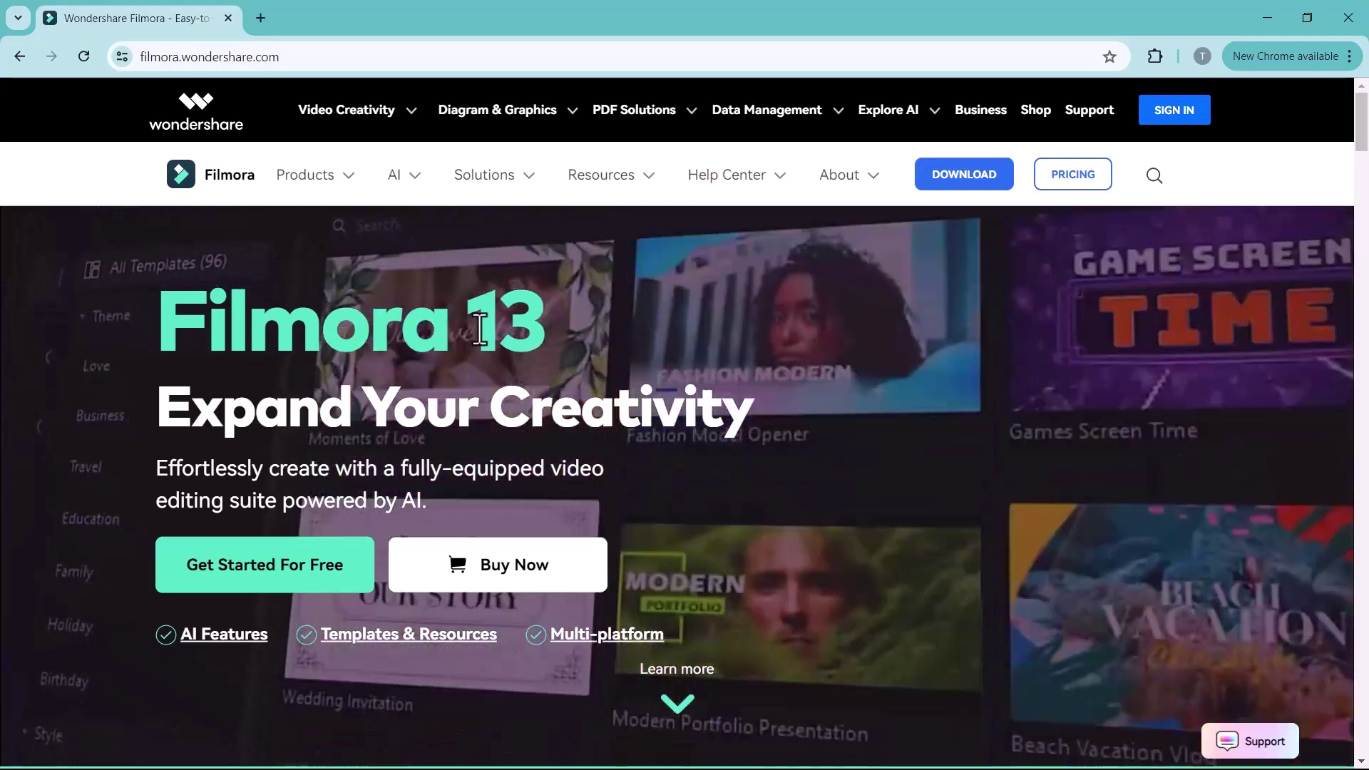
{"action": "scroll", "coordinate": [481, 326], "scroll_direction": "down", "scroll_amount": 3}
{"action": "scroll", "coordinate": [480, 327], "scroll_direction": "down", "scroll_amount": 3}
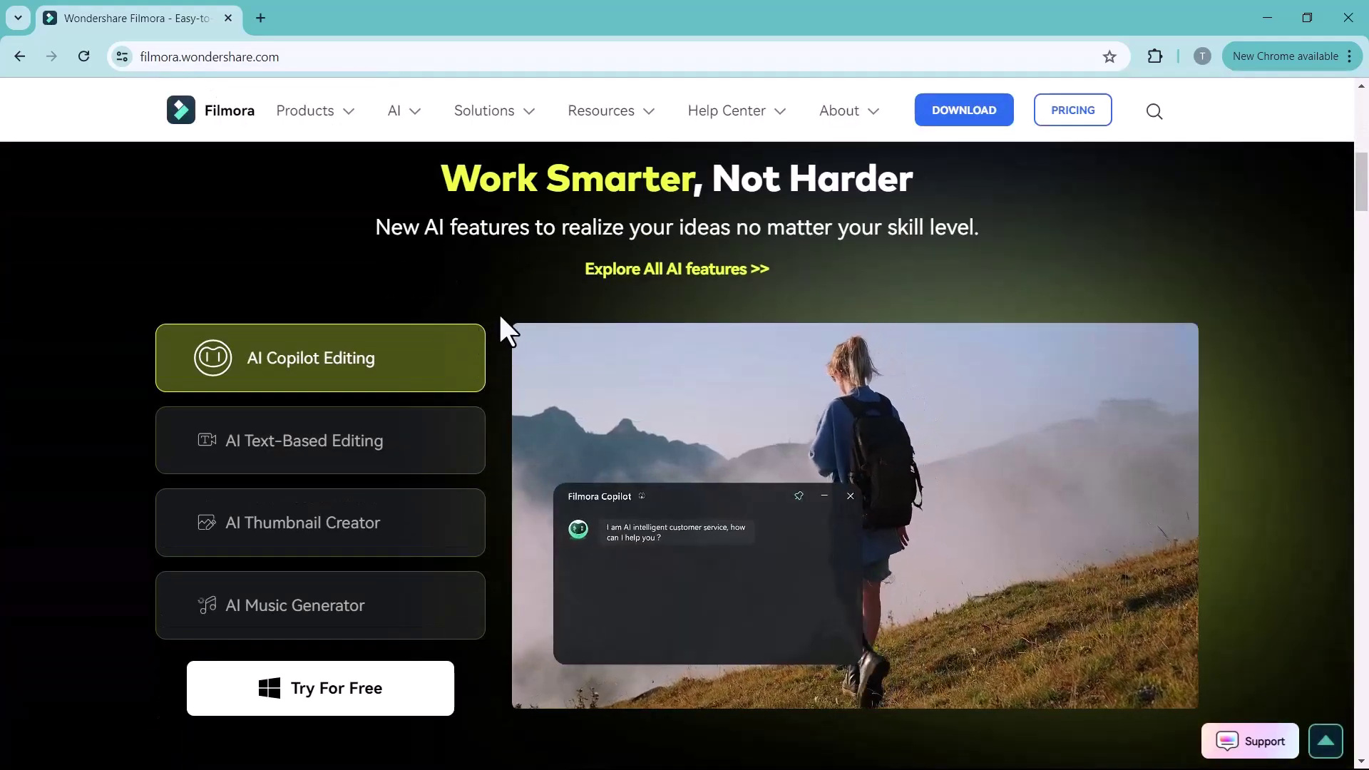
{"action": "scroll", "coordinate": [499, 314], "scroll_direction": "down", "scroll_amount": 4}
{"action": "scroll", "coordinate": [499, 314], "scroll_direction": "down", "scroll_amount": 2}
{"action": "scroll", "coordinate": [500, 313], "scroll_direction": "down", "scroll_amount": 3}
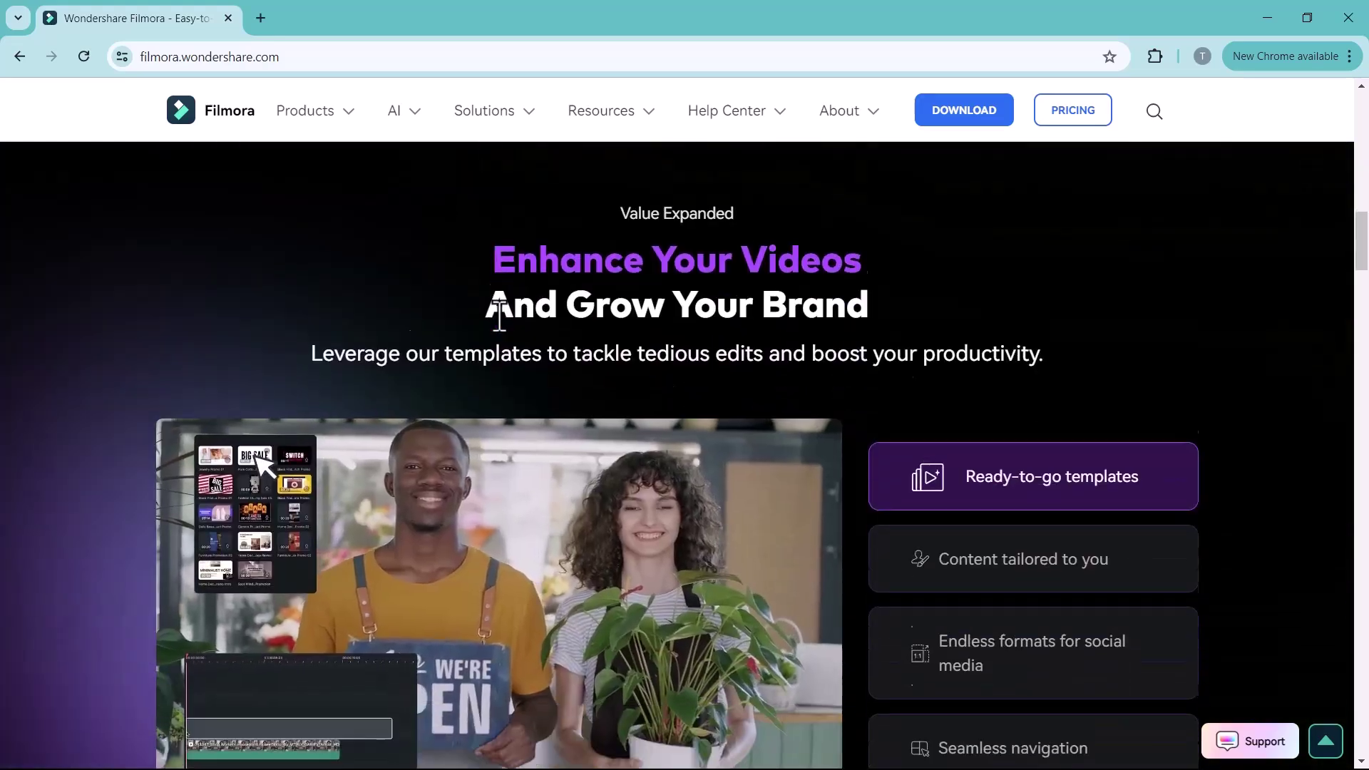
{"action": "scroll", "coordinate": [498, 312], "scroll_direction": "down", "scroll_amount": 3}
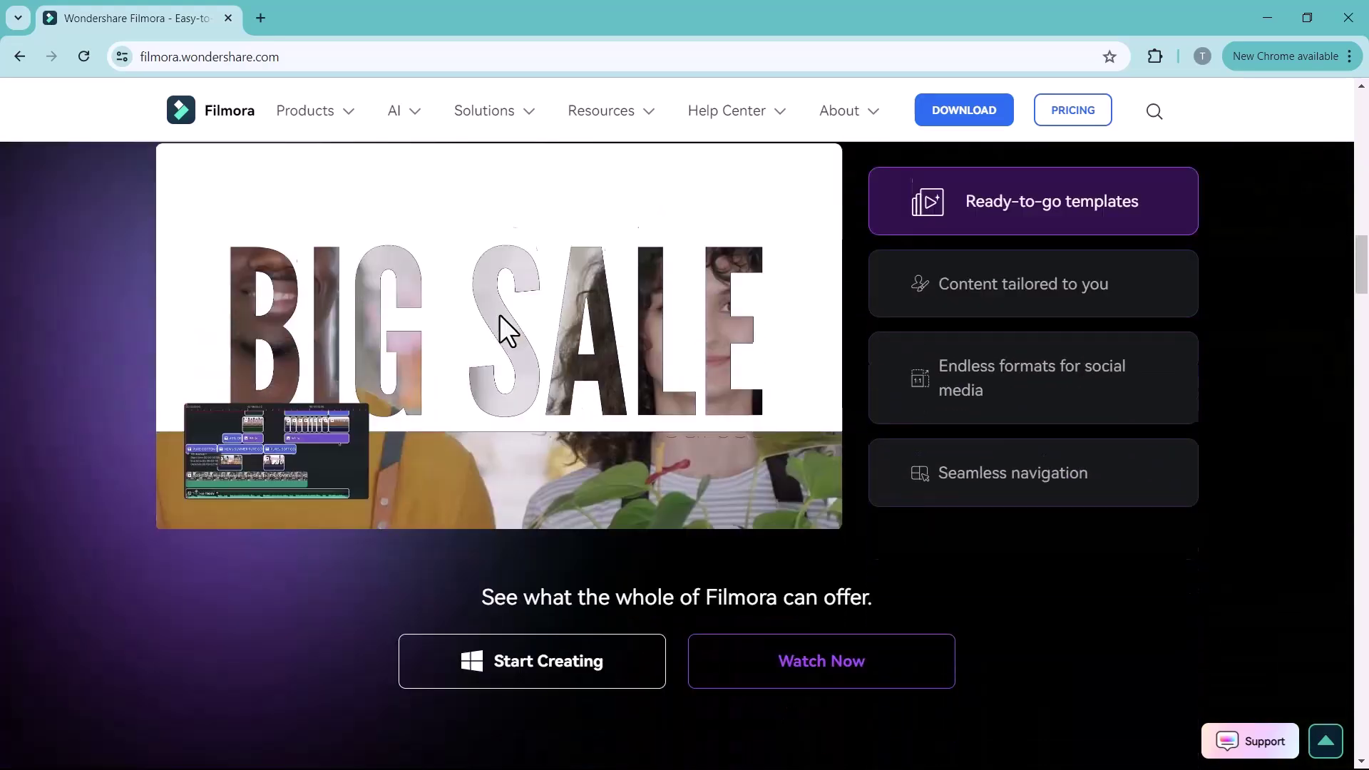
{"action": "scroll", "coordinate": [499, 316], "scroll_direction": "down", "scroll_amount": 3}
{"action": "scroll", "coordinate": [499, 315], "scroll_direction": "down", "scroll_amount": 3}
{"action": "scroll", "coordinate": [500, 314], "scroll_direction": "down", "scroll_amount": 2}
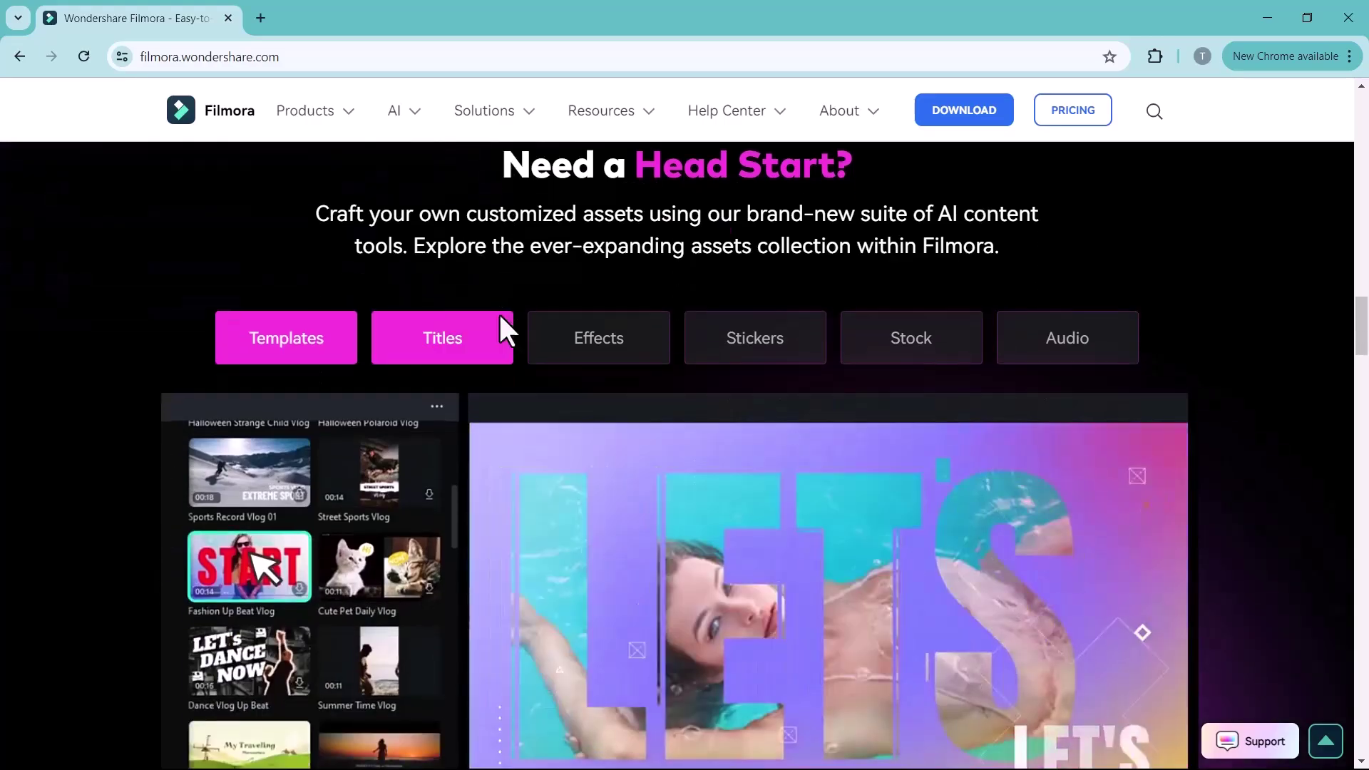
{"action": "scroll", "coordinate": [498, 311], "scroll_direction": "down", "scroll_amount": 3}
{"action": "scroll", "coordinate": [499, 312], "scroll_direction": "down", "scroll_amount": 3}
{"action": "scroll", "coordinate": [499, 312], "scroll_direction": "down", "scroll_amount": 2}
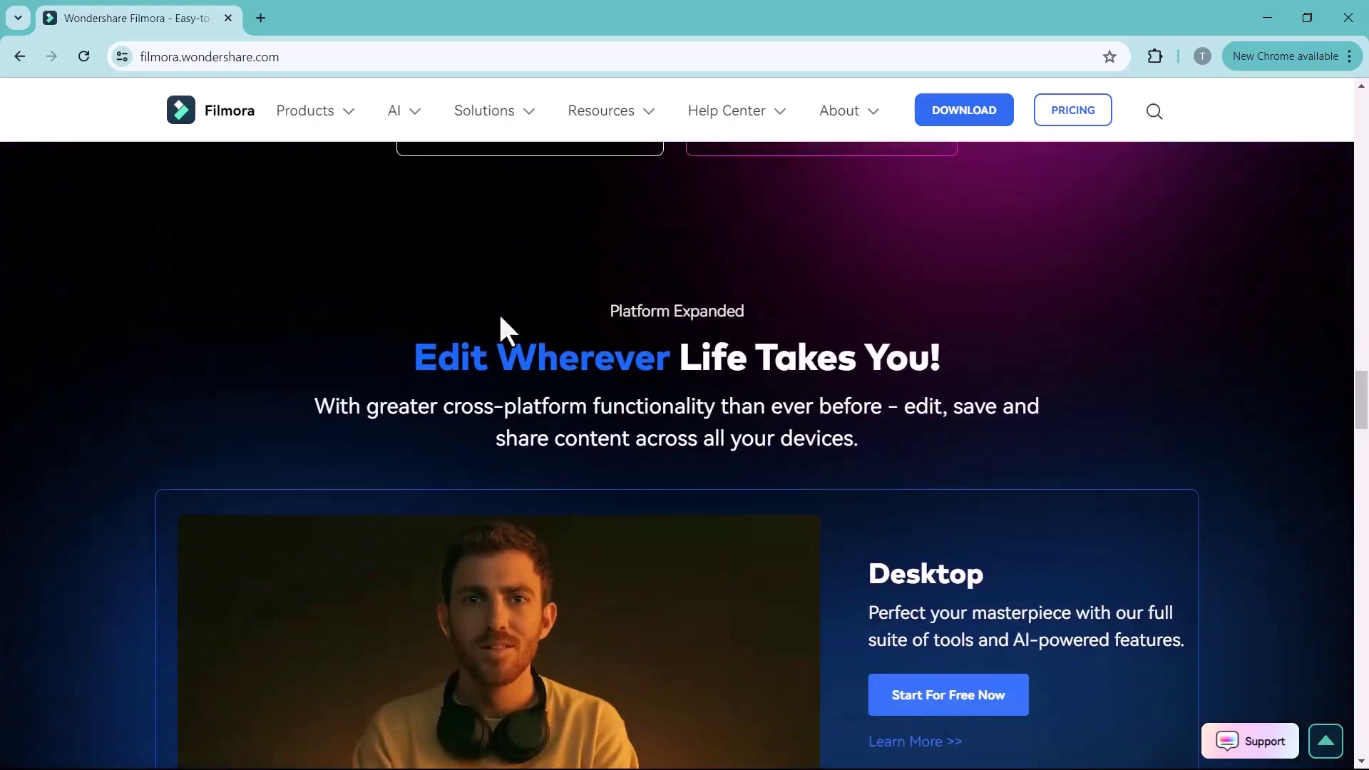
{"action": "scroll", "coordinate": [499, 311], "scroll_direction": "down", "scroll_amount": 1}
{"action": "scroll", "coordinate": [498, 310], "scroll_direction": "down", "scroll_amount": 5}
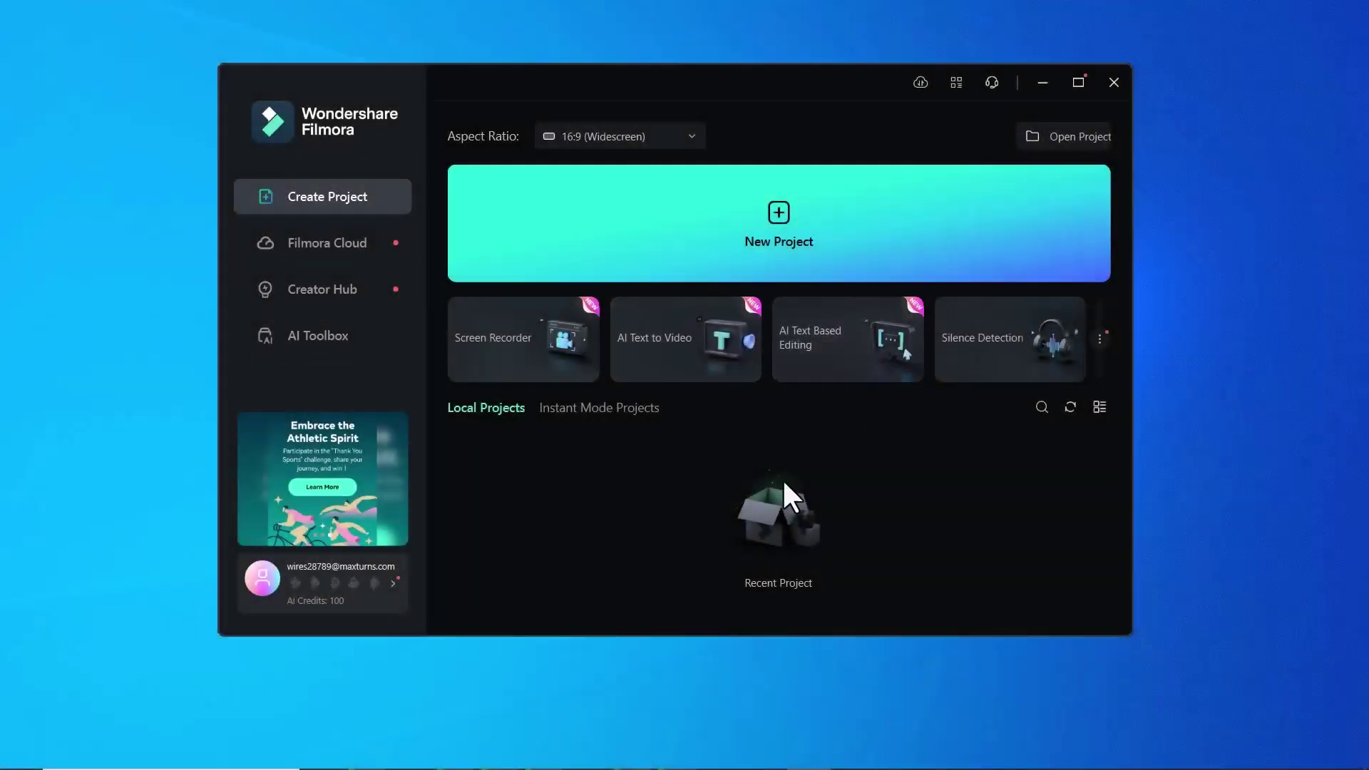
- Drag the start-screen tool carousel left until the AI Copywriting card appears
{"action": "left_click_drag", "start_coordinate": [982, 352], "coordinate": [577, 372]}
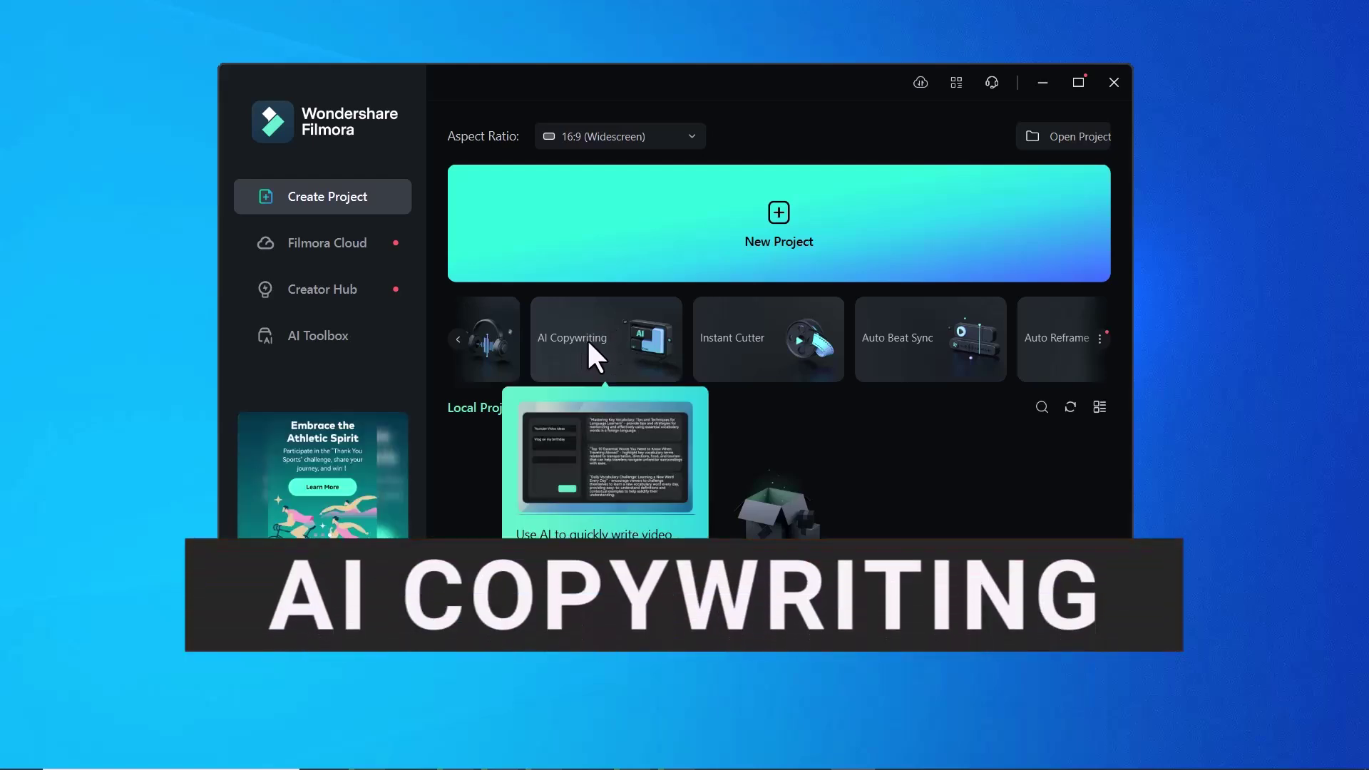
{"action": "mouse_move", "coordinate": [605, 338]}
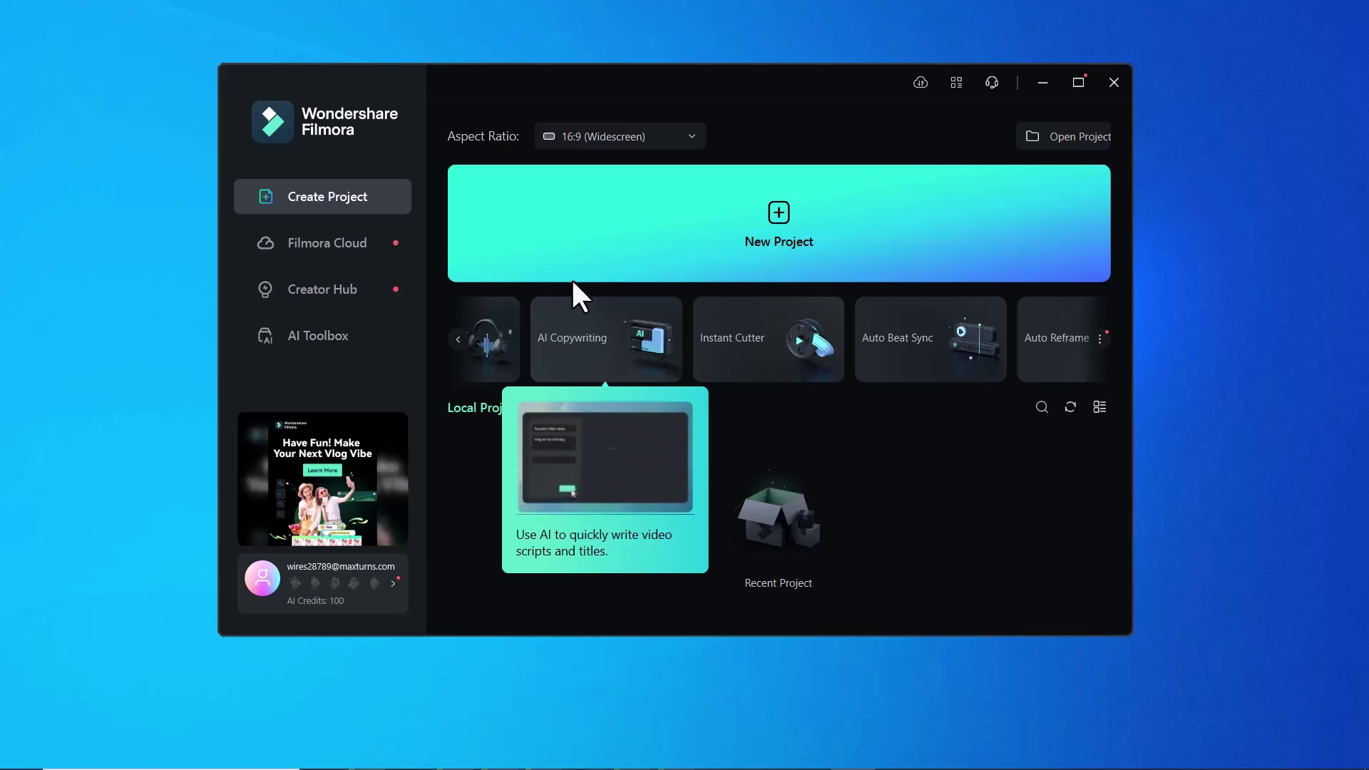
- Generate a Video Oral Script in English on the benefits of AI, then close AI Copywriting
{"action": "left_click", "coordinate": [578, 321]}
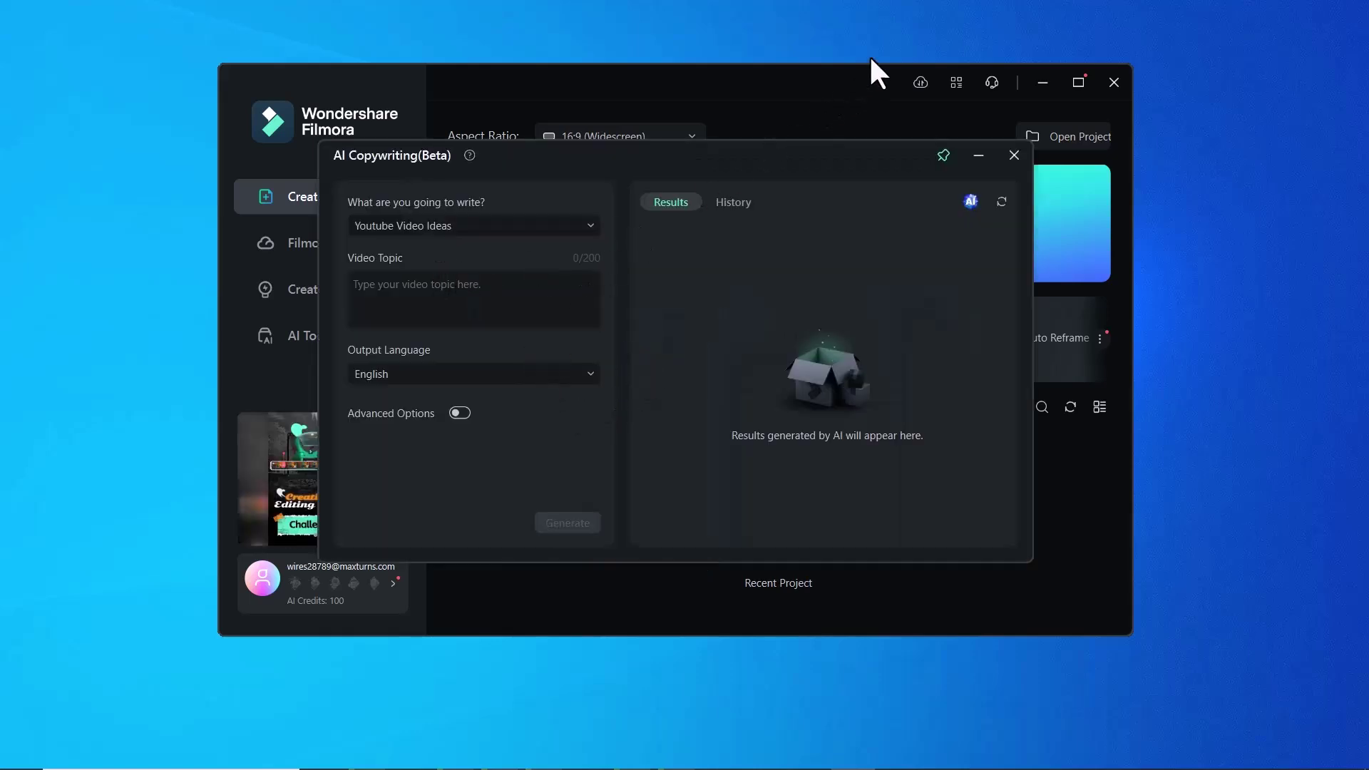
{"action": "left_click", "coordinate": [442, 221]}
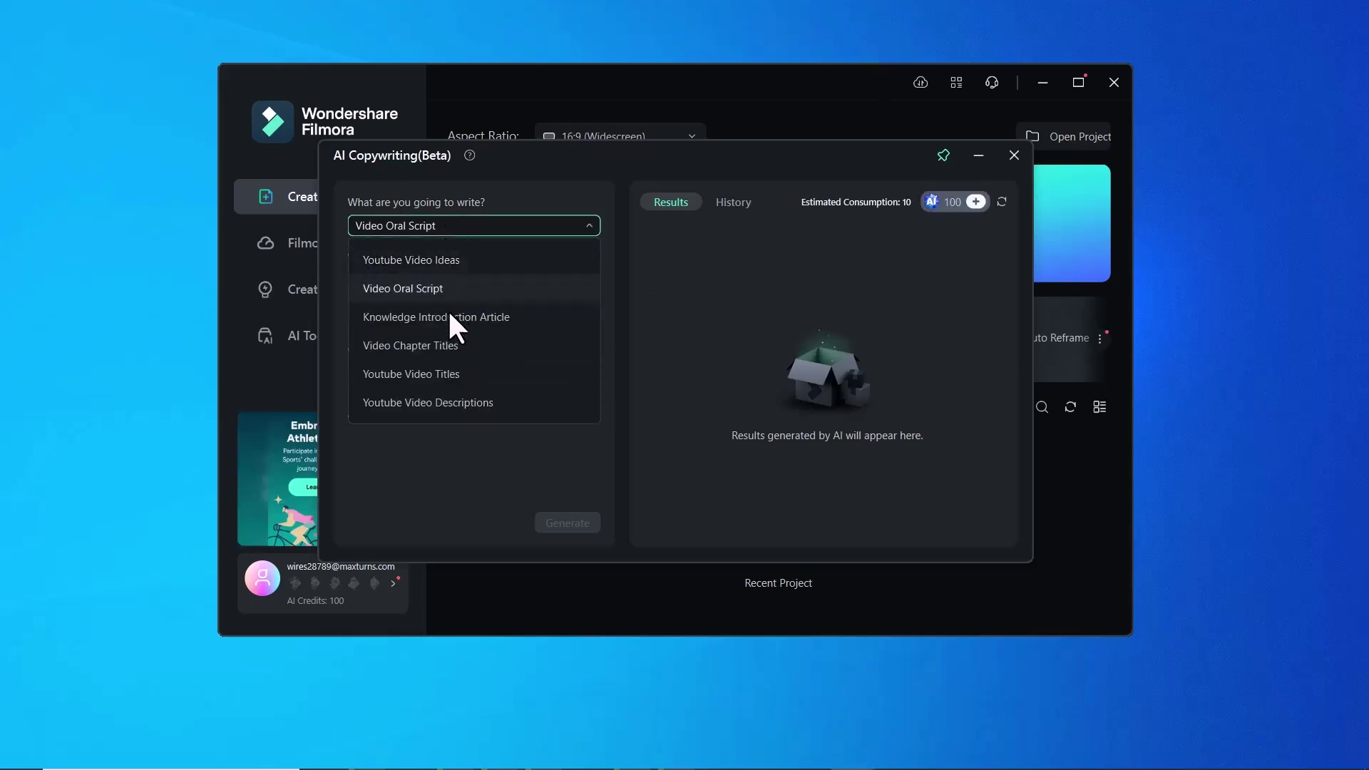
{"action": "left_click", "coordinate": [417, 300]}
{"action": "type", "text": "write youtube video script on AI Benifits"}
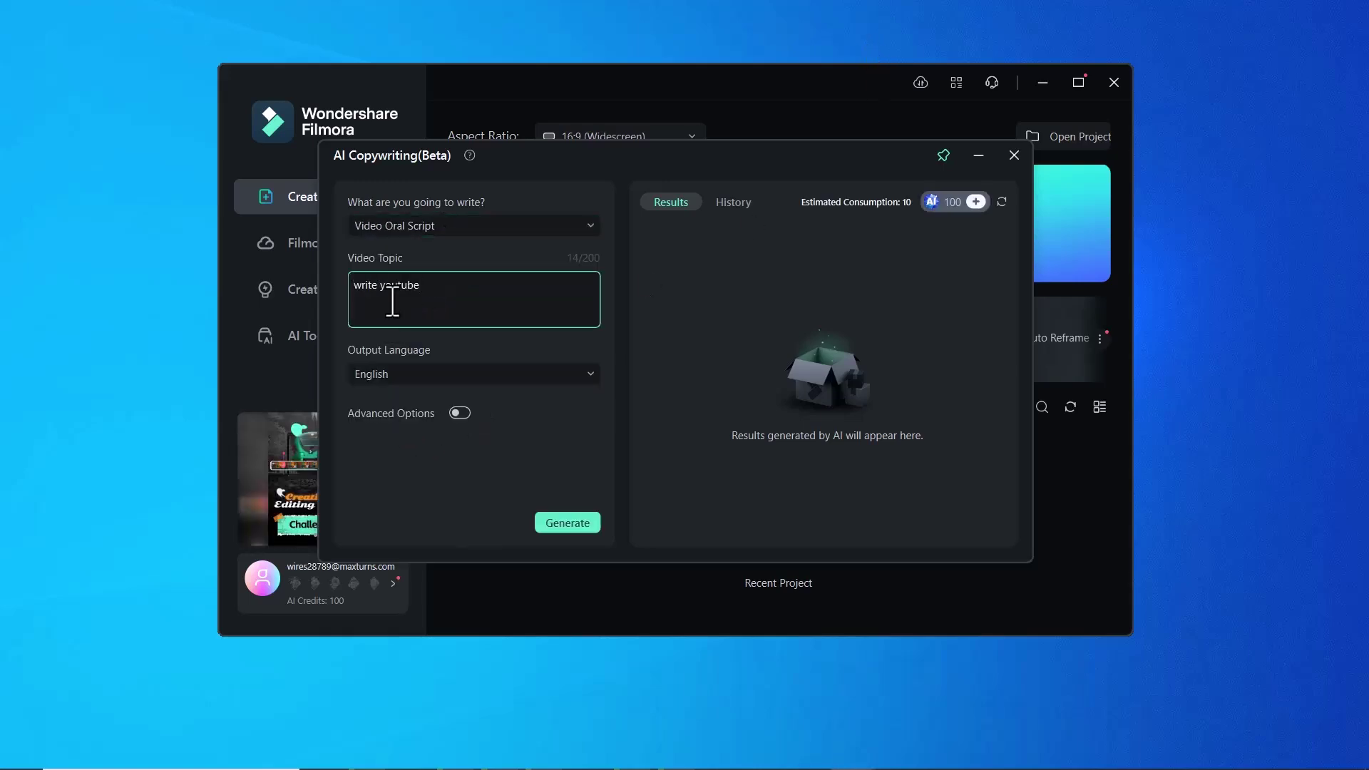
{"action": "left_click", "coordinate": [435, 378]}
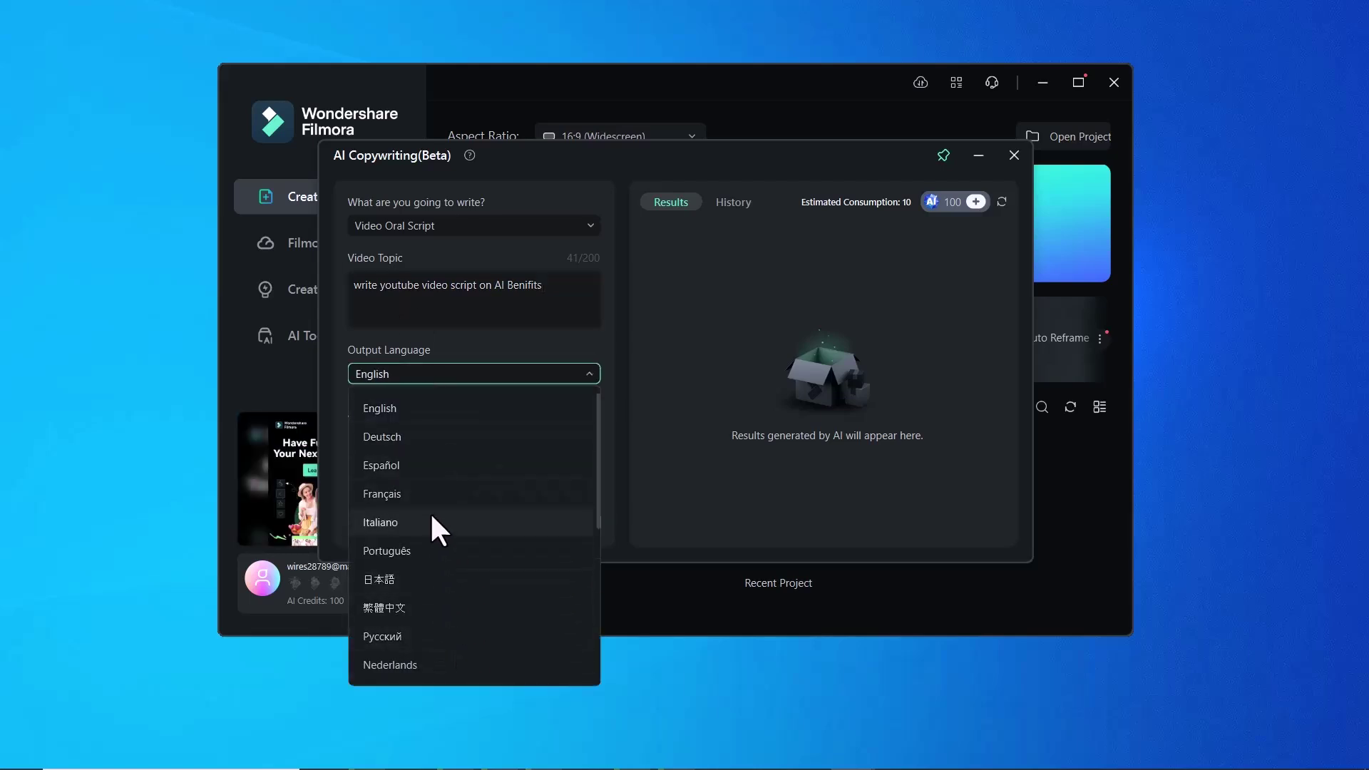
{"action": "left_click", "coordinate": [422, 412]}
{"action": "left_click", "coordinate": [586, 528]}
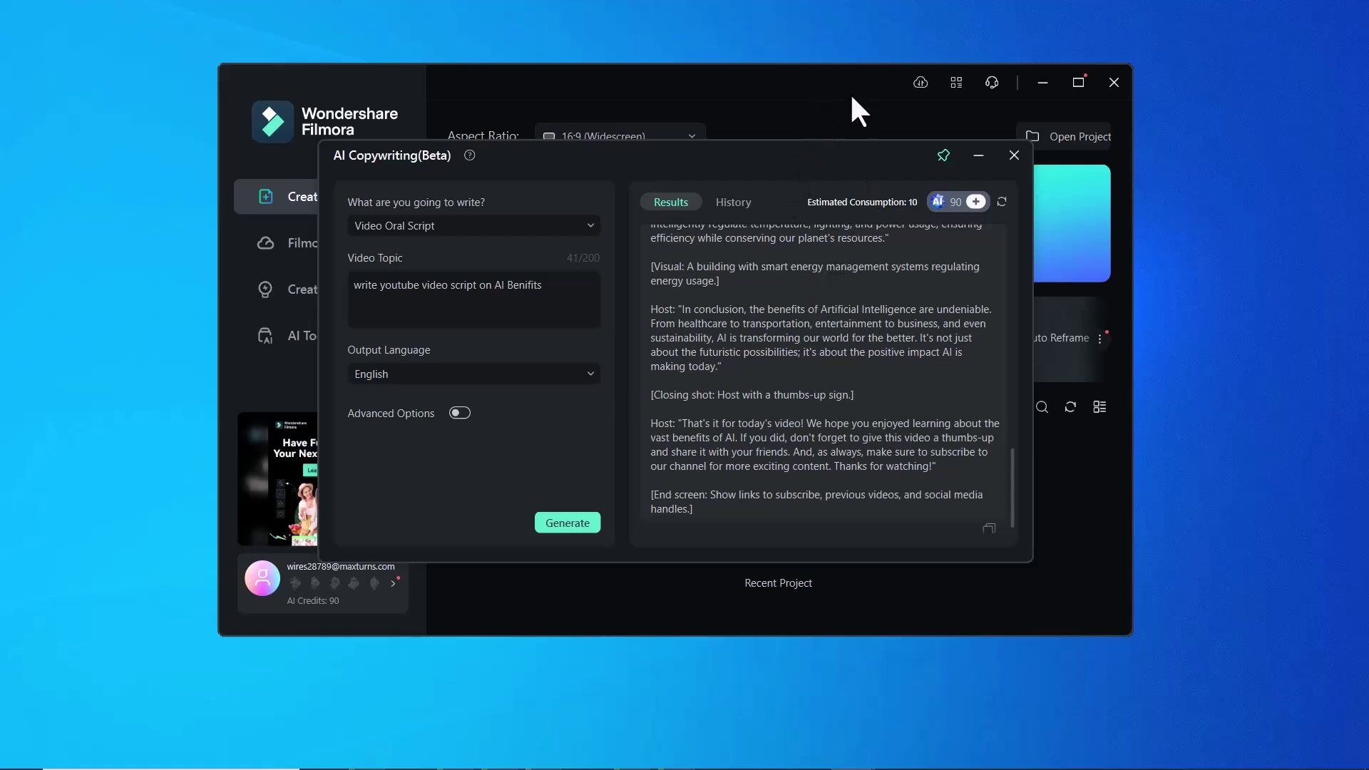
{"action": "scroll", "coordinate": [838, 389], "scroll_direction": "down", "scroll_amount": 1}
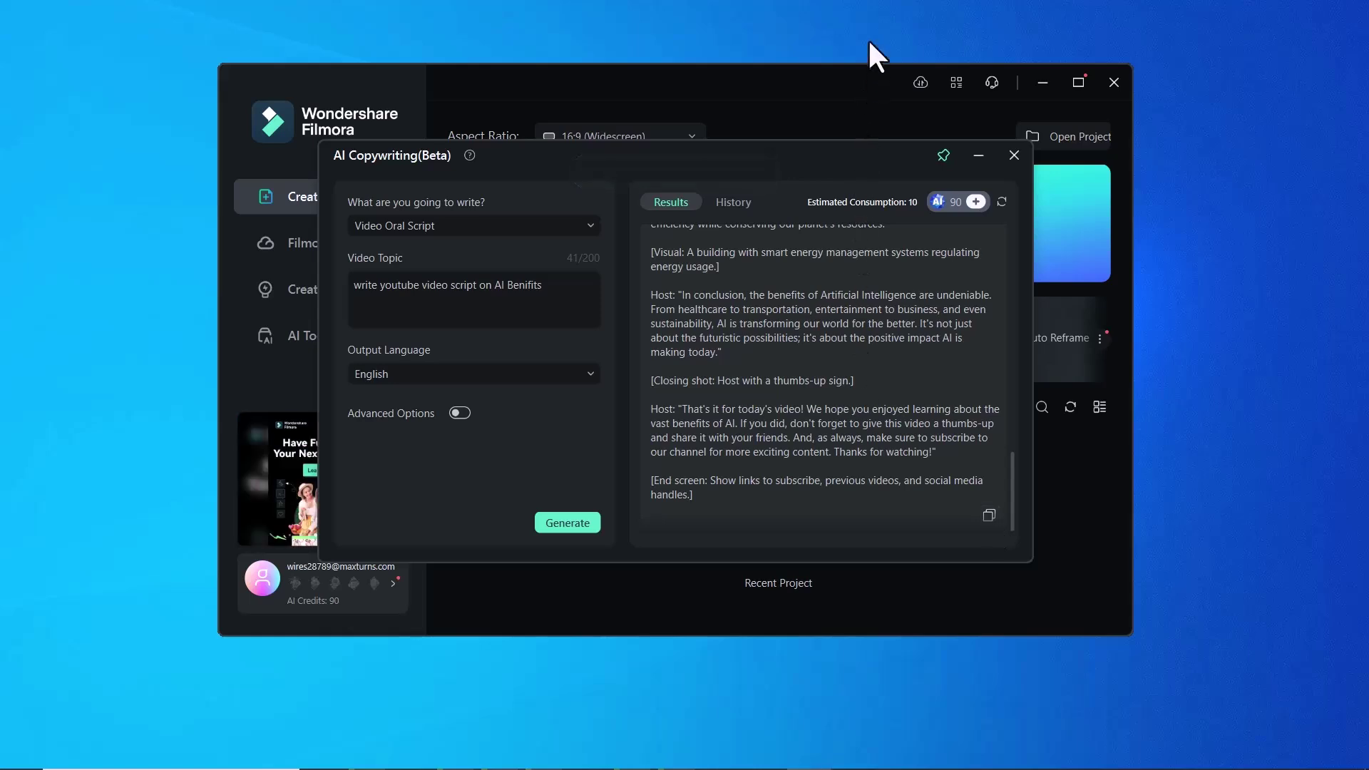
{"action": "left_click", "coordinate": [1016, 157]}
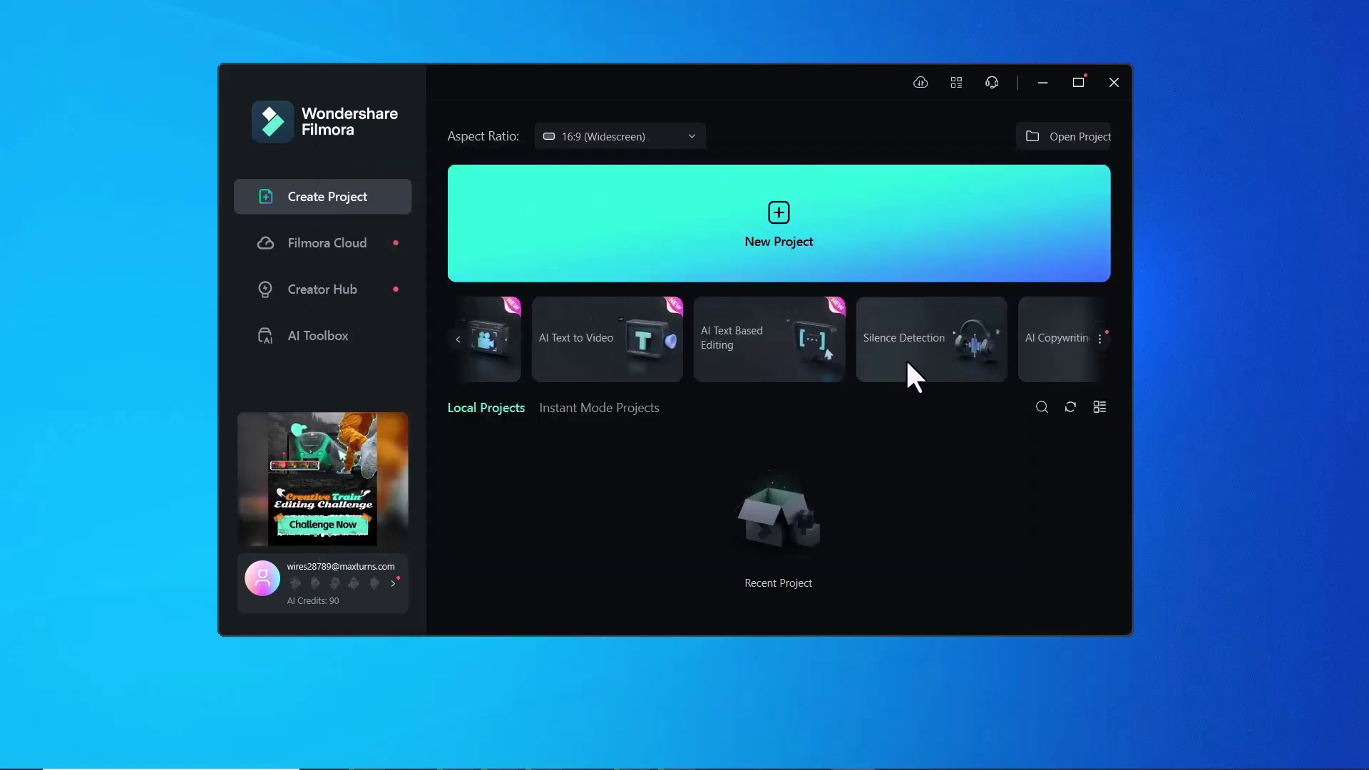
{"action": "scroll", "coordinate": [570, 353], "scroll_direction": "up", "scroll_amount": 1}
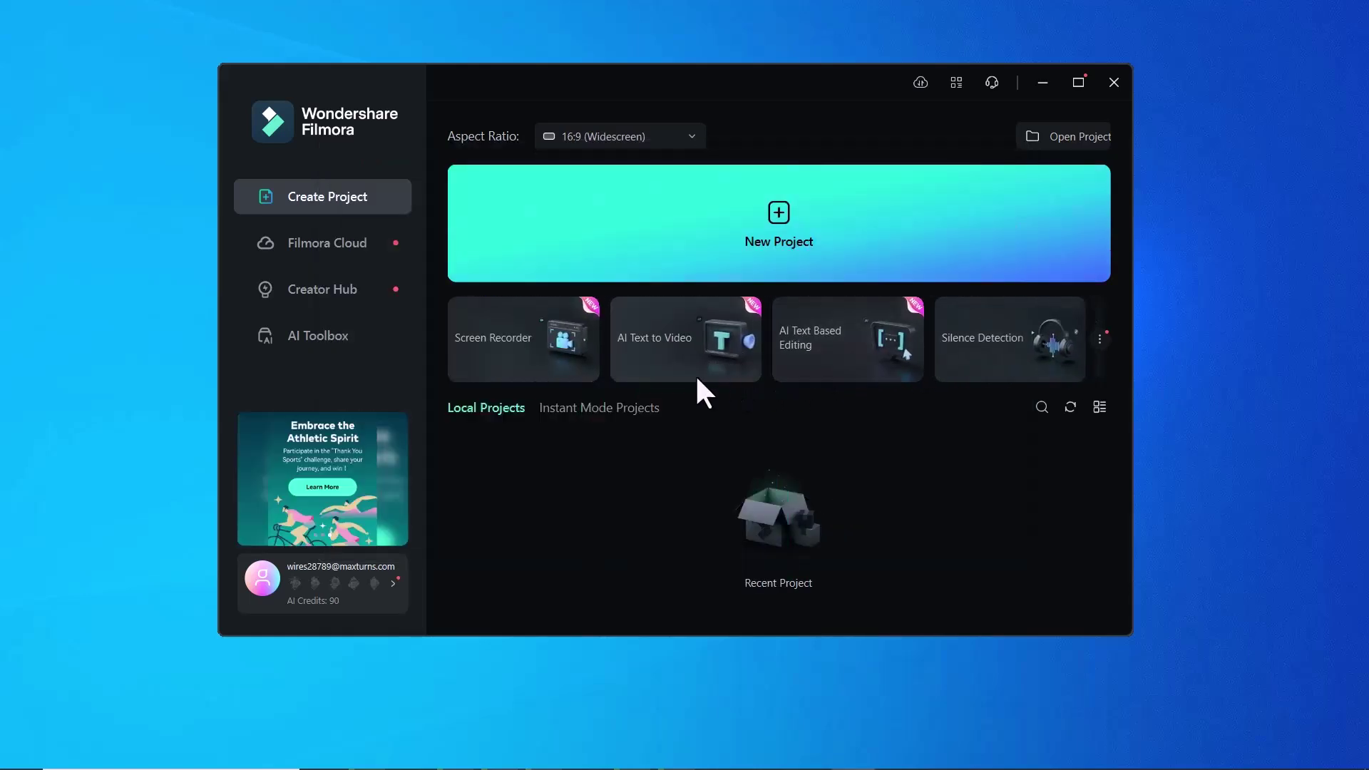
{"action": "mouse_move", "coordinate": [655, 339]}
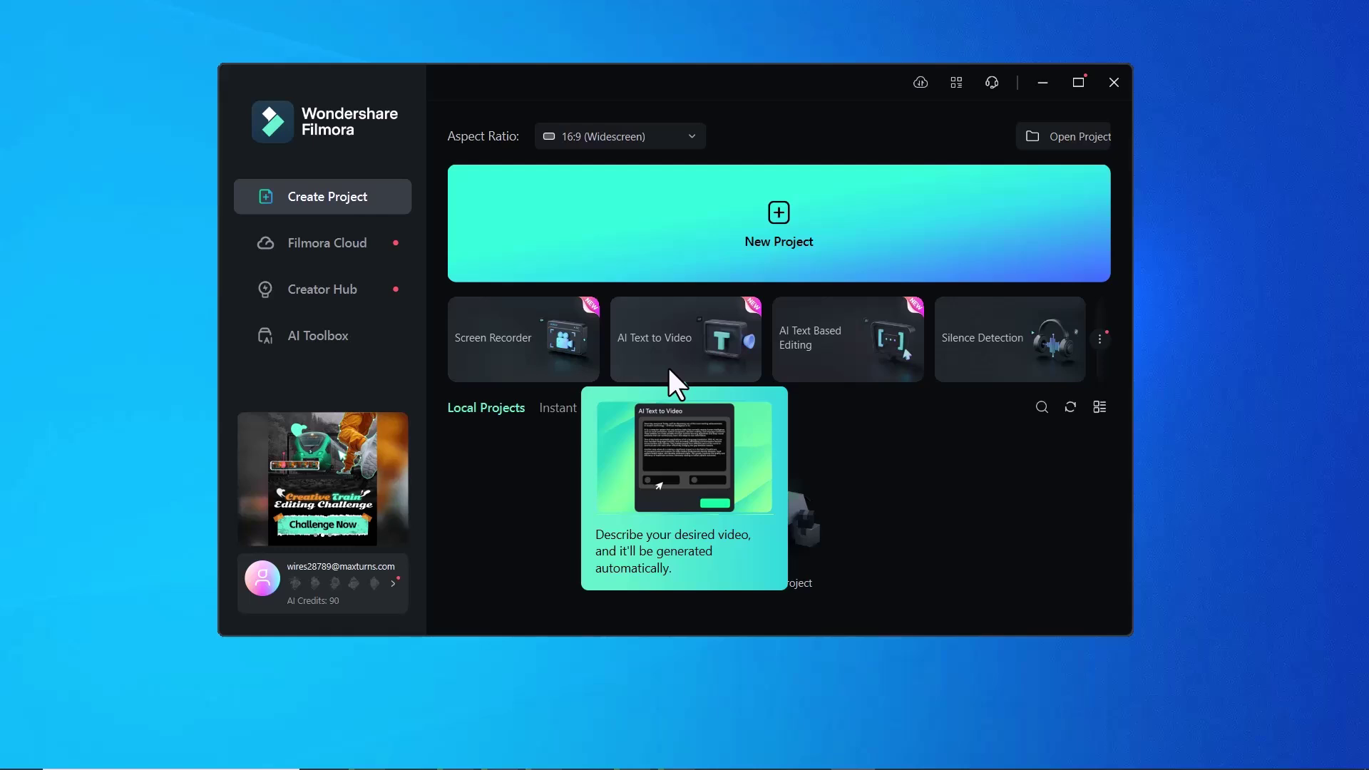
- Paste the generated script into the AI Text to Video text field
{"action": "left_click", "coordinate": [669, 353]}
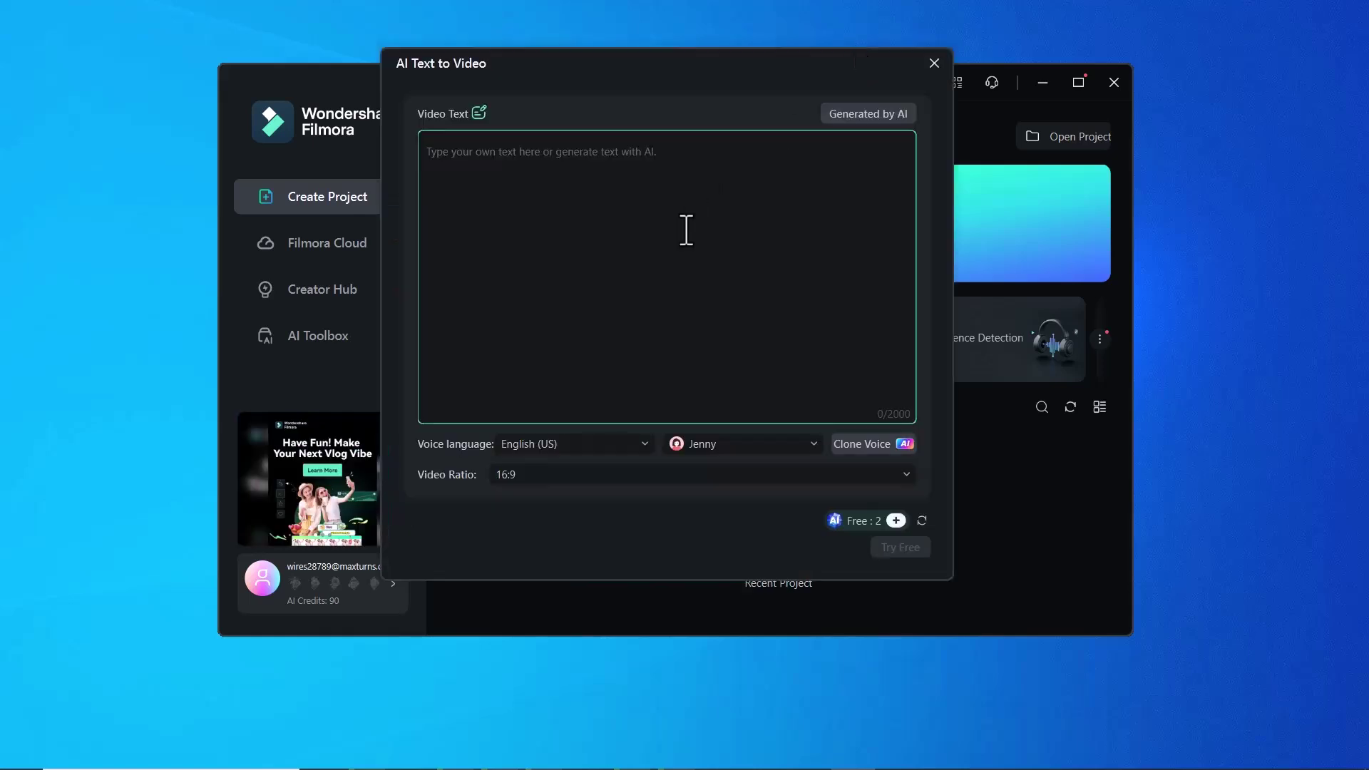
{"action": "left_click", "coordinate": [470, 351]}
{"action": "key", "text": "ctrl+v"}
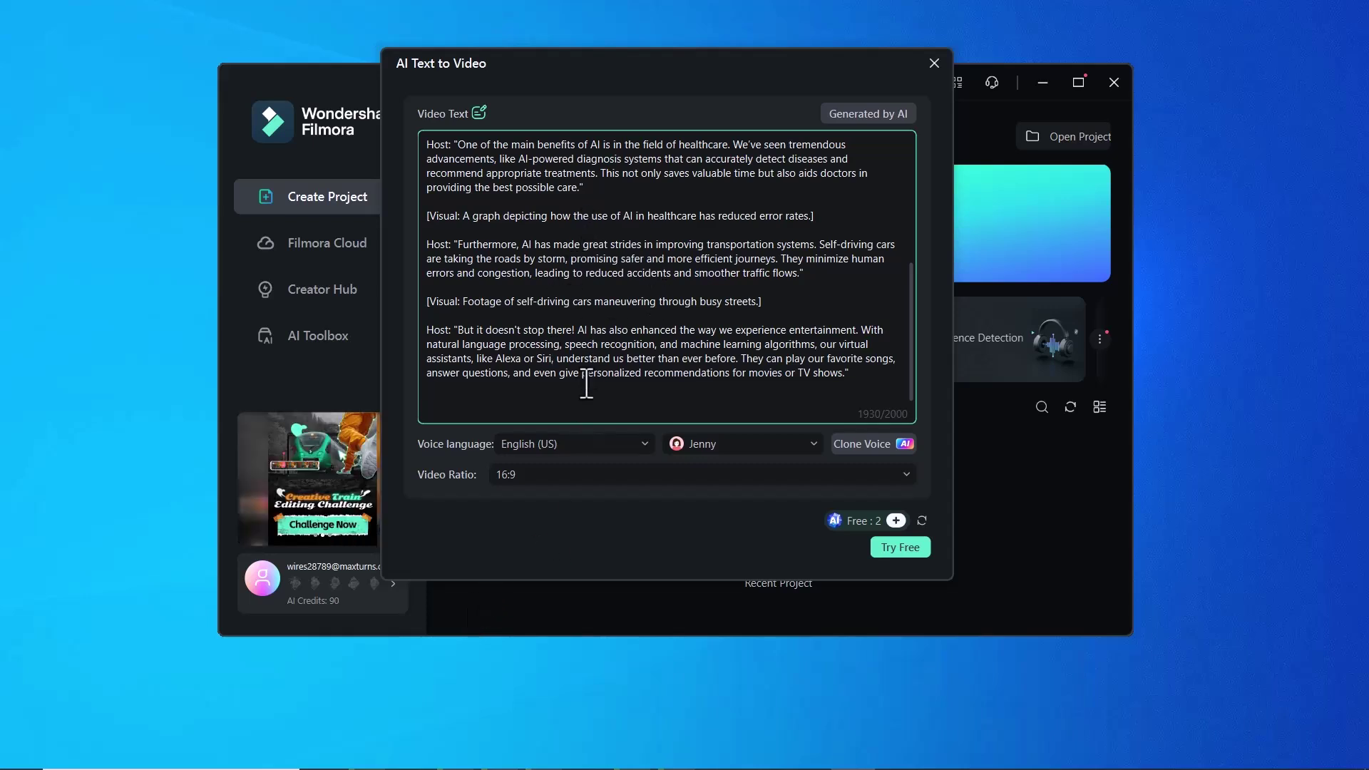
- Set English (US) voice language, Jason narrator and 16:9 ratio, then start generating
{"action": "left_click", "coordinate": [554, 444]}
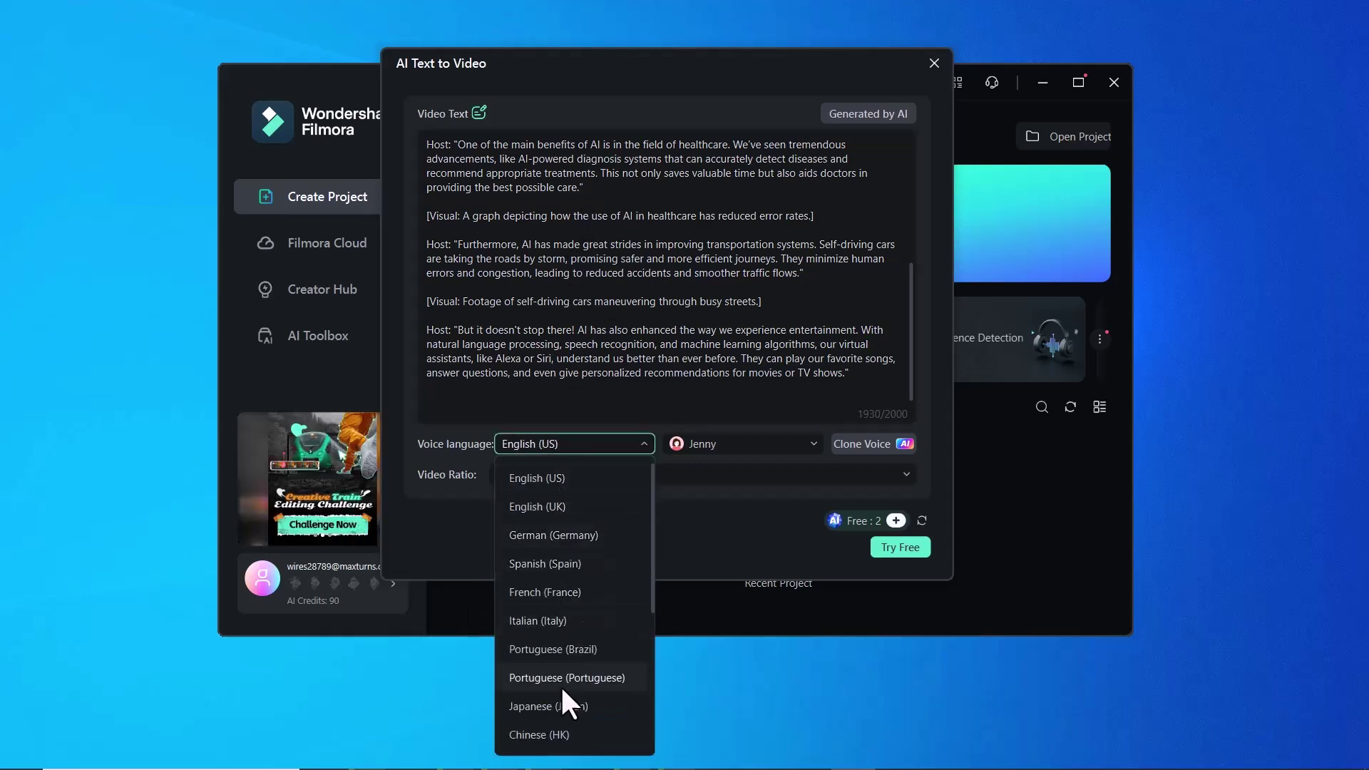
{"action": "left_click", "coordinate": [538, 479]}
{"action": "left_click", "coordinate": [743, 445]}
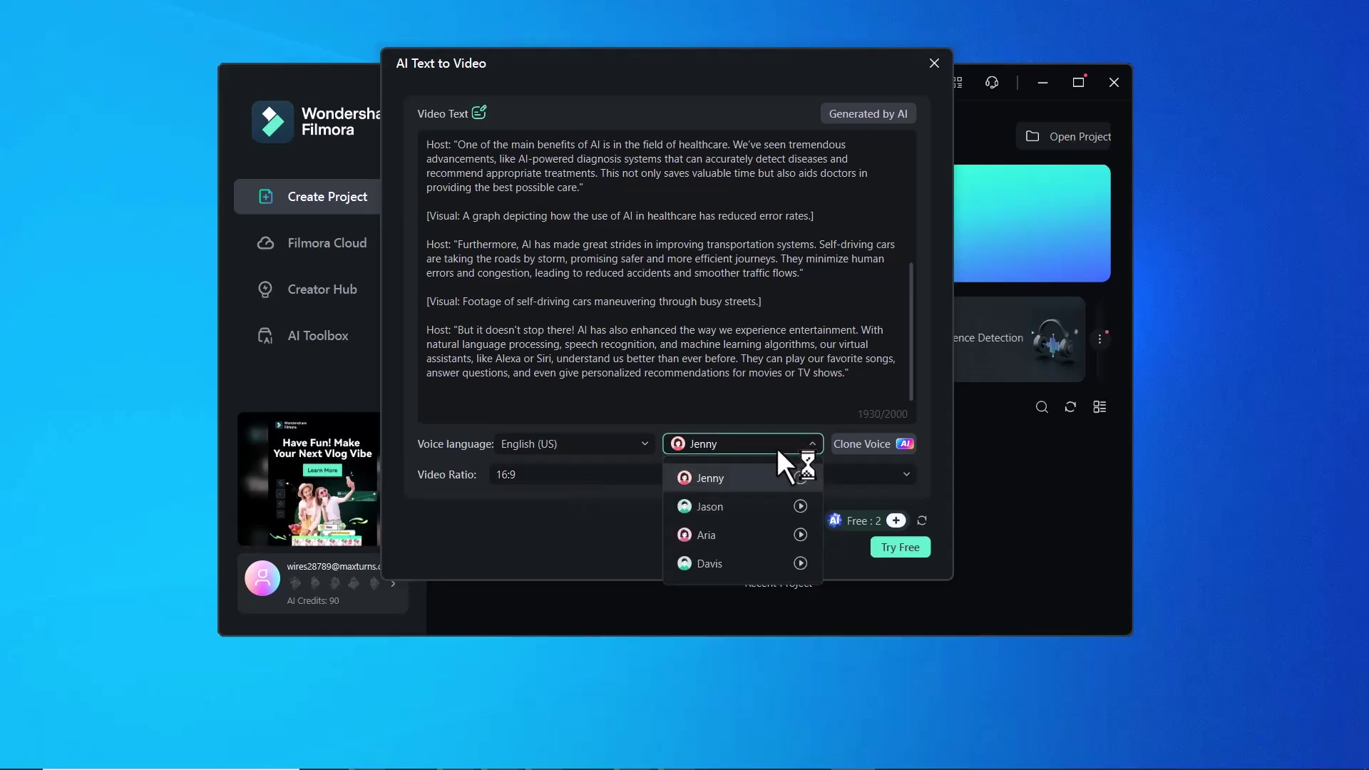
{"action": "left_click", "coordinate": [716, 508]}
{"action": "left_click", "coordinate": [546, 474]}
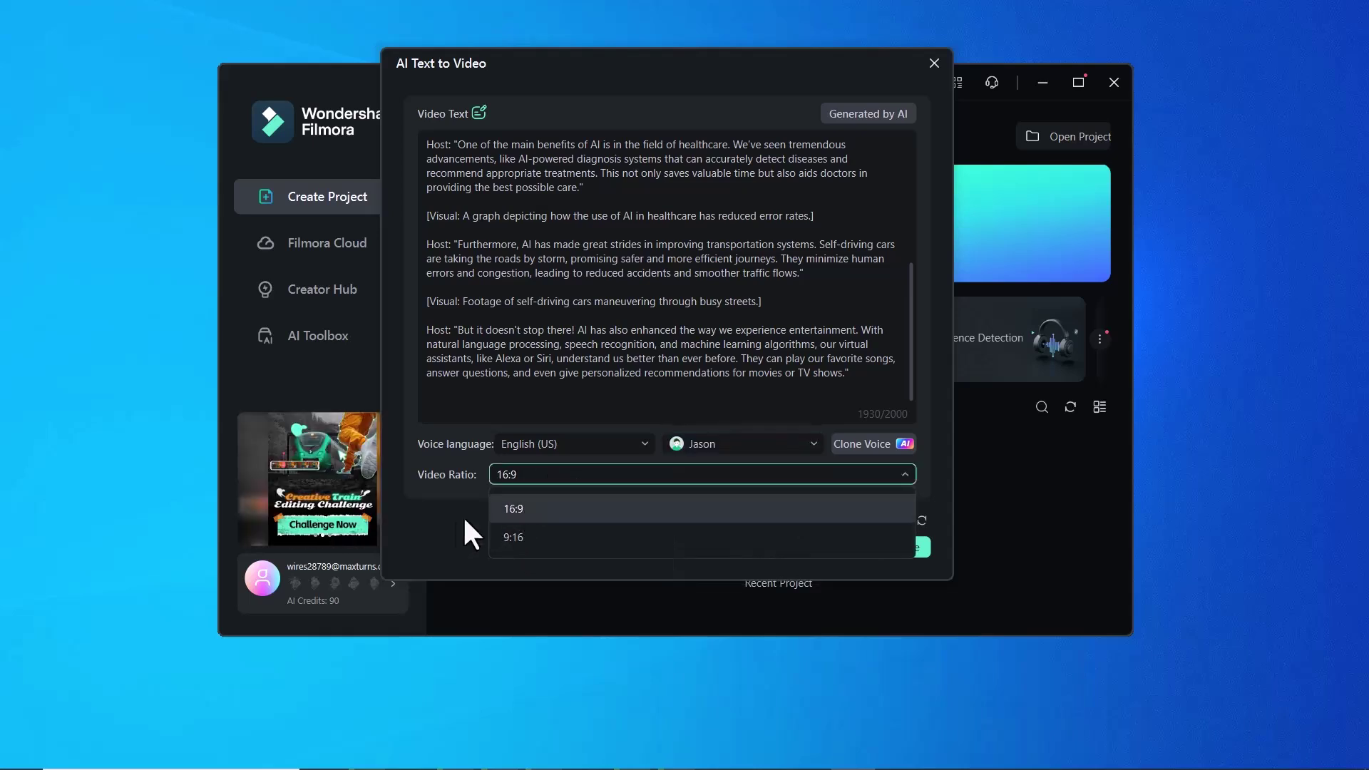
{"action": "left_click", "coordinate": [535, 510]}
{"action": "left_click", "coordinate": [896, 545]}
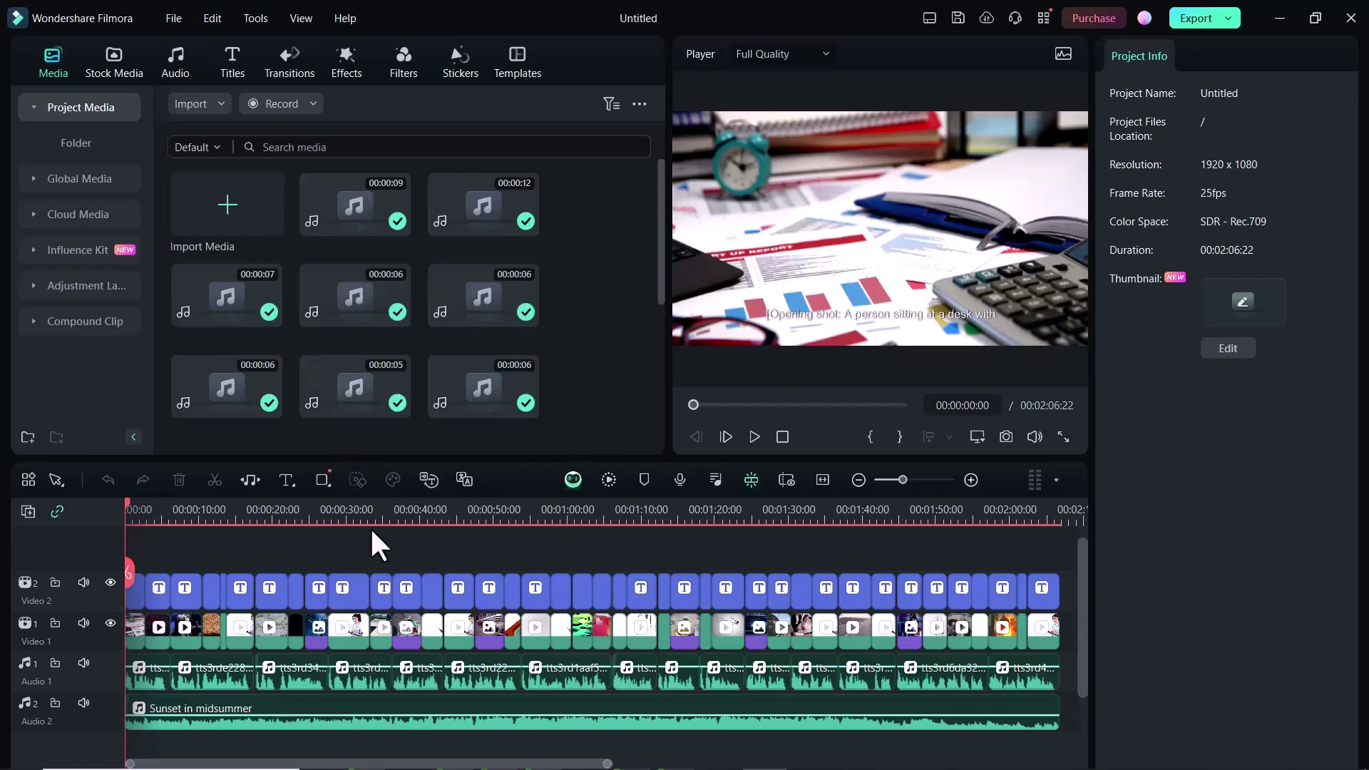
- Play the generated preview, jump to about 21 s and 33 s, then select the first caption clip
{"action": "left_click", "coordinate": [753, 436]}
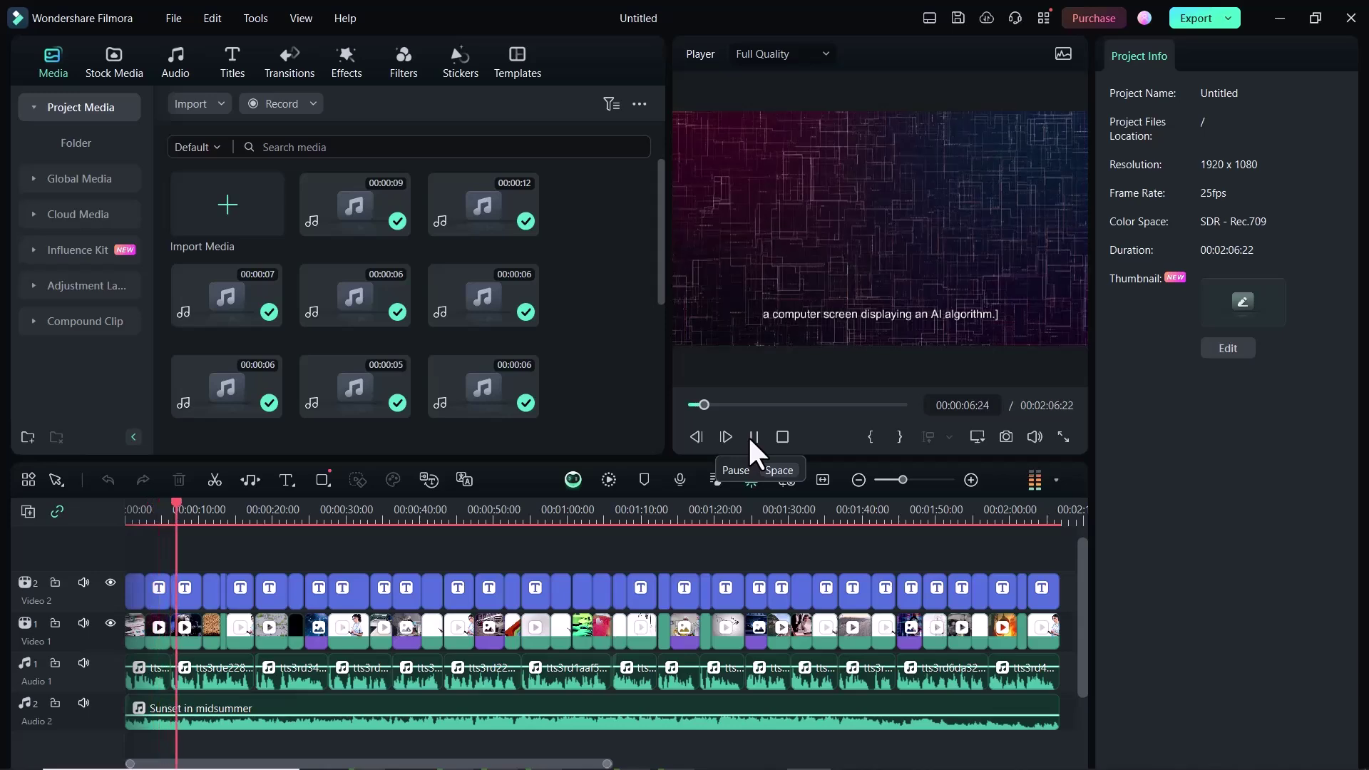
{"action": "left_click", "coordinate": [753, 436]}
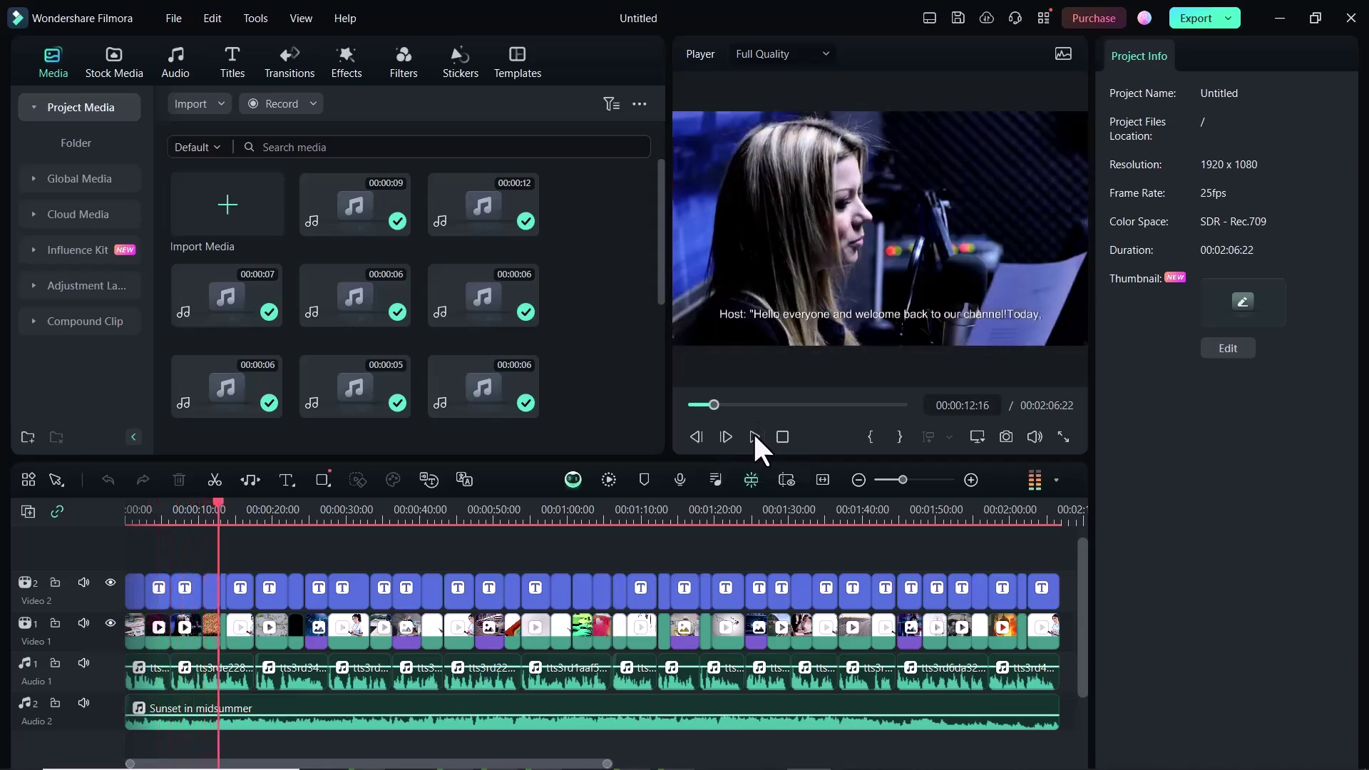
{"action": "left_click", "coordinate": [283, 516]}
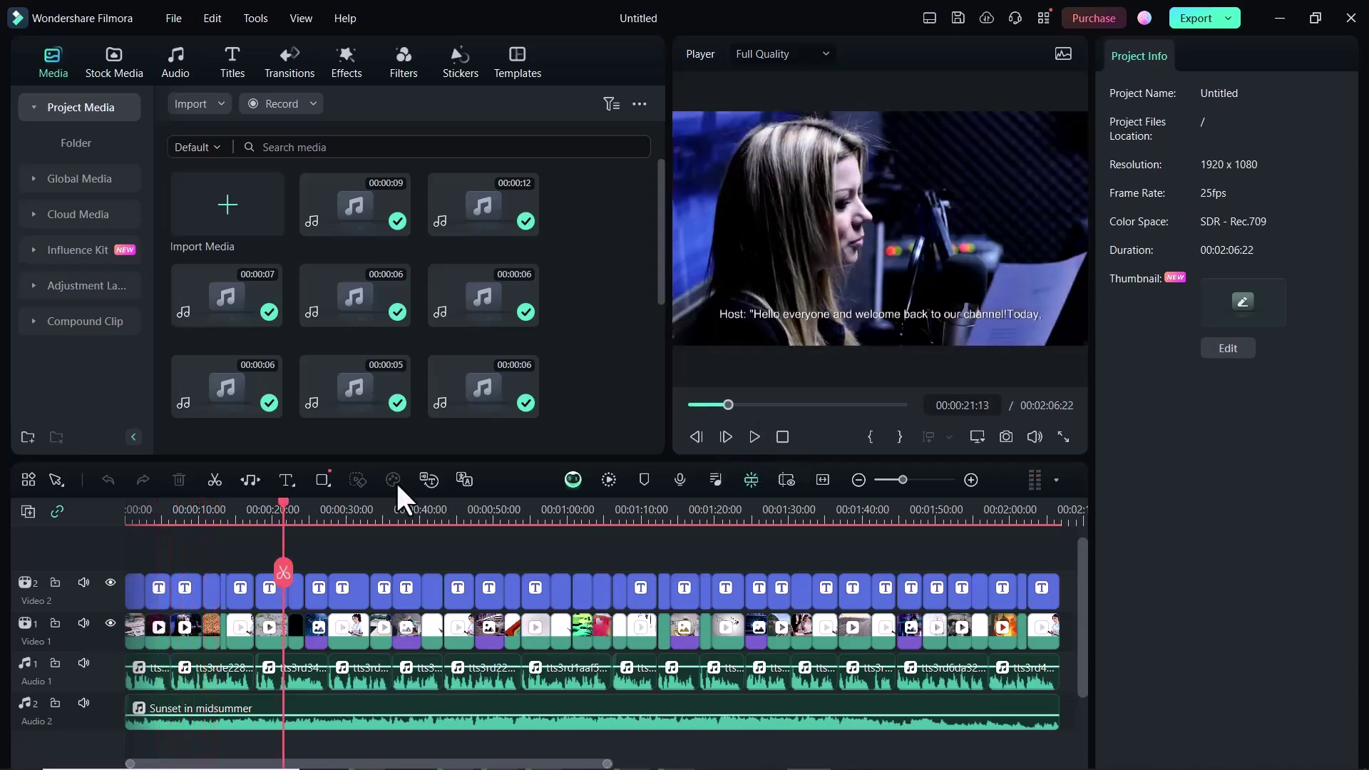
{"action": "left_click", "coordinate": [372, 517]}
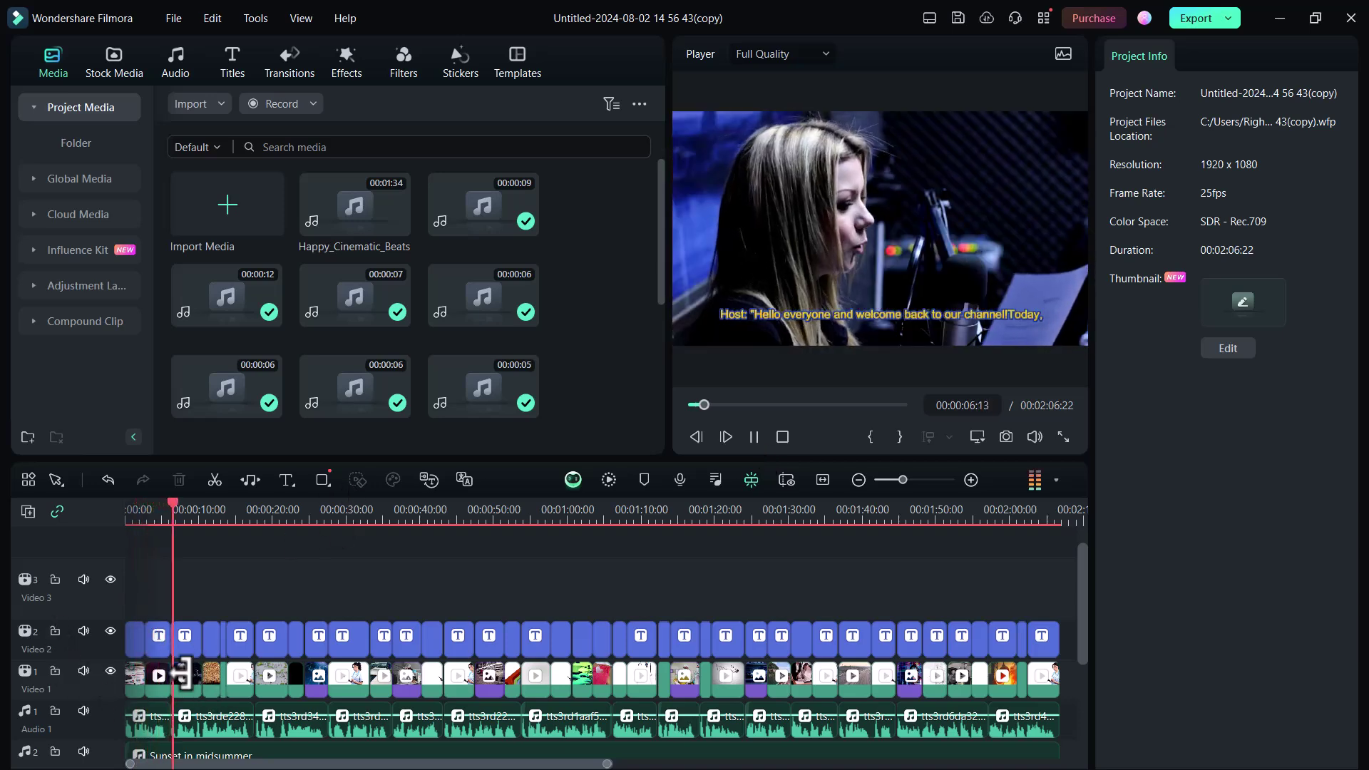
{"action": "left_click", "coordinate": [726, 438]}
- In Text To Speech for the first caption, keep English (US) and all voice categories
{"action": "double_click", "coordinate": [159, 672]}
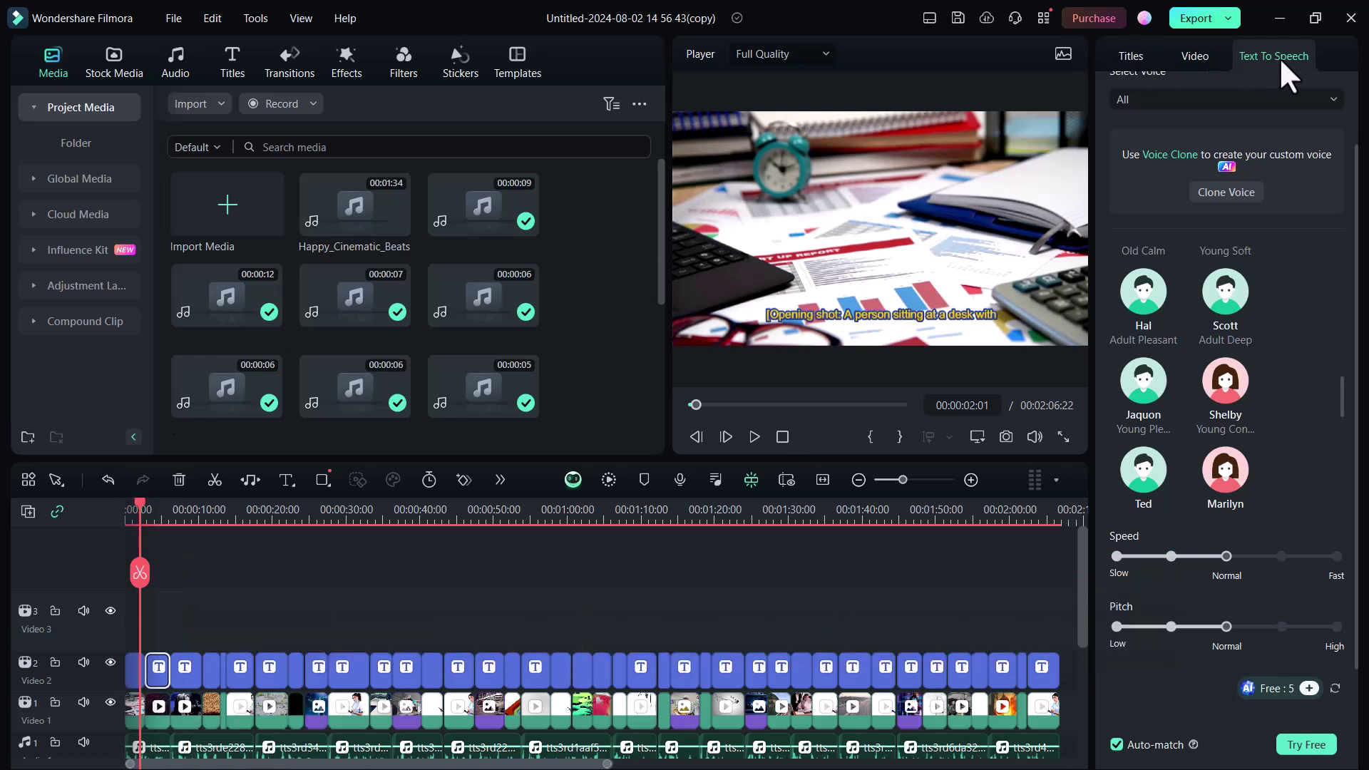
{"action": "scroll", "coordinate": [1243, 199], "scroll_direction": "up", "scroll_amount": 3}
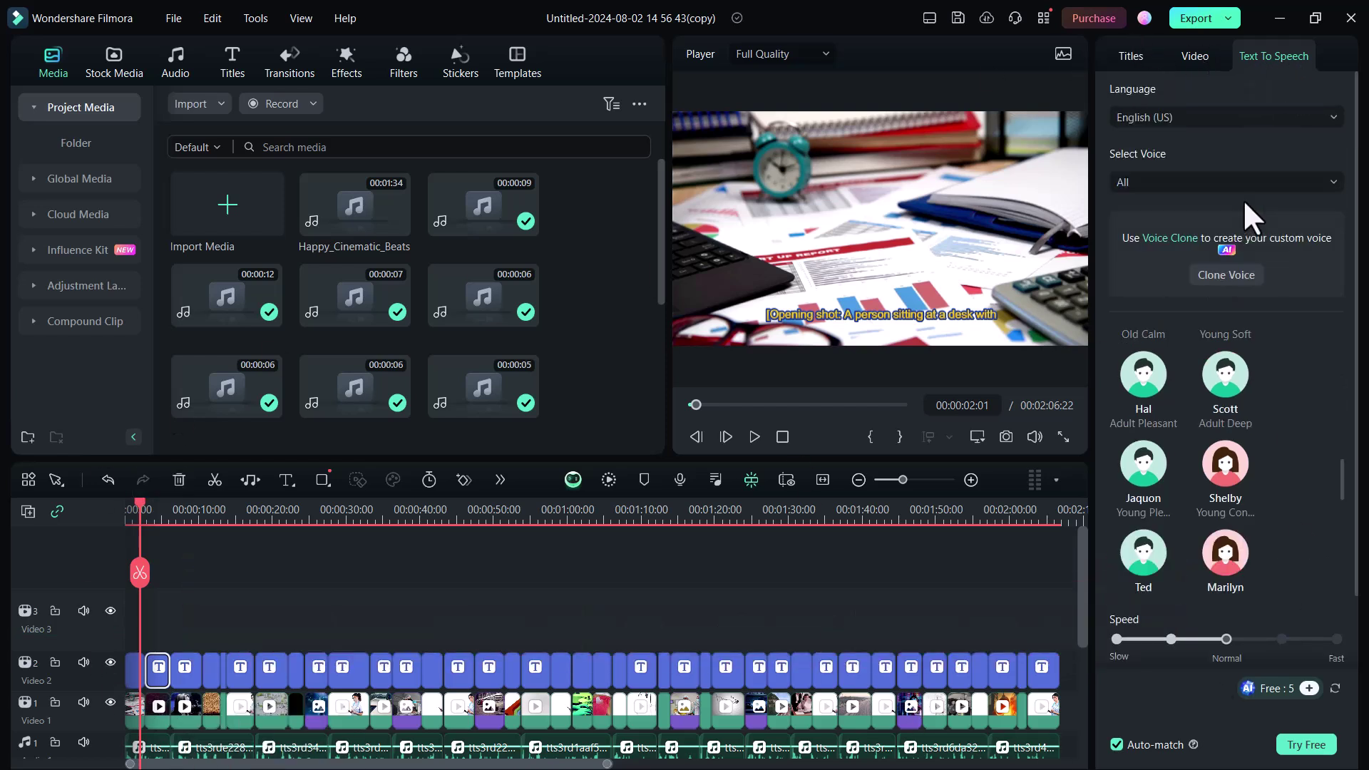
{"action": "left_click", "coordinate": [1138, 118]}
{"action": "left_click", "coordinate": [1165, 144]}
{"action": "left_click", "coordinate": [1144, 180]}
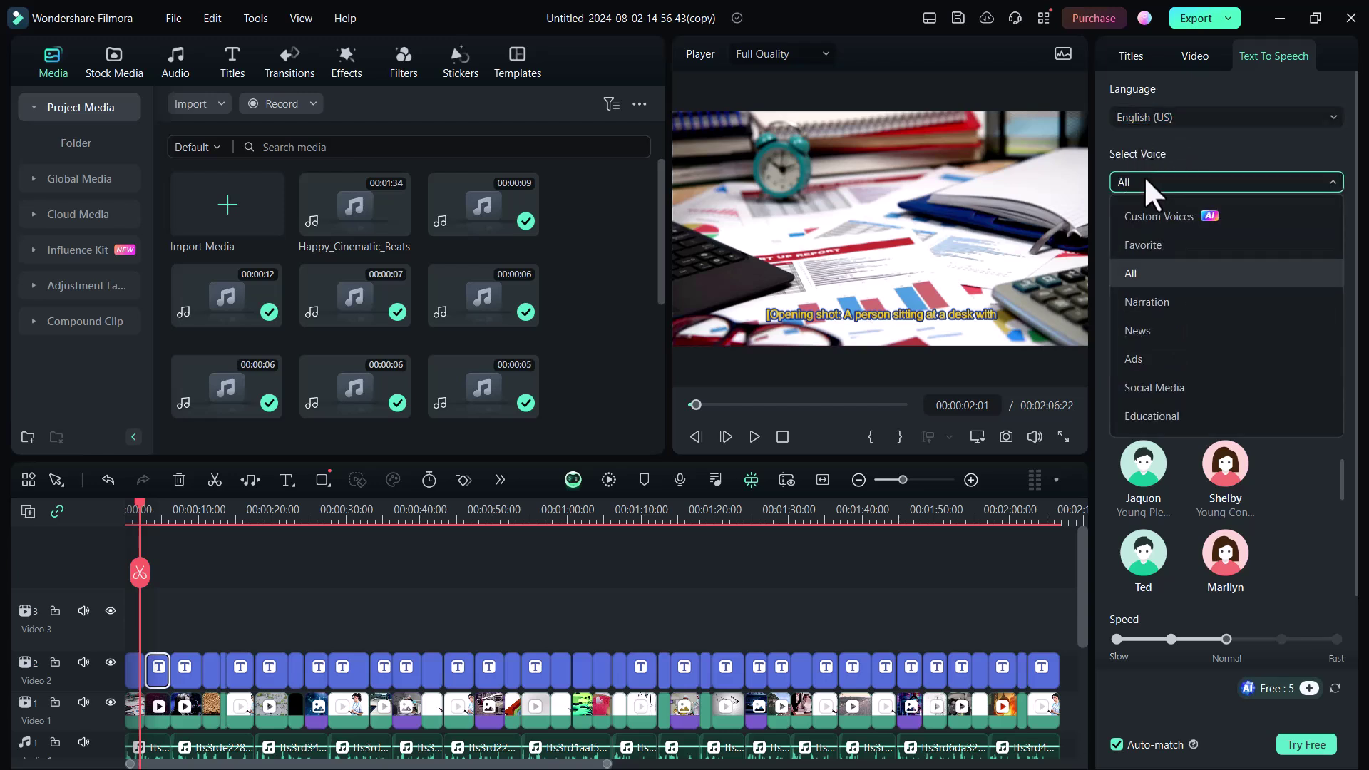
{"action": "left_click", "coordinate": [1144, 181]}
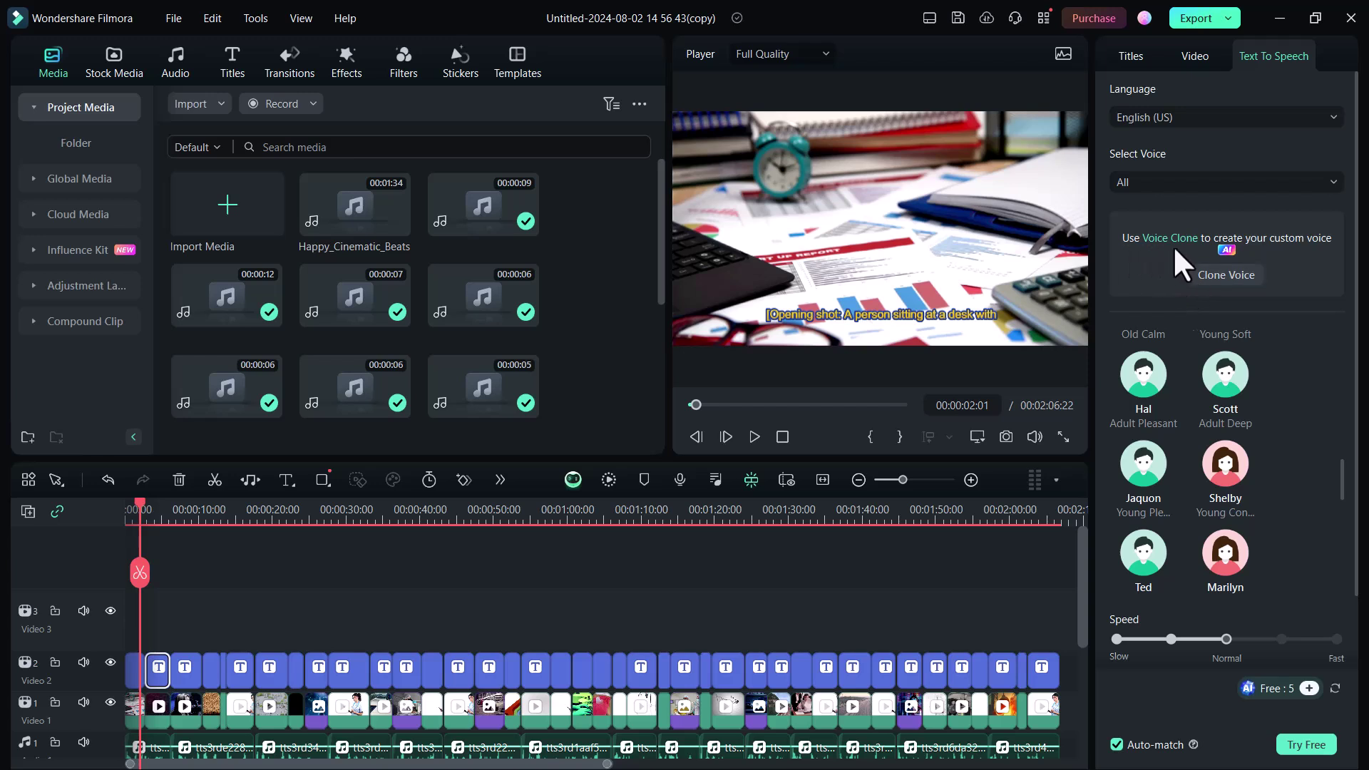
- Audition Hal, Shelby and another voice, then send the title text for speech conversion
{"action": "left_click", "coordinate": [1137, 385]}
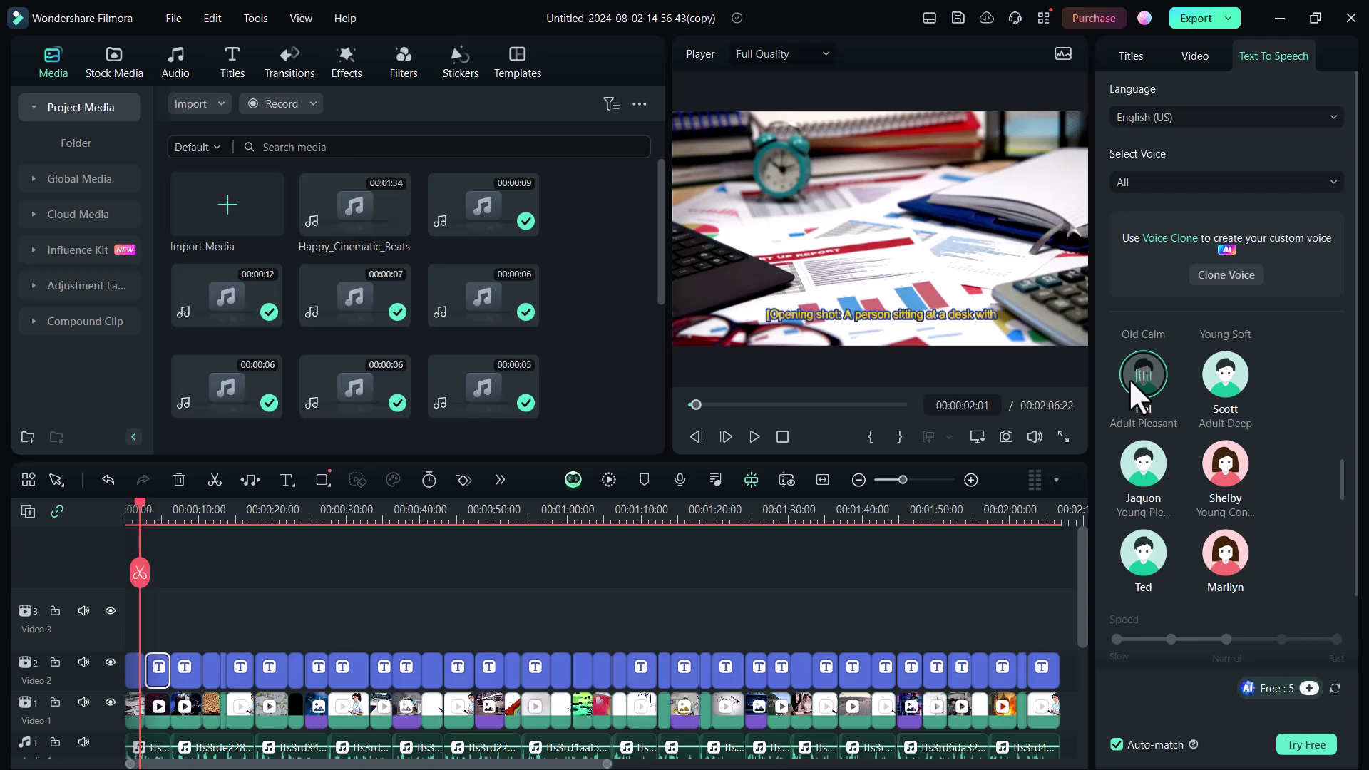
{"action": "left_click", "coordinate": [1227, 466]}
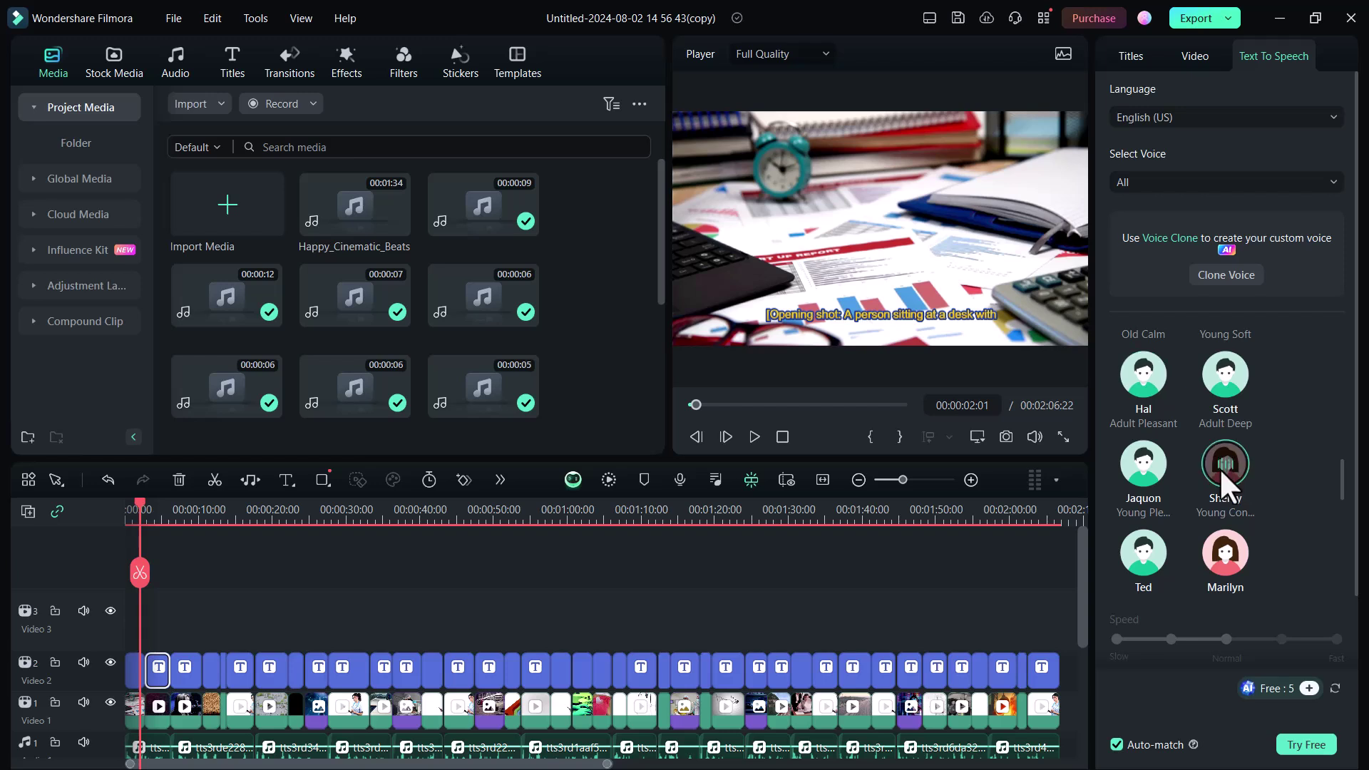
{"action": "scroll", "coordinate": [1220, 468], "scroll_direction": "down", "scroll_amount": 3}
{"action": "scroll", "coordinate": [1219, 468], "scroll_direction": "down", "scroll_amount": 3}
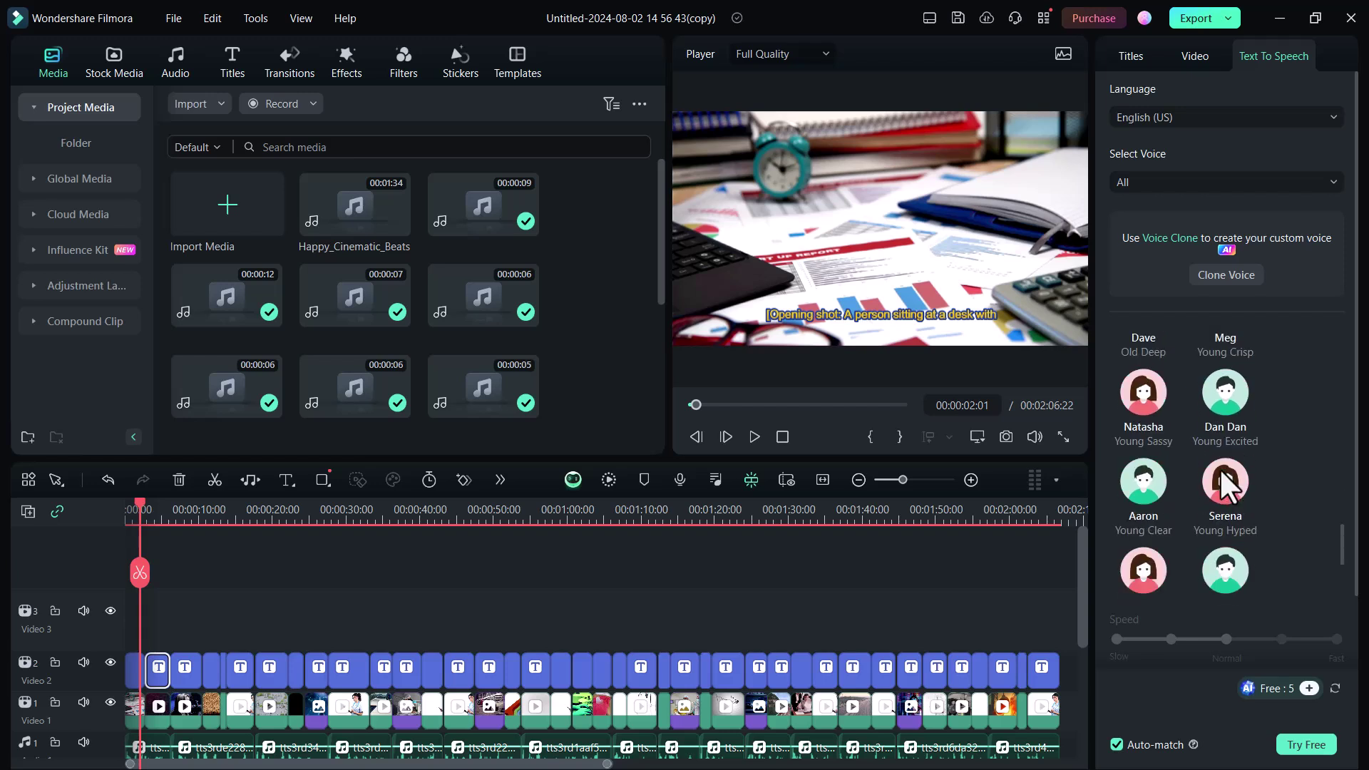
{"action": "scroll", "coordinate": [1208, 536], "scroll_direction": "down", "scroll_amount": 3}
{"action": "scroll", "coordinate": [1191, 474], "scroll_direction": "up", "scroll_amount": 3}
{"action": "scroll", "coordinate": [1191, 474], "scroll_direction": "up", "scroll_amount": 3}
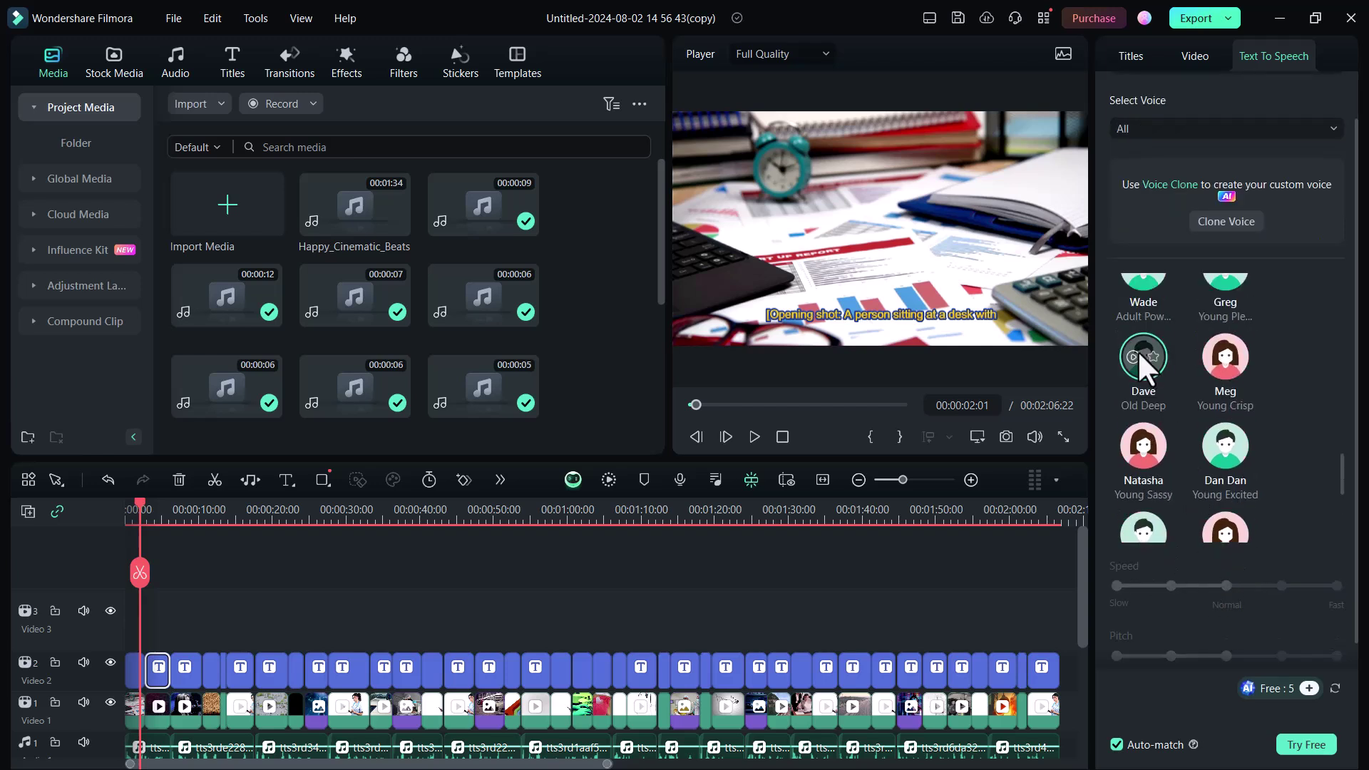
{"action": "left_click", "coordinate": [1143, 321]}
{"action": "scroll", "coordinate": [1207, 734], "scroll_direction": "down", "scroll_amount": 3}
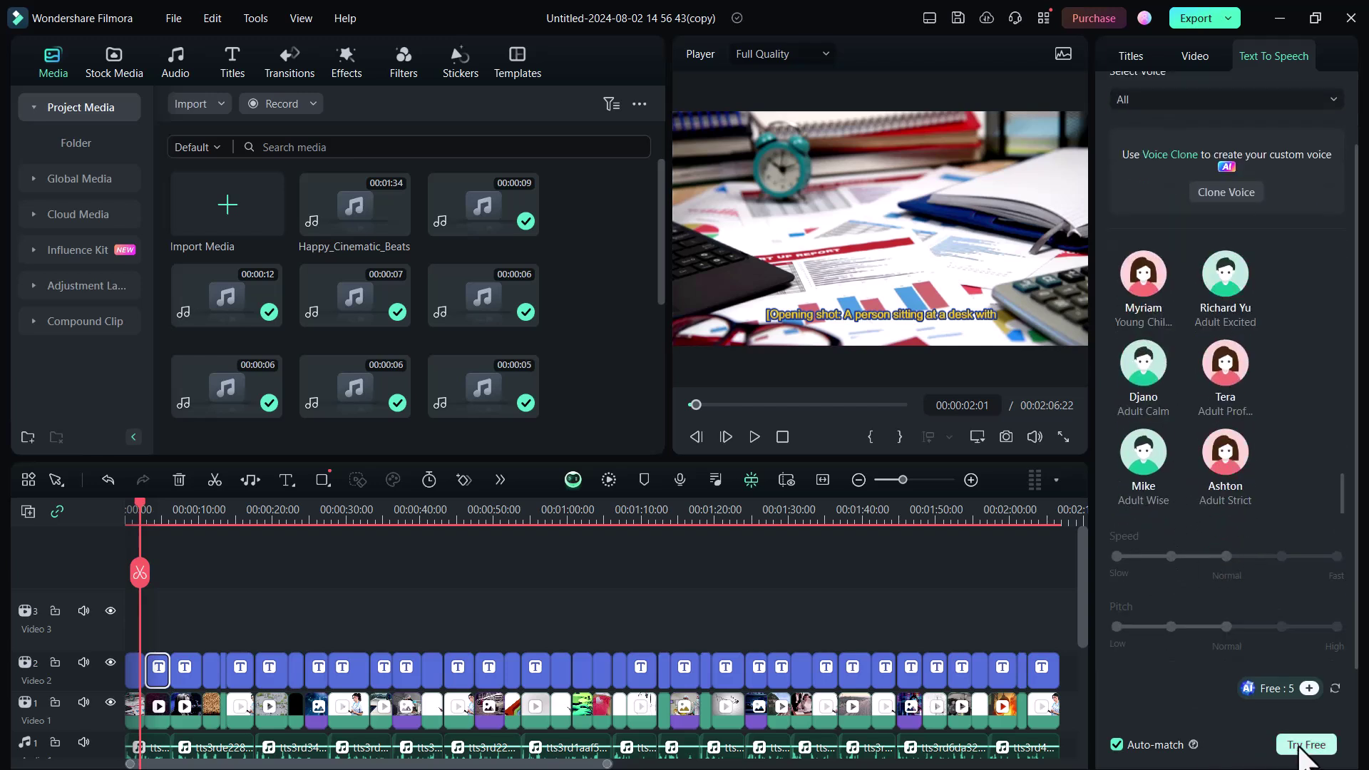
{"action": "left_click", "coordinate": [1305, 746]}
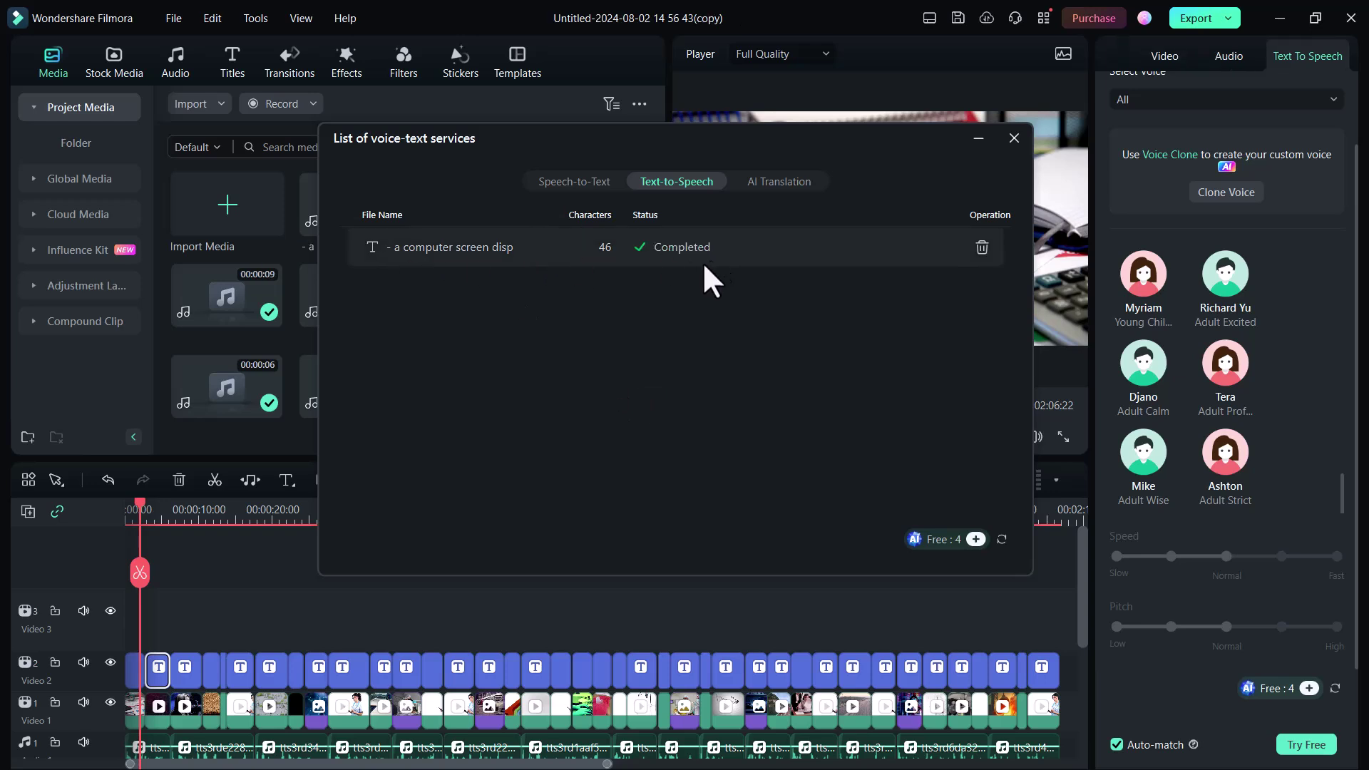
- Leave the completed speech job and clear the timeline clip selection
{"action": "left_click", "coordinate": [500, 480]}
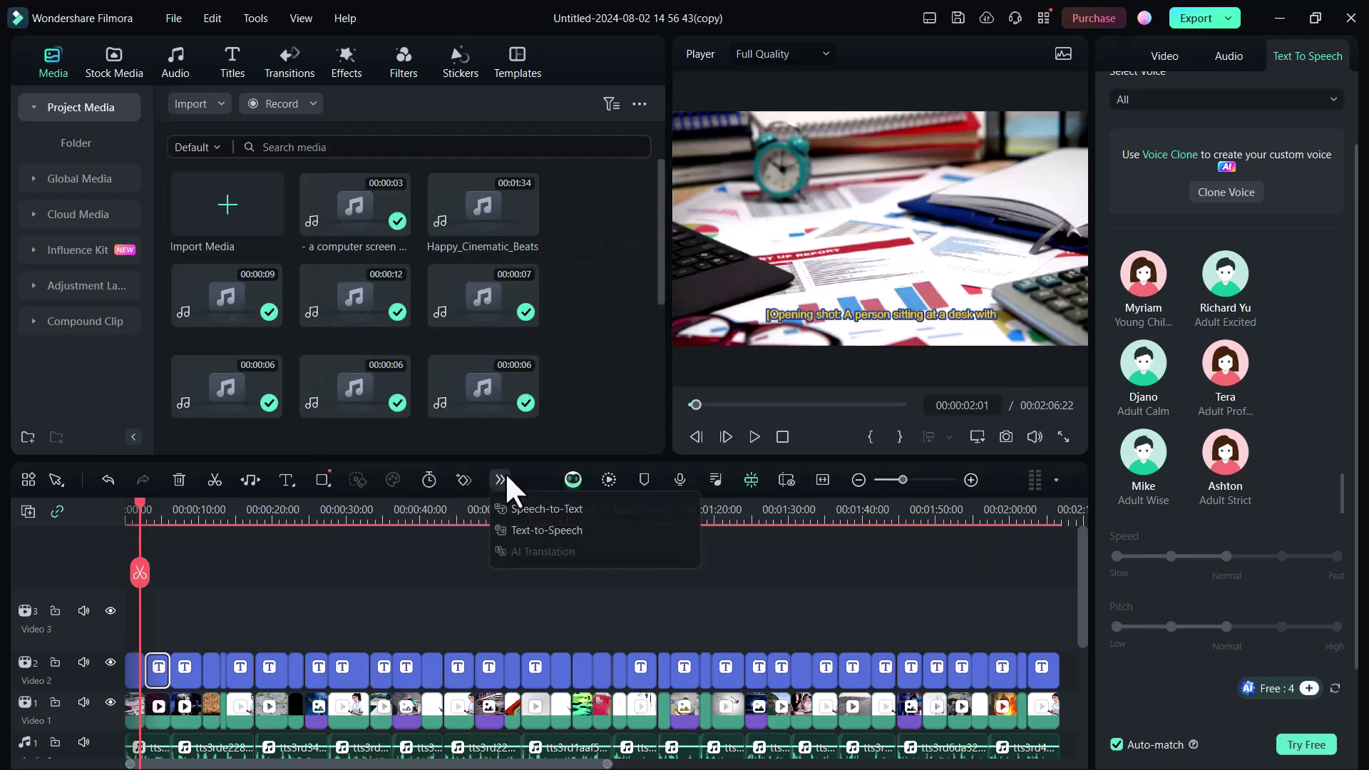
{"action": "left_click", "coordinate": [856, 599]}
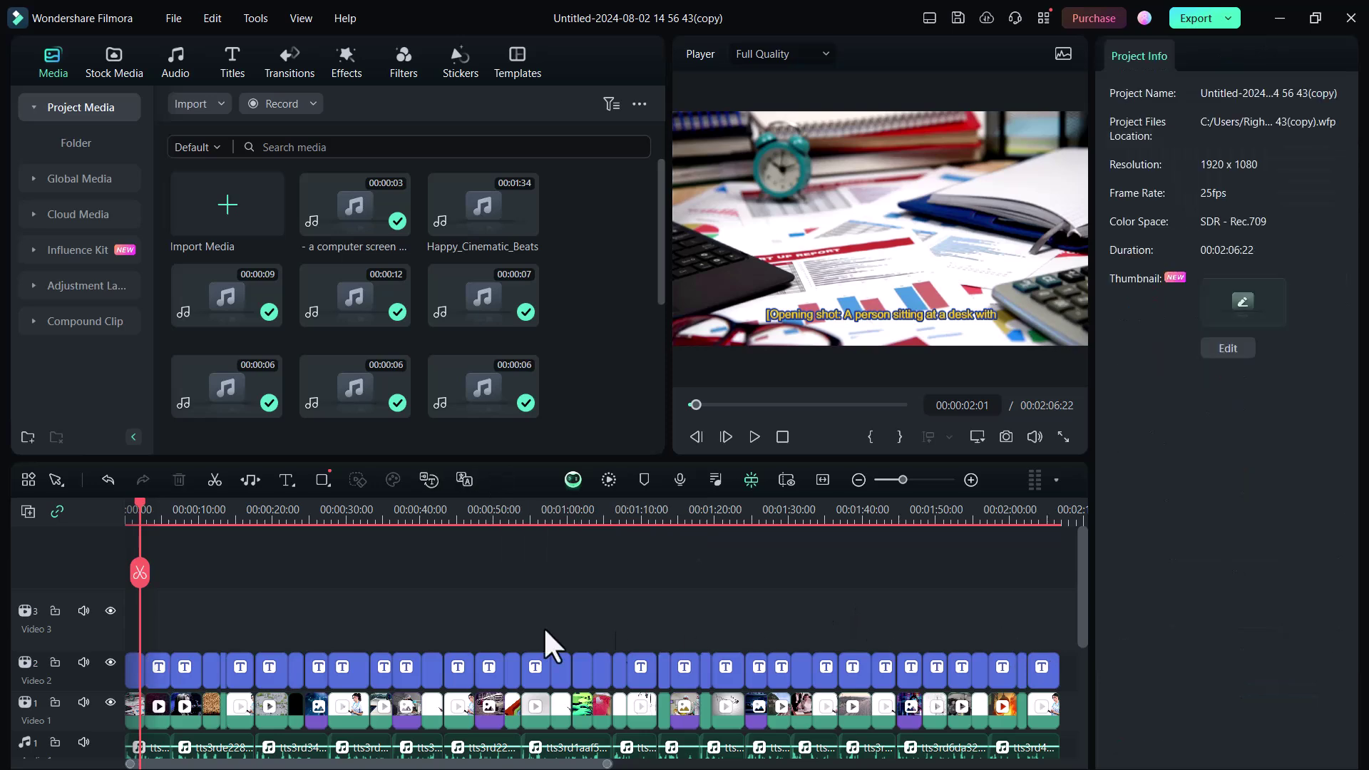
- Select a subtitle clip on Video 2 and start AI Translation from the extra tools
{"action": "left_click", "coordinate": [145, 676]}
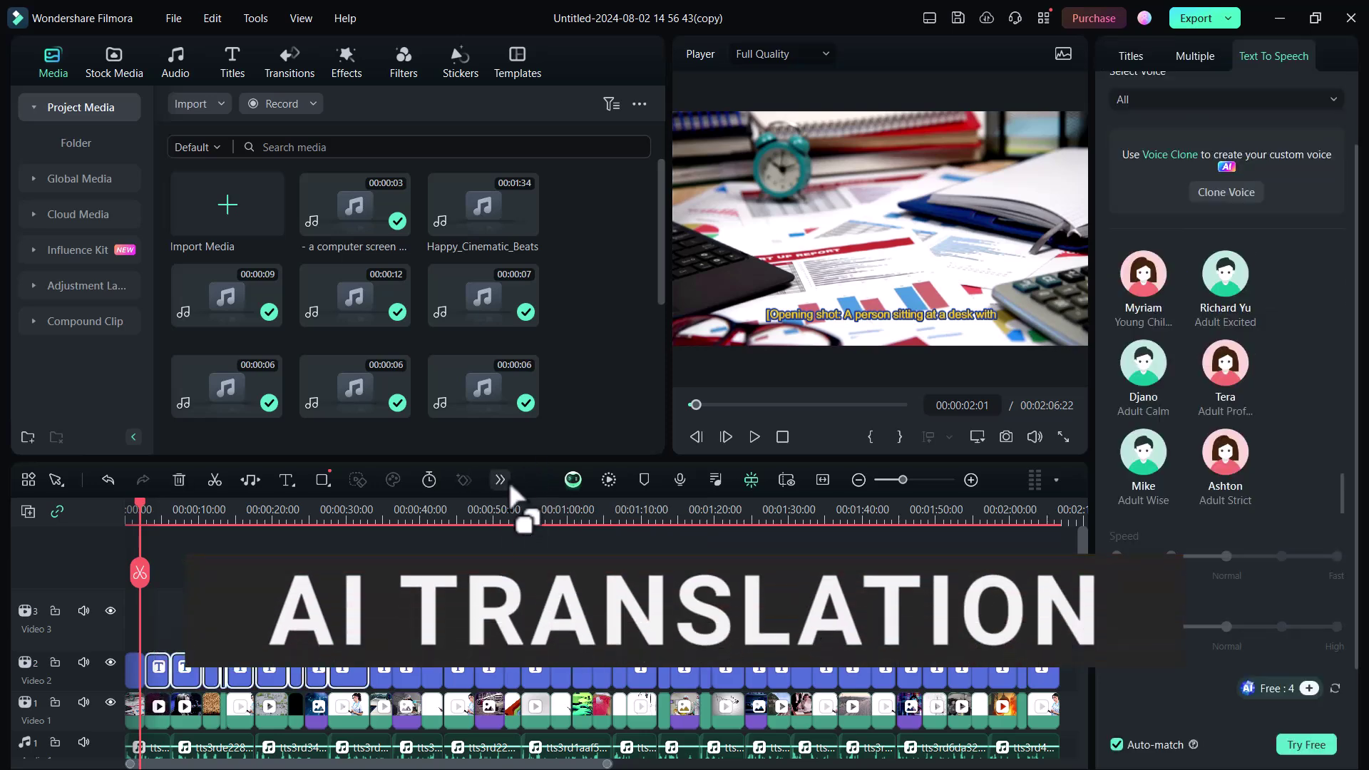
{"action": "left_click", "coordinate": [500, 480]}
{"action": "left_click", "coordinate": [556, 572]}
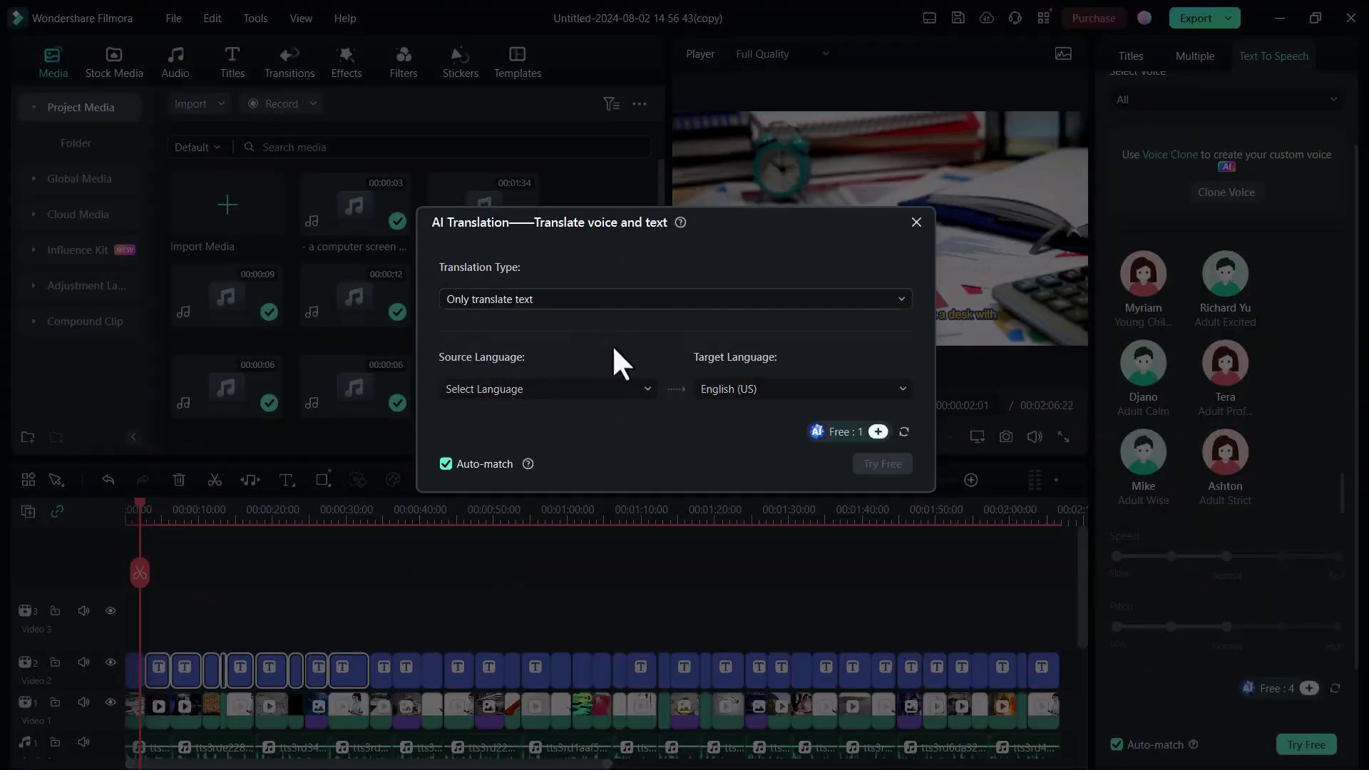
- Translate the subtitles from English (US) to Arabic (United Arab Emirates)
{"action": "left_click", "coordinate": [803, 388]}
{"action": "scroll", "coordinate": [813, 492], "scroll_direction": "down", "scroll_amount": 5}
{"action": "scroll", "coordinate": [806, 504], "scroll_direction": "down", "scroll_amount": 3}
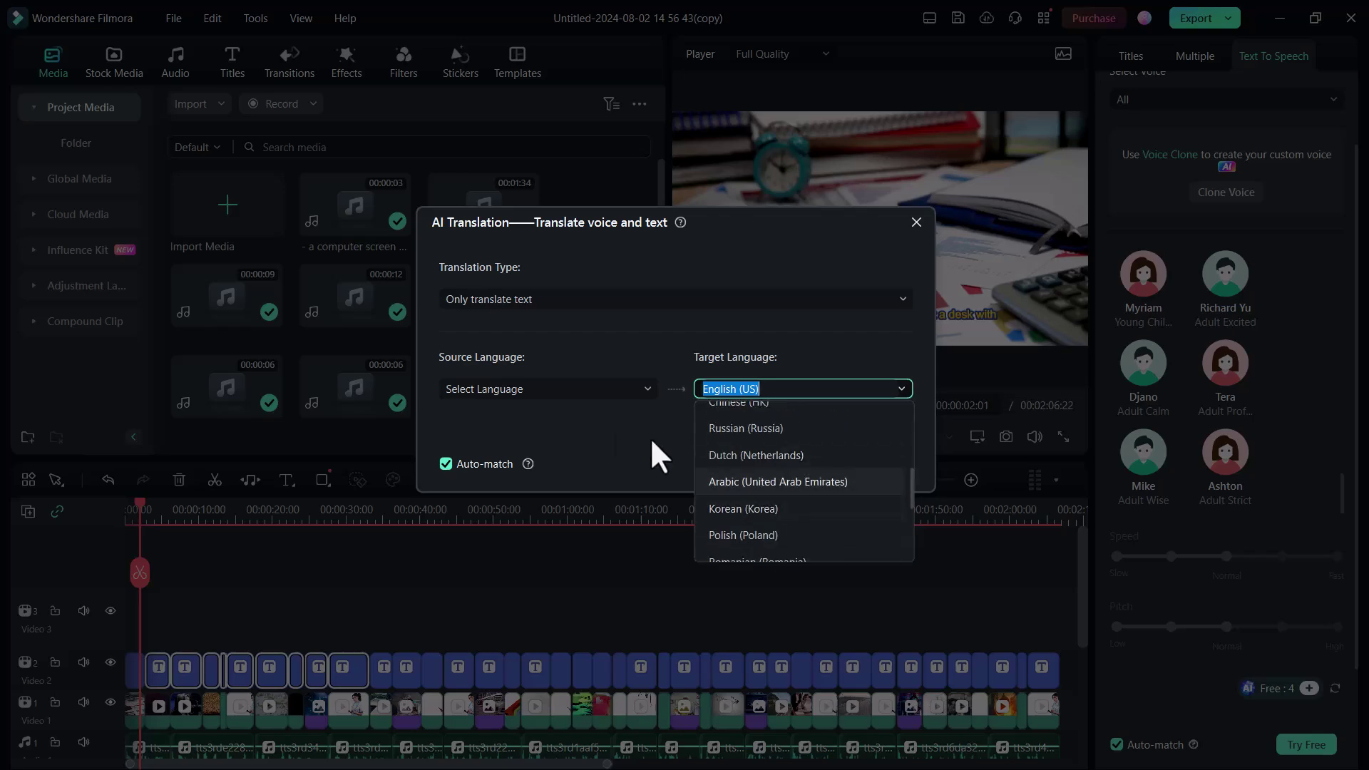
{"action": "left_click", "coordinate": [771, 468]}
{"action": "left_click", "coordinate": [546, 388]}
{"action": "left_click", "coordinate": [511, 415]}
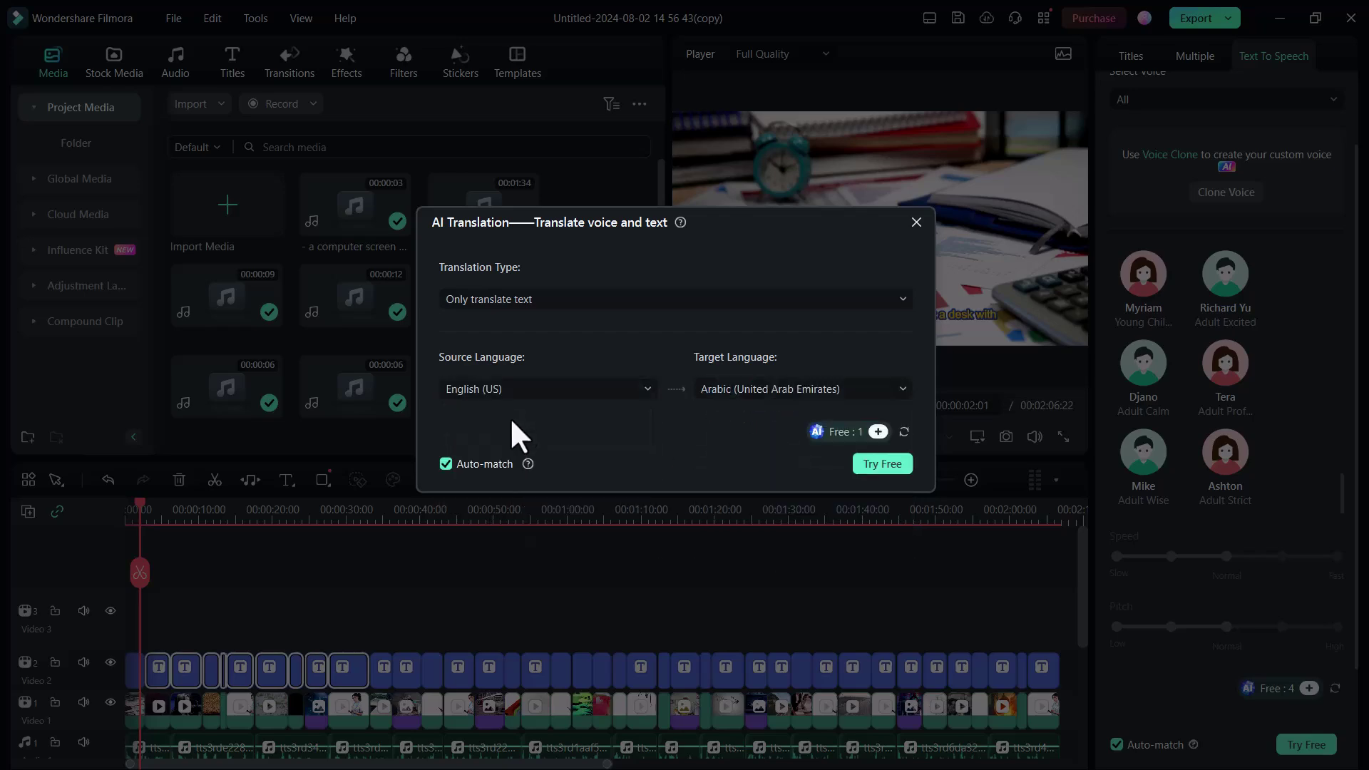
{"action": "left_click", "coordinate": [882, 463]}
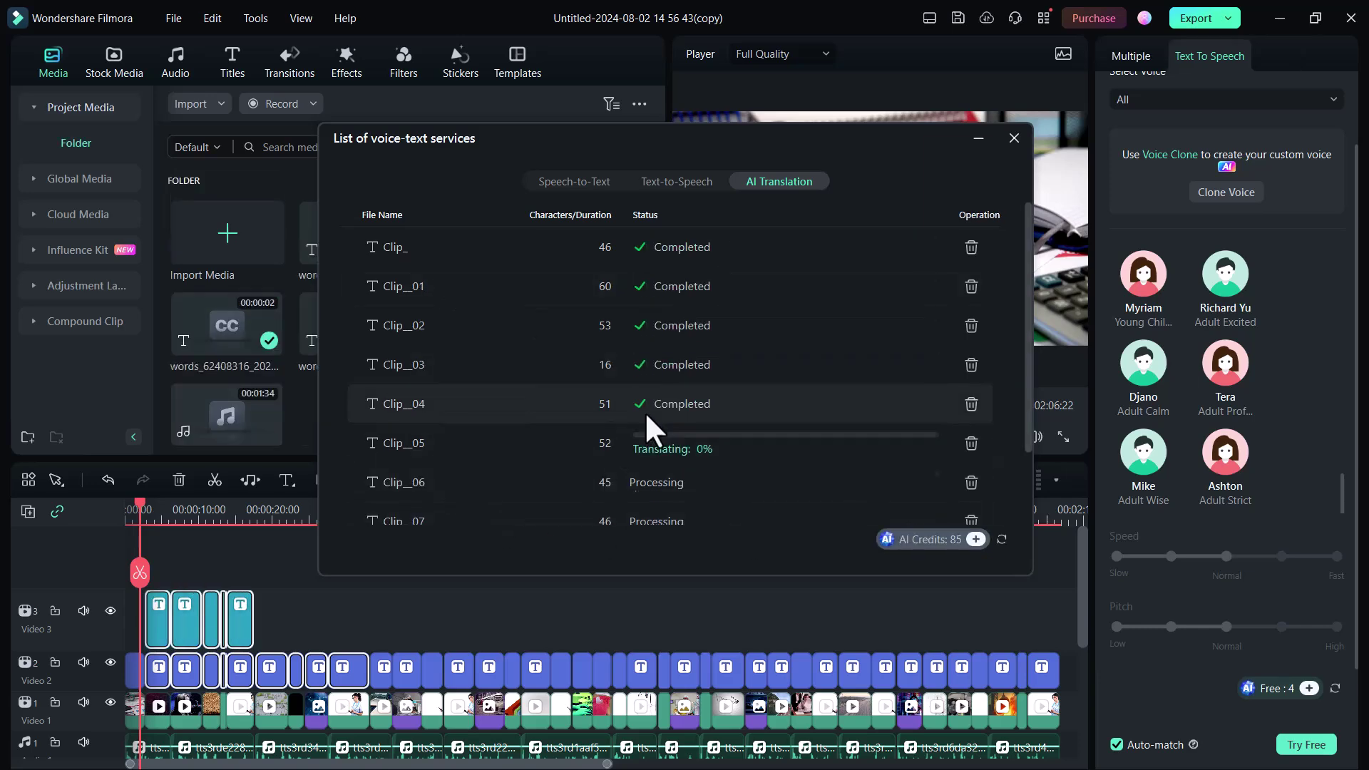
{"action": "scroll", "coordinate": [645, 412], "scroll_direction": "down", "scroll_amount": 1}
{"action": "scroll", "coordinate": [801, 369], "scroll_direction": "down", "scroll_amount": 1}
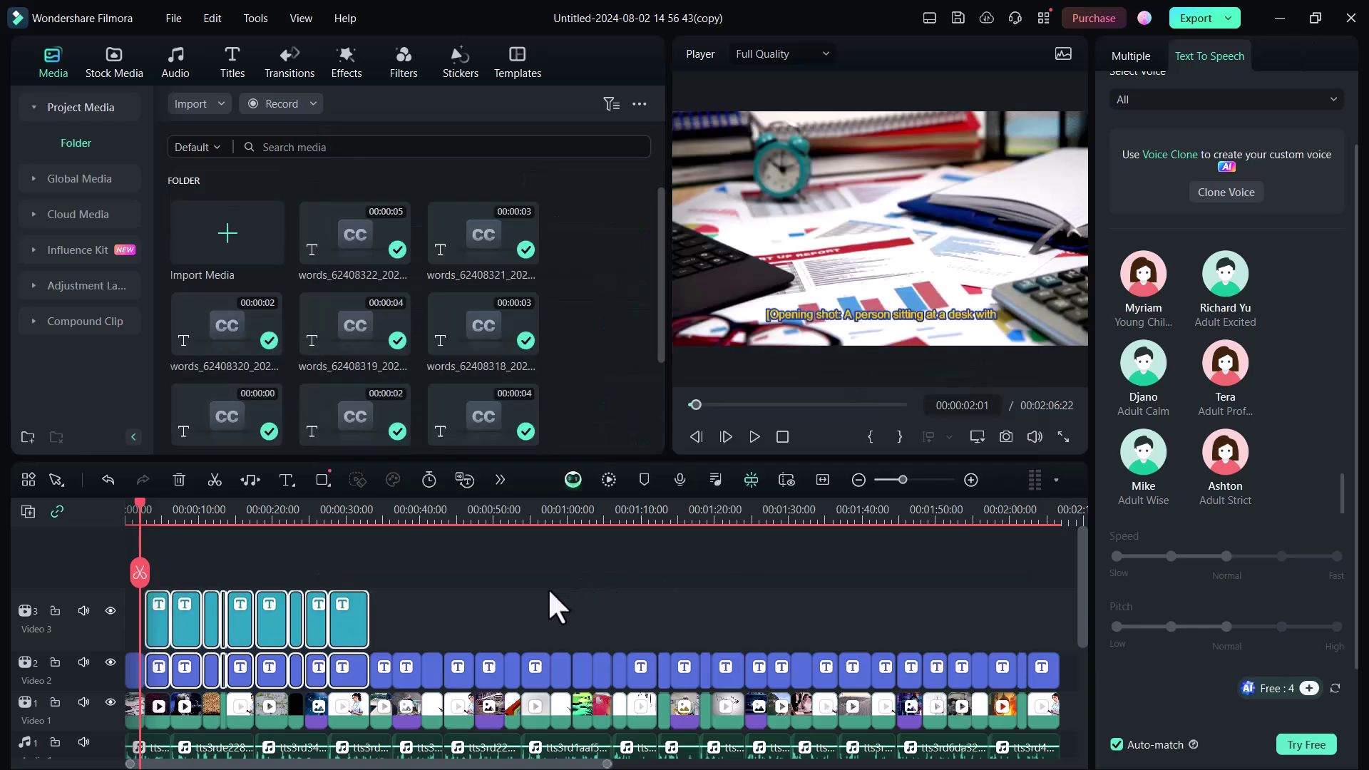
- Check a translated subtitle on Video 3, then play from one minute and skip to about 1:35
{"action": "left_click", "coordinate": [192, 514]}
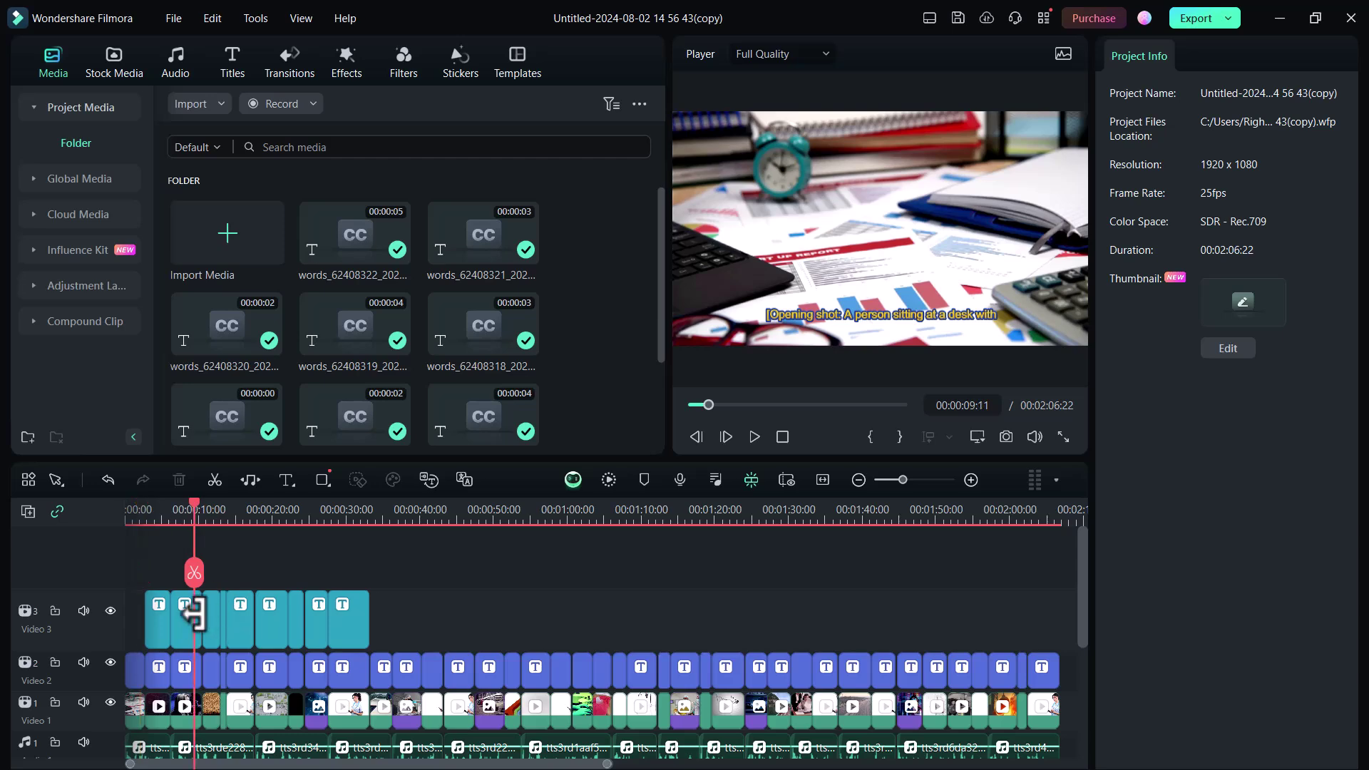
{"action": "left_click", "coordinate": [189, 619]}
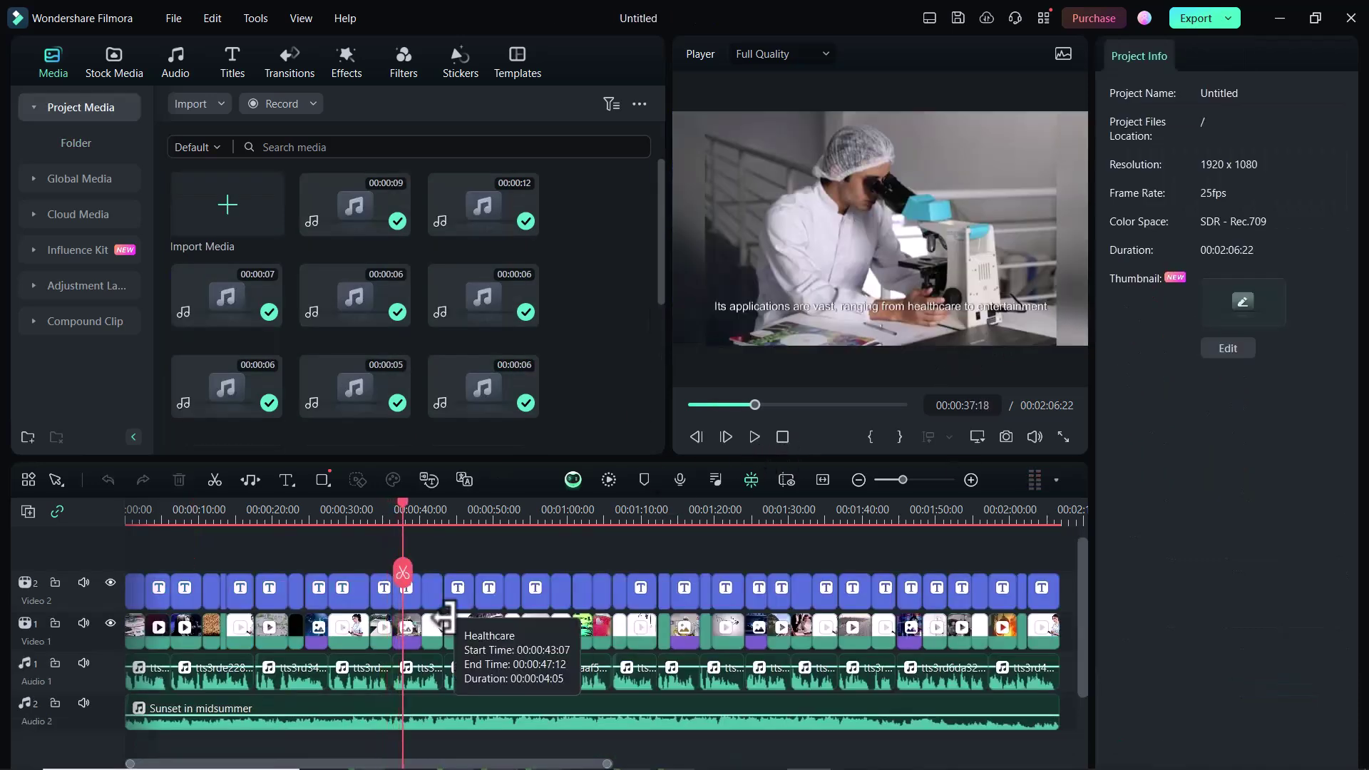
{"action": "left_click", "coordinate": [567, 509]}
{"action": "left_click", "coordinate": [753, 438]}
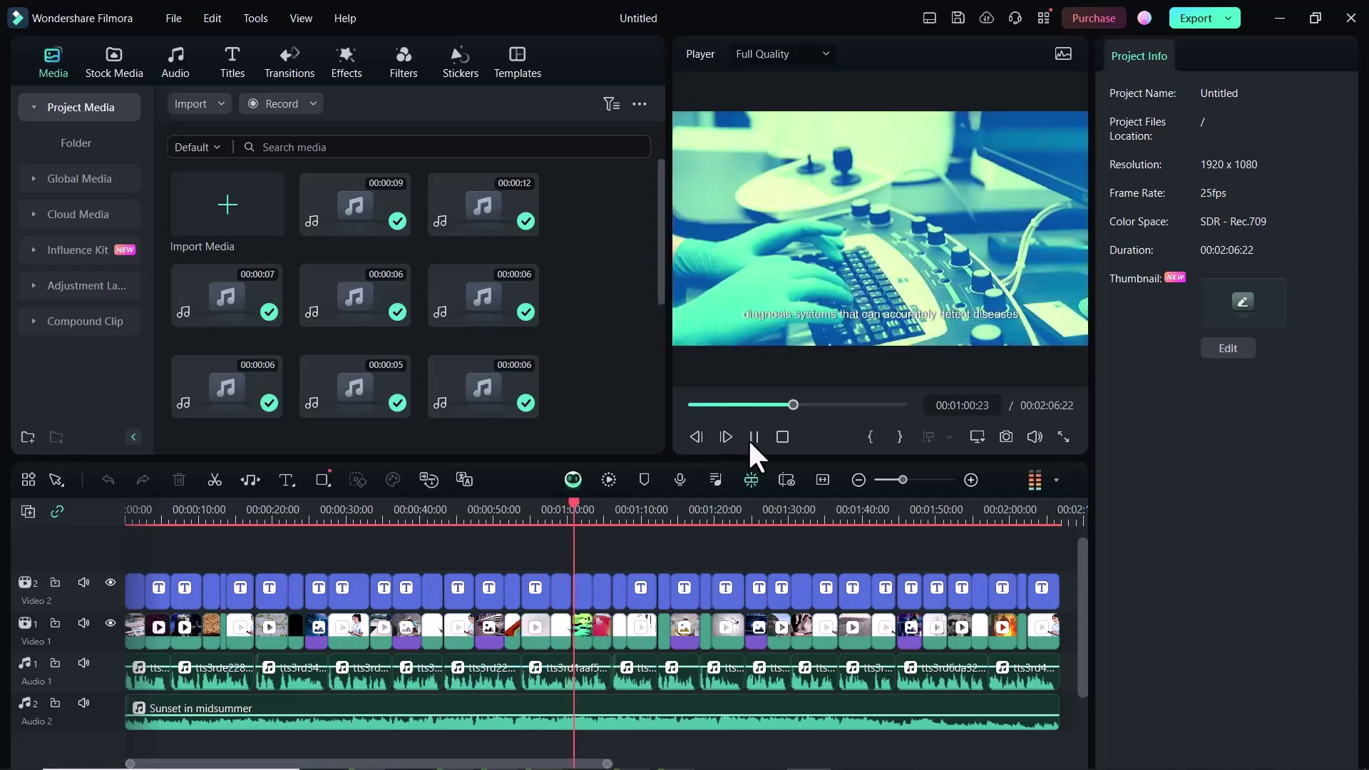
{"action": "left_click", "coordinate": [829, 524]}
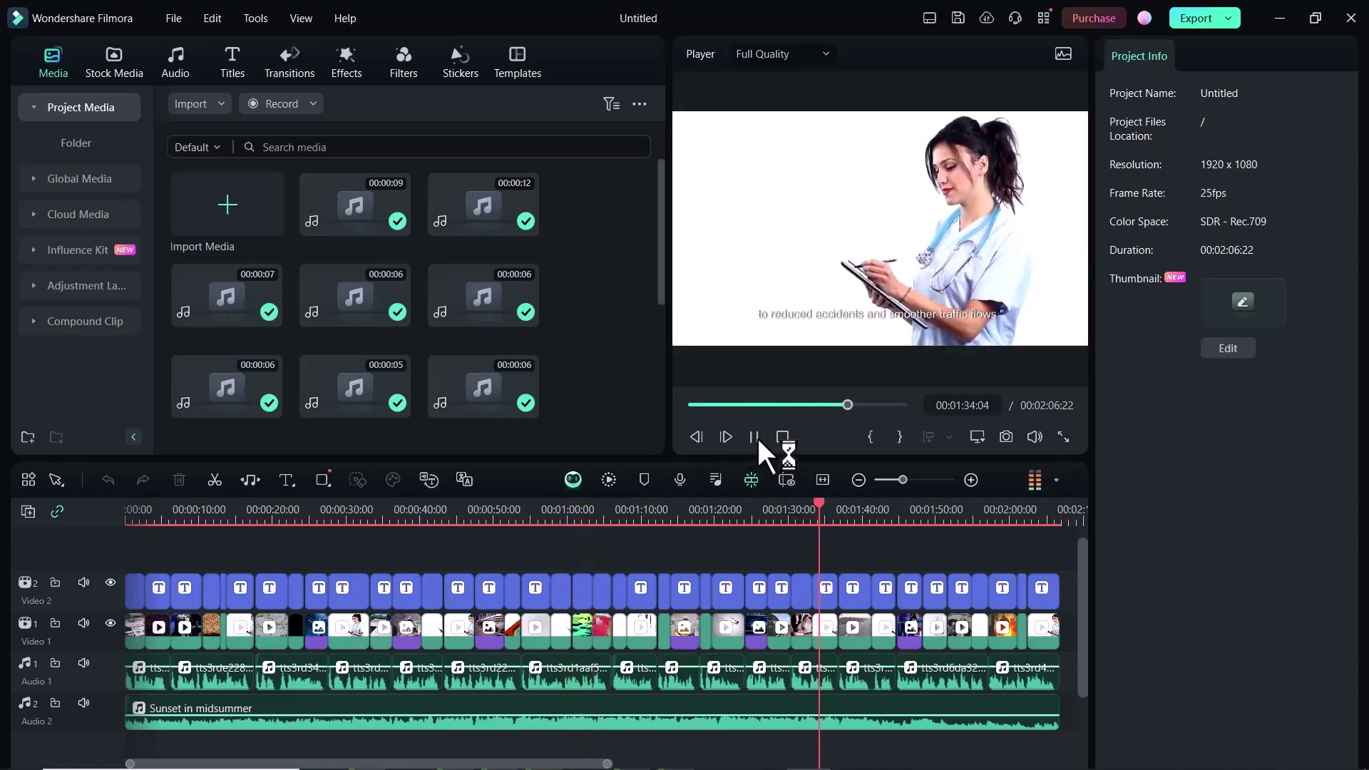
{"action": "left_click", "coordinate": [756, 436]}
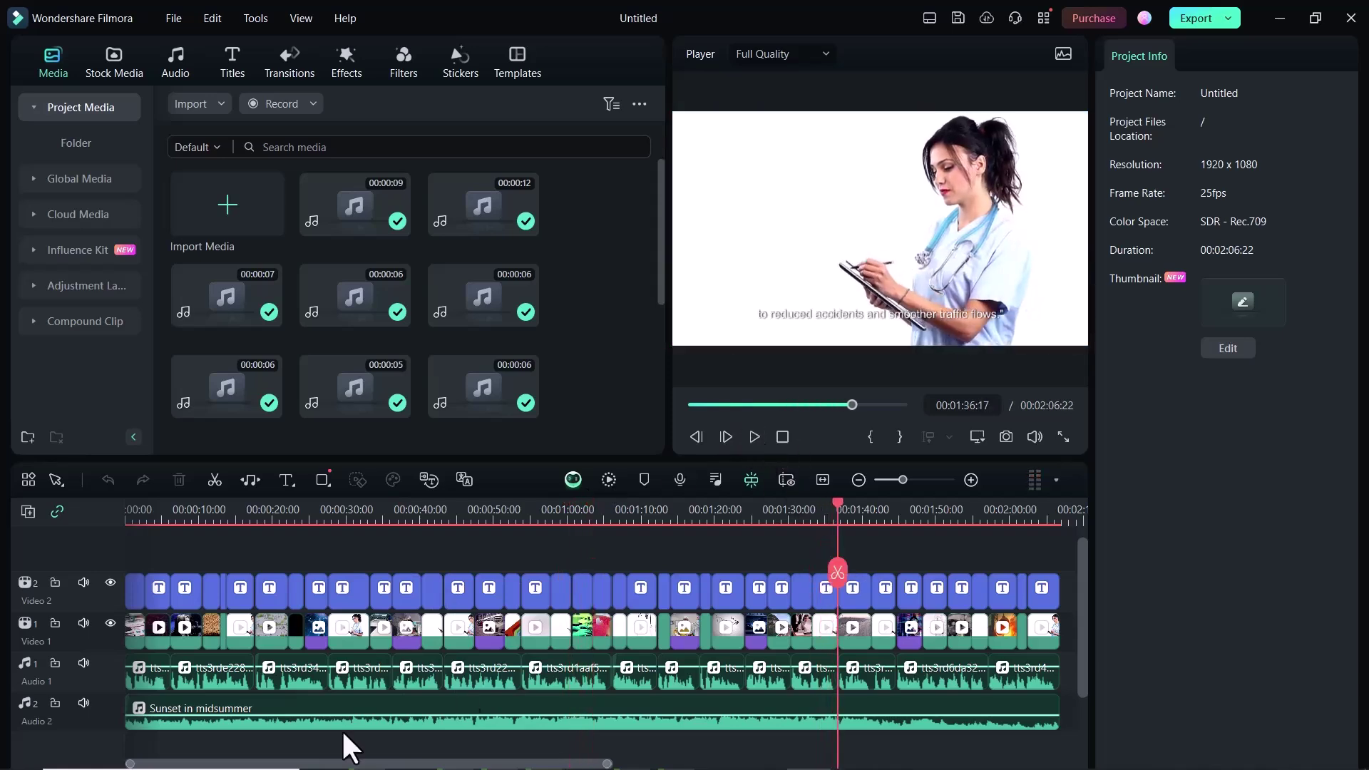
- Generate AI landscape images from a pasted prompt in Stock Media and download one result
{"action": "left_click", "coordinate": [113, 62]}
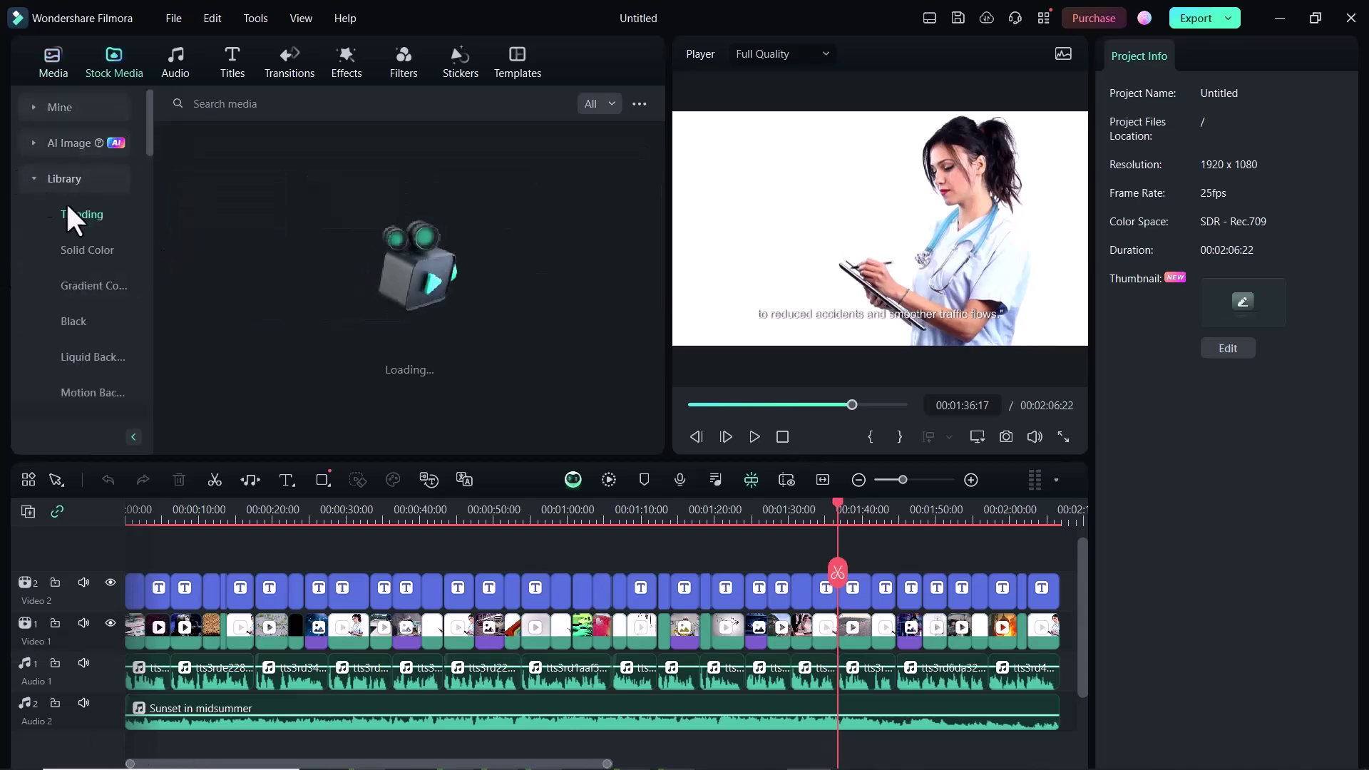
{"action": "scroll", "coordinate": [249, 238], "scroll_direction": "down", "scroll_amount": 3}
{"action": "scroll", "coordinate": [249, 239], "scroll_direction": "down", "scroll_amount": 3}
{"action": "scroll", "coordinate": [250, 239], "scroll_direction": "up", "scroll_amount": 5}
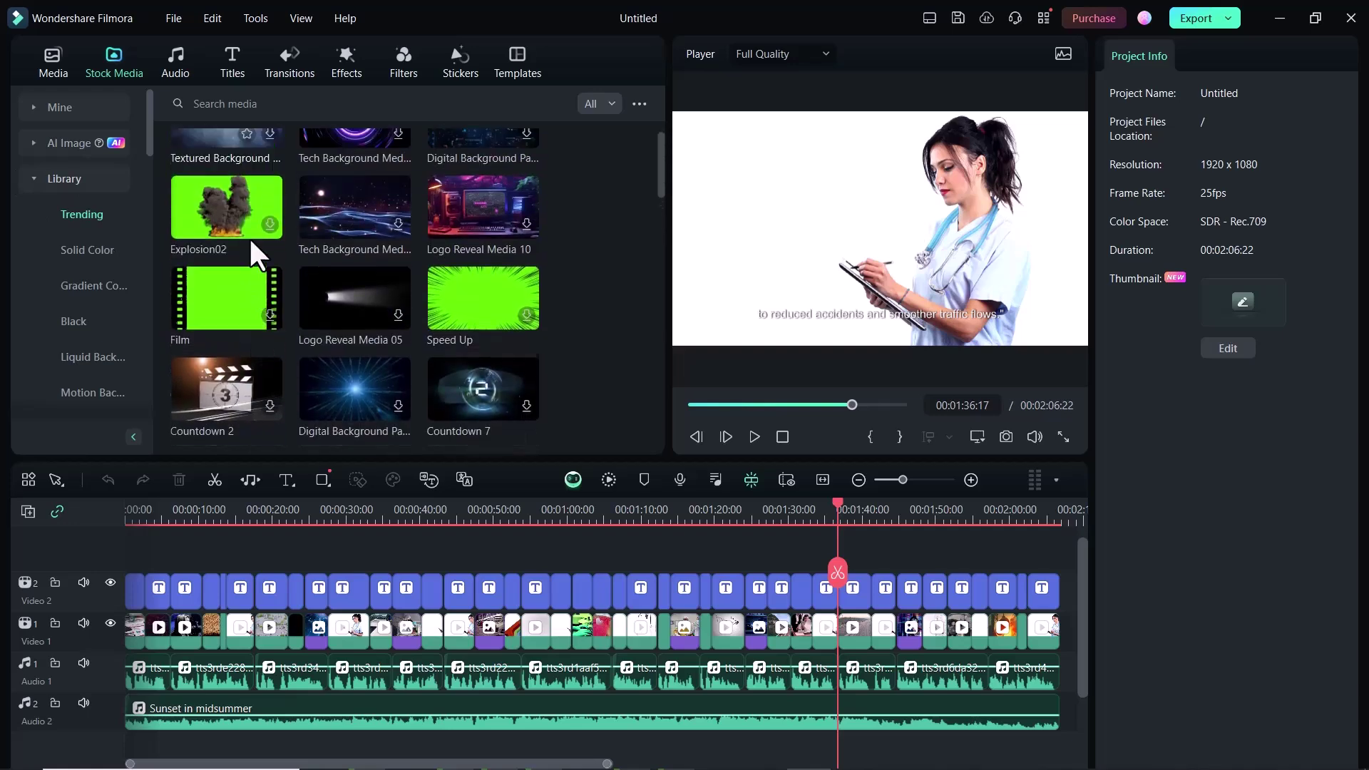
{"action": "scroll", "coordinate": [248, 239], "scroll_direction": "up", "scroll_amount": 2}
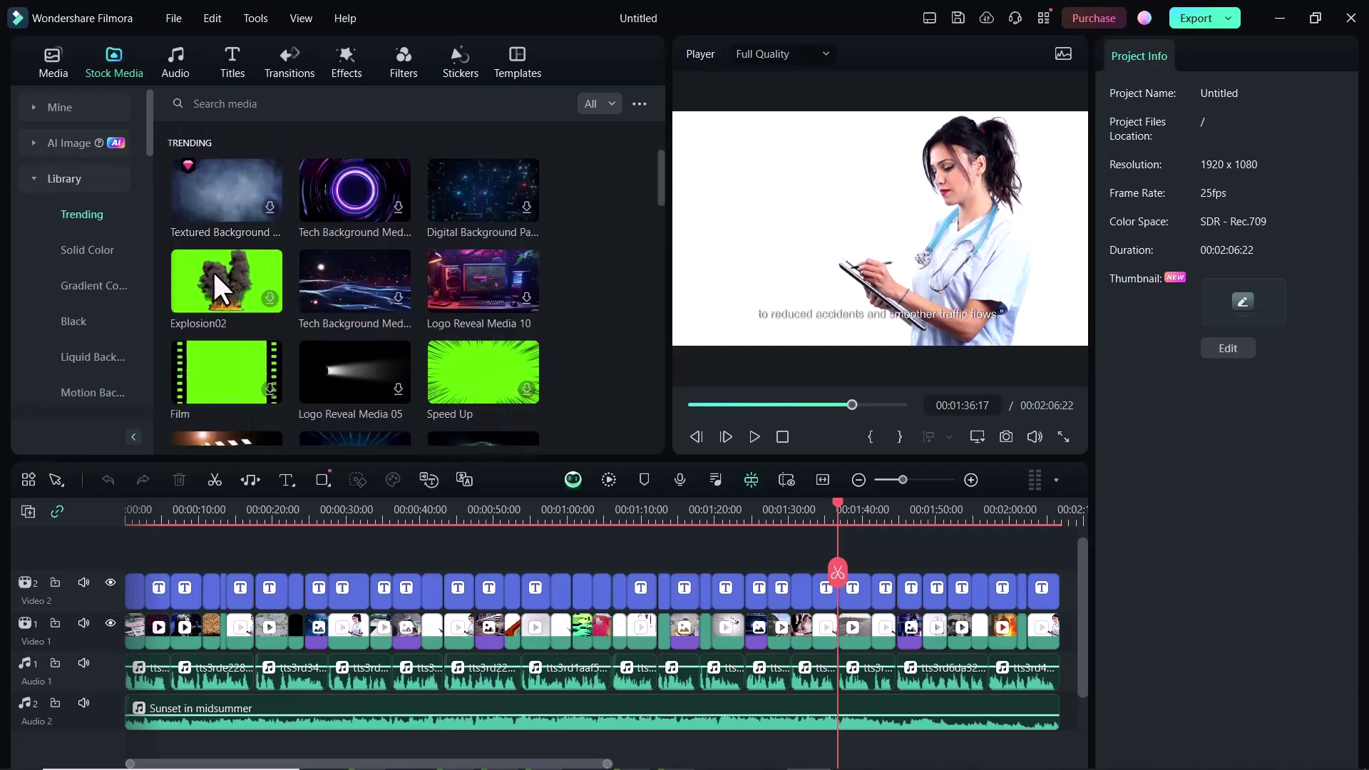
{"action": "left_click", "coordinate": [65, 147]}
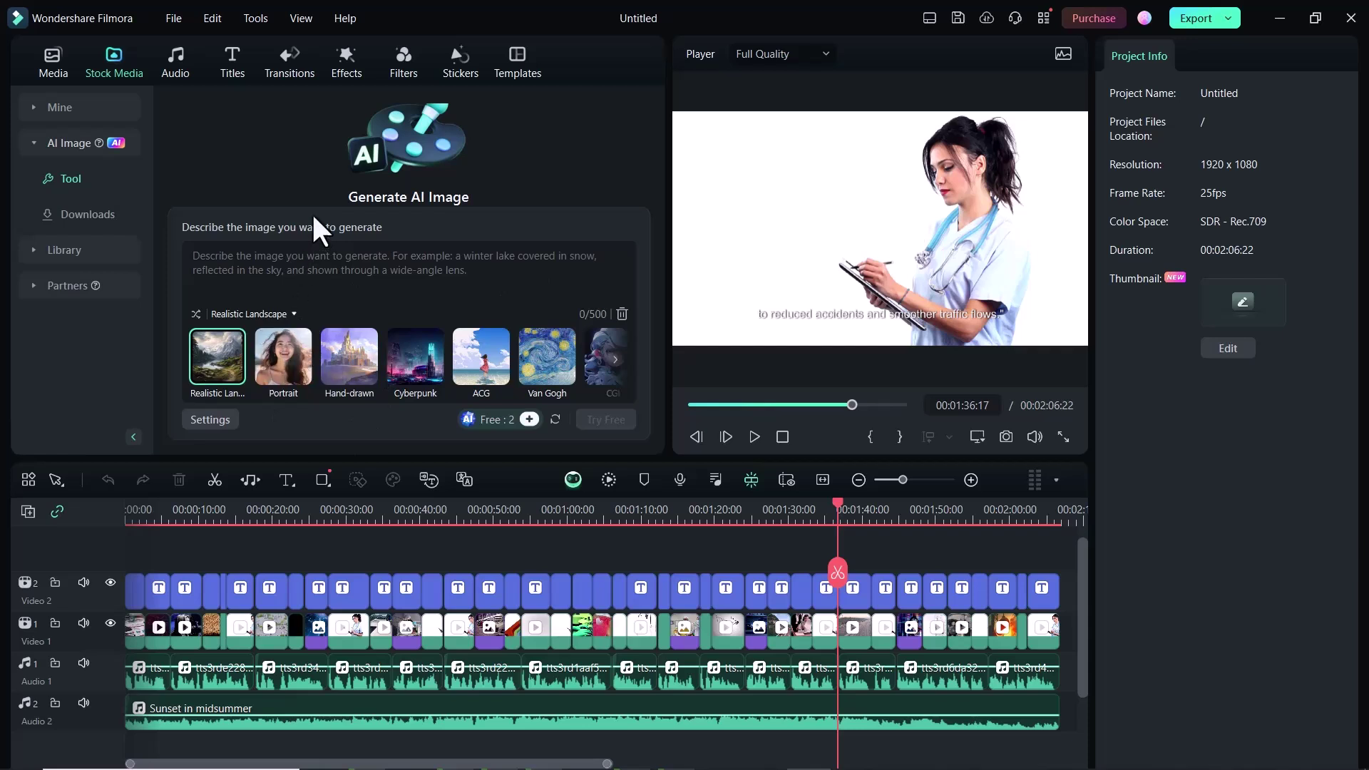
{"action": "left_click", "coordinate": [297, 273]}
{"action": "type", "text": "create AI related pictures"}
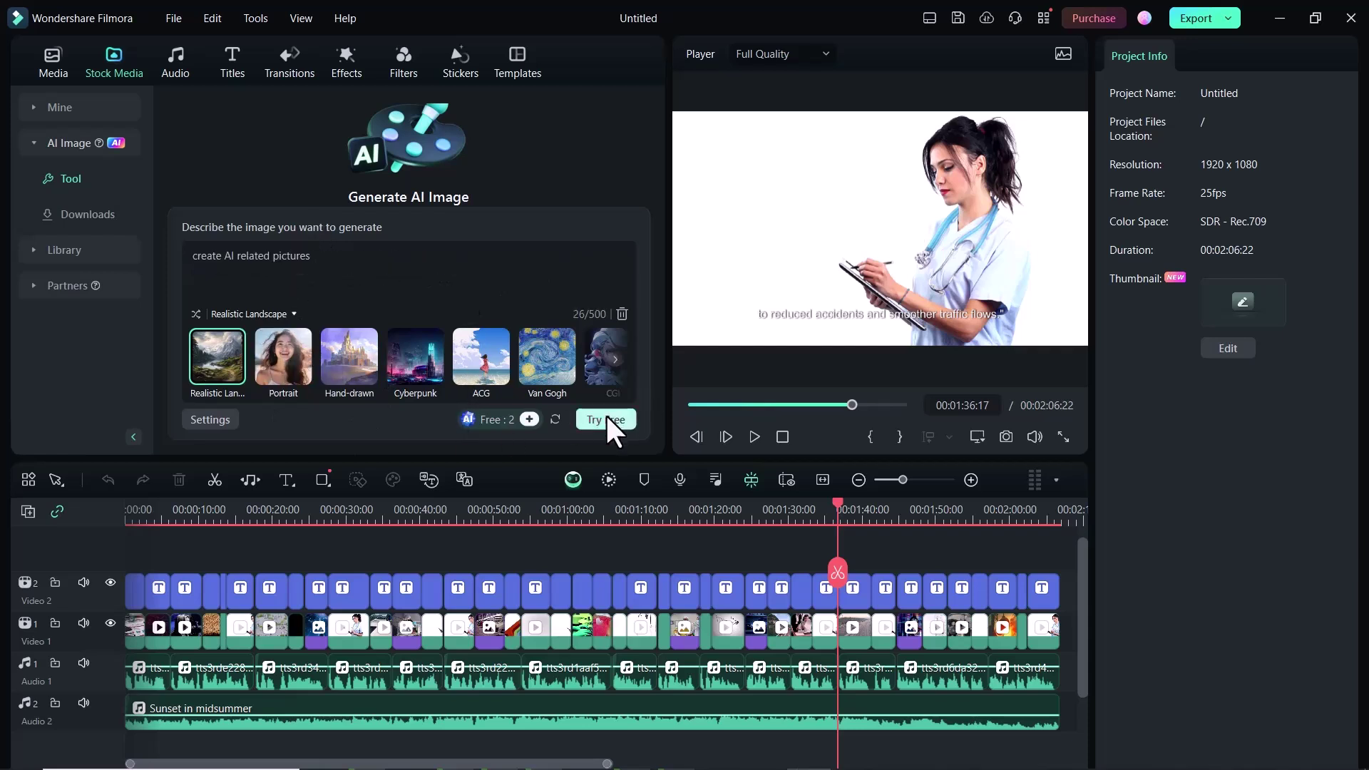
{"action": "left_click", "coordinate": [607, 416]}
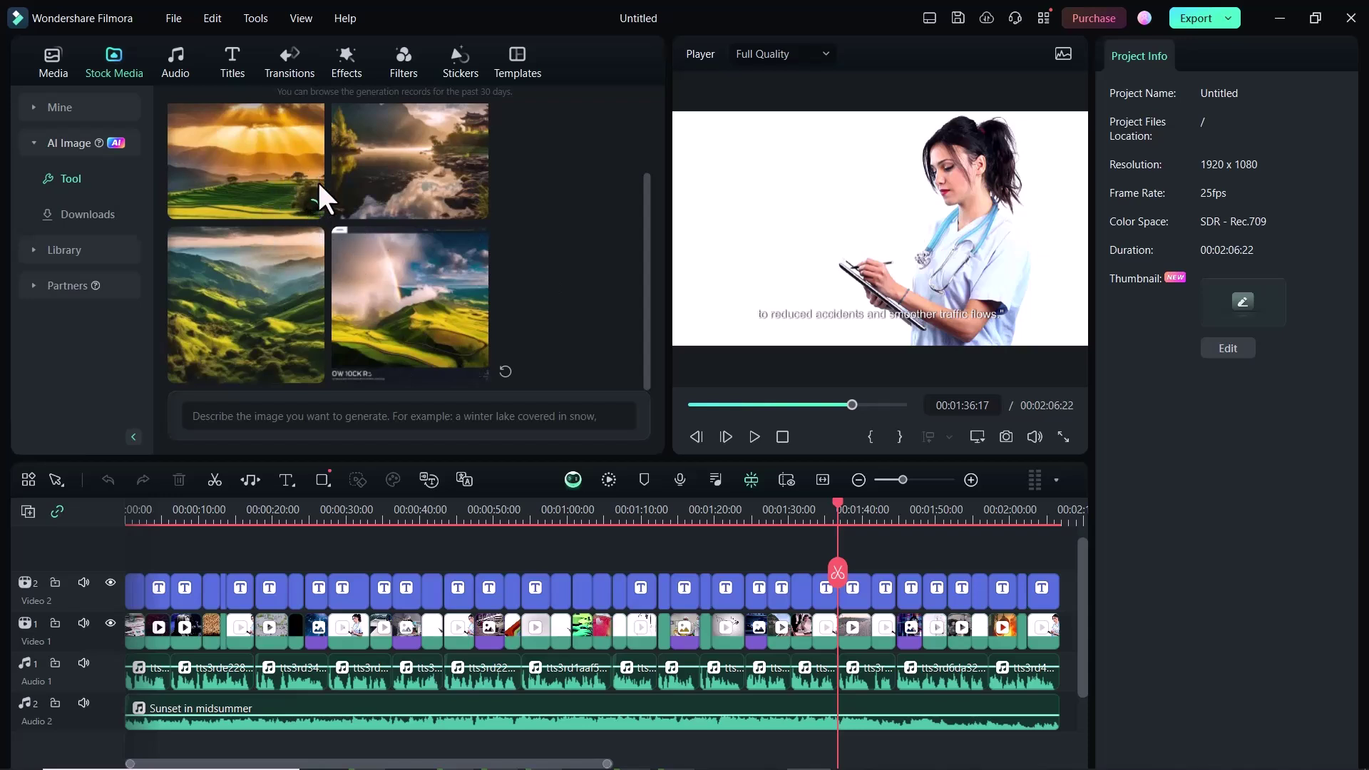
{"action": "double_click", "coordinate": [251, 203]}
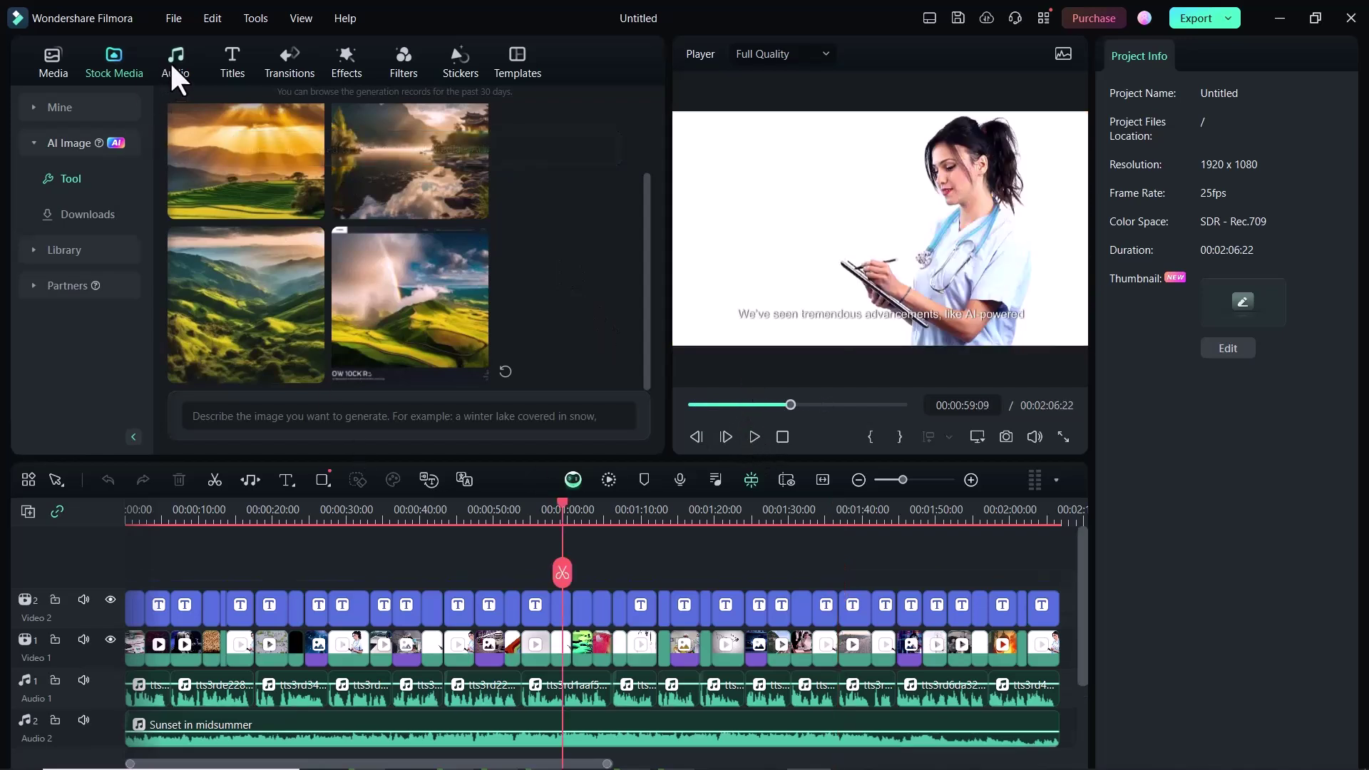
- Browse the mood, theme and genre tag groups in Audio > AI Music
{"action": "left_click", "coordinate": [175, 62]}
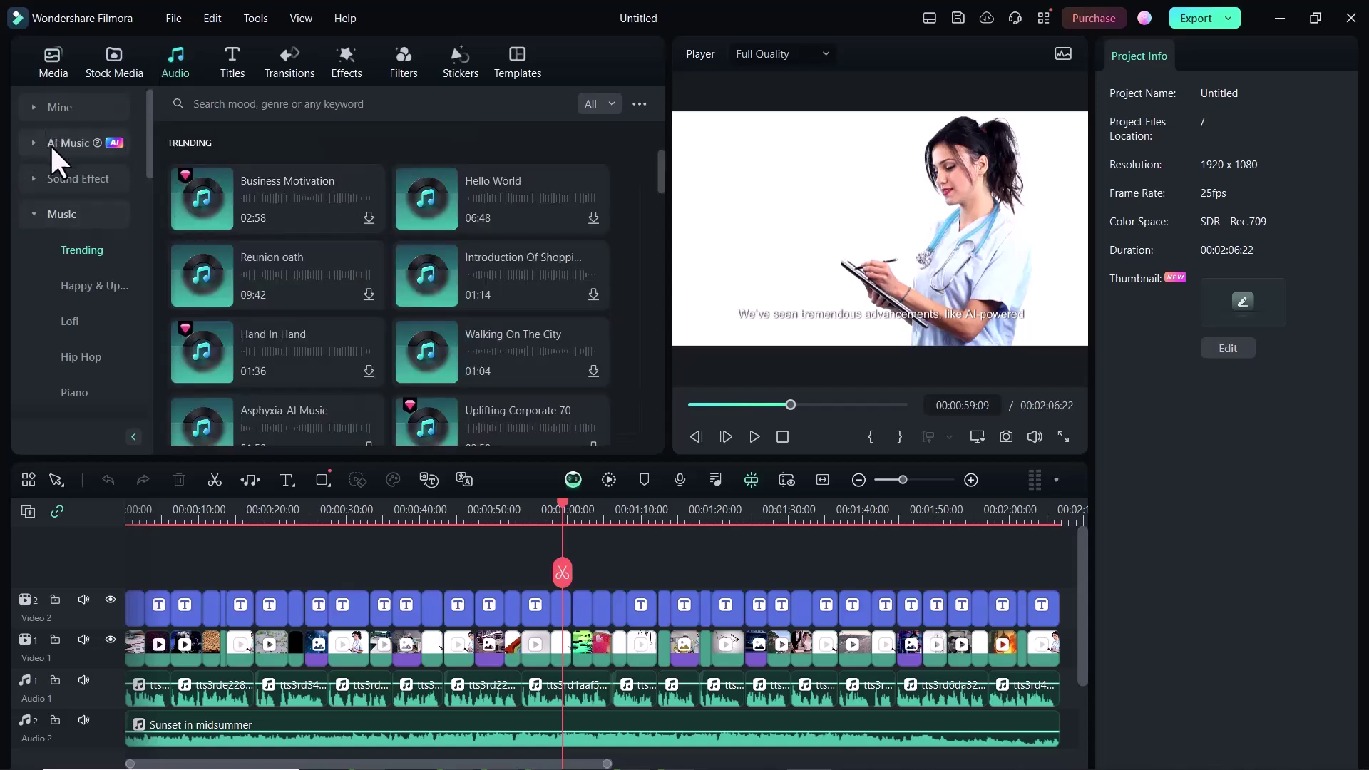
{"action": "left_click", "coordinate": [50, 144]}
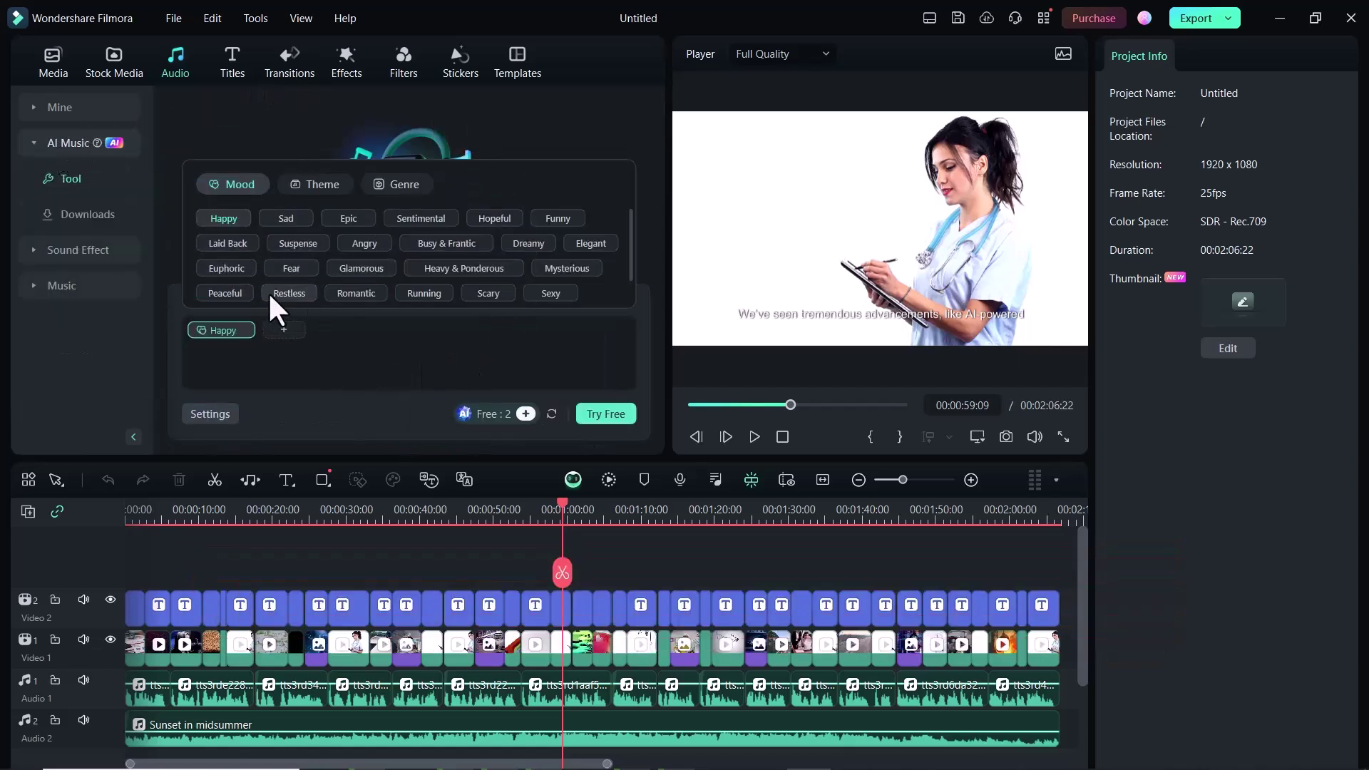
{"action": "left_click", "coordinate": [313, 187]}
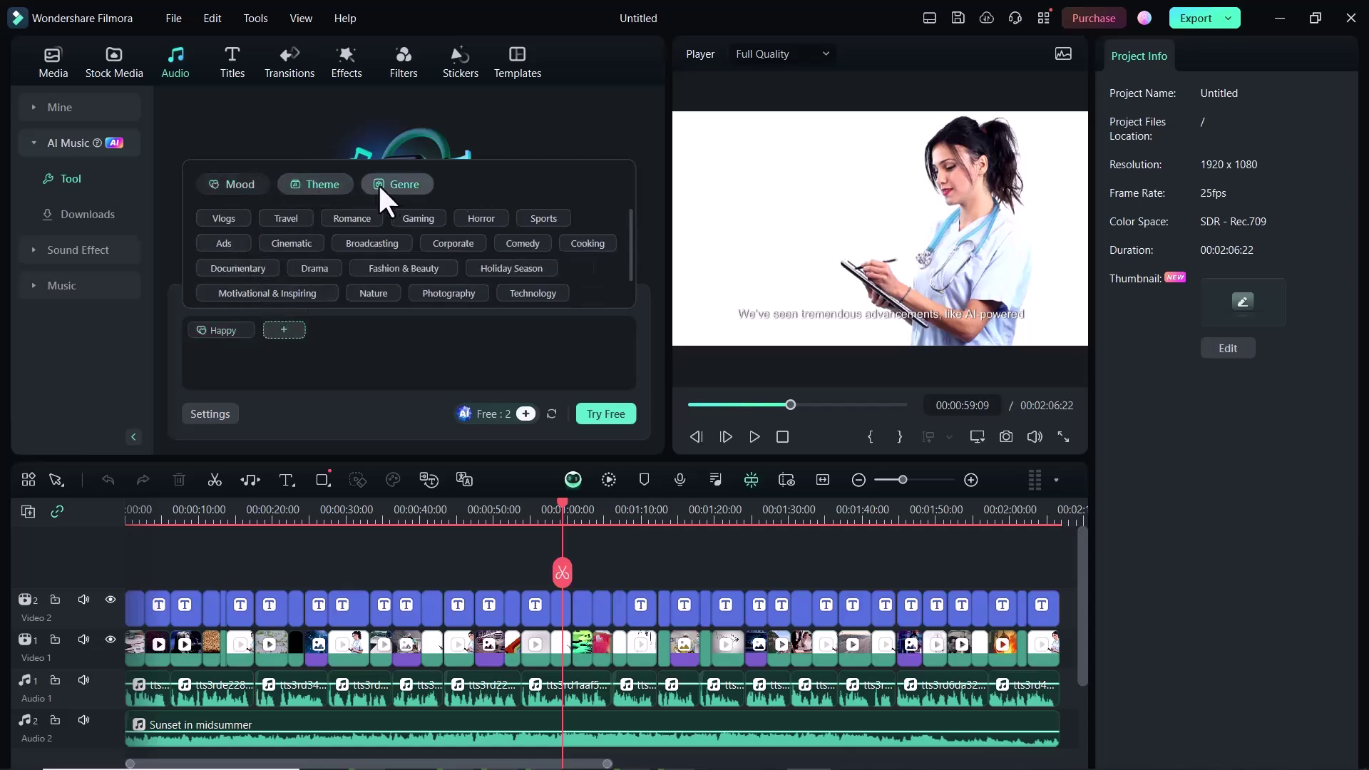
{"action": "left_click", "coordinate": [395, 182]}
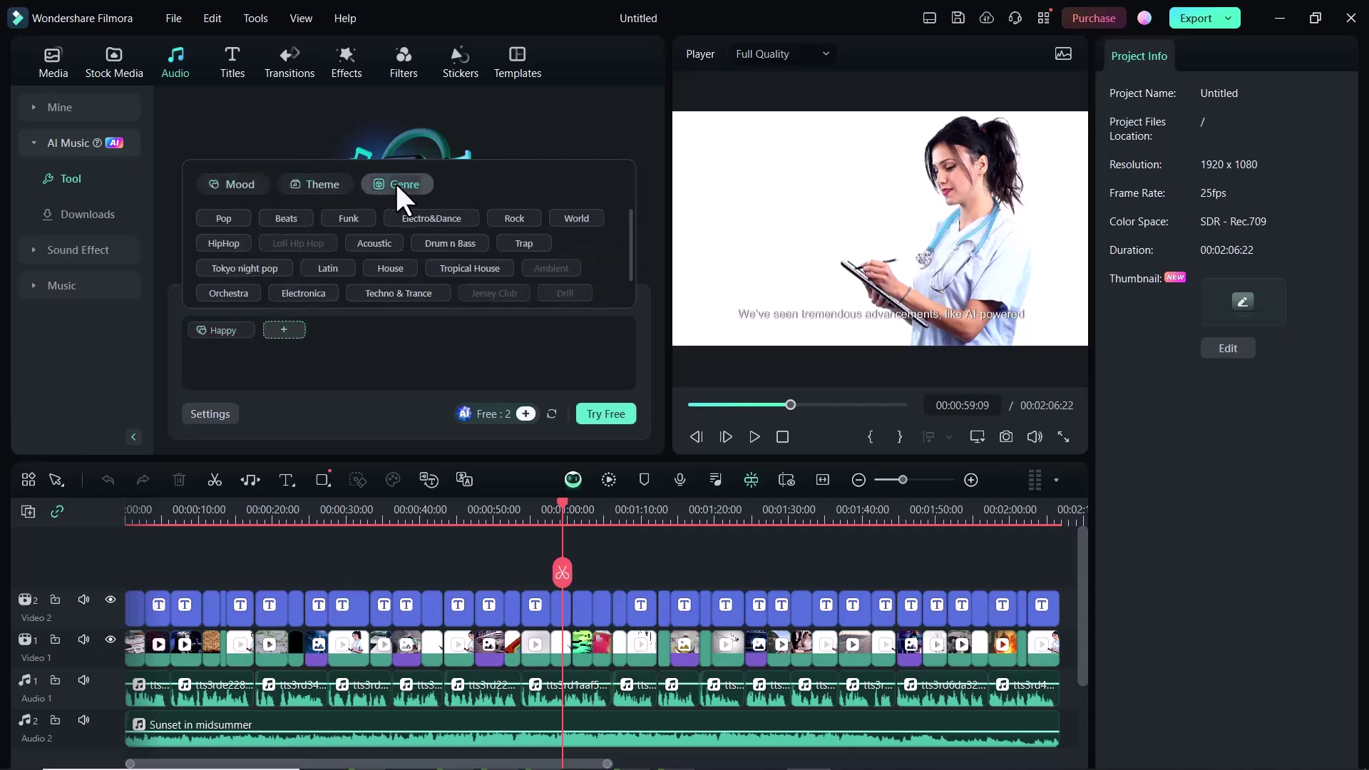
{"action": "left_click", "coordinate": [234, 181]}
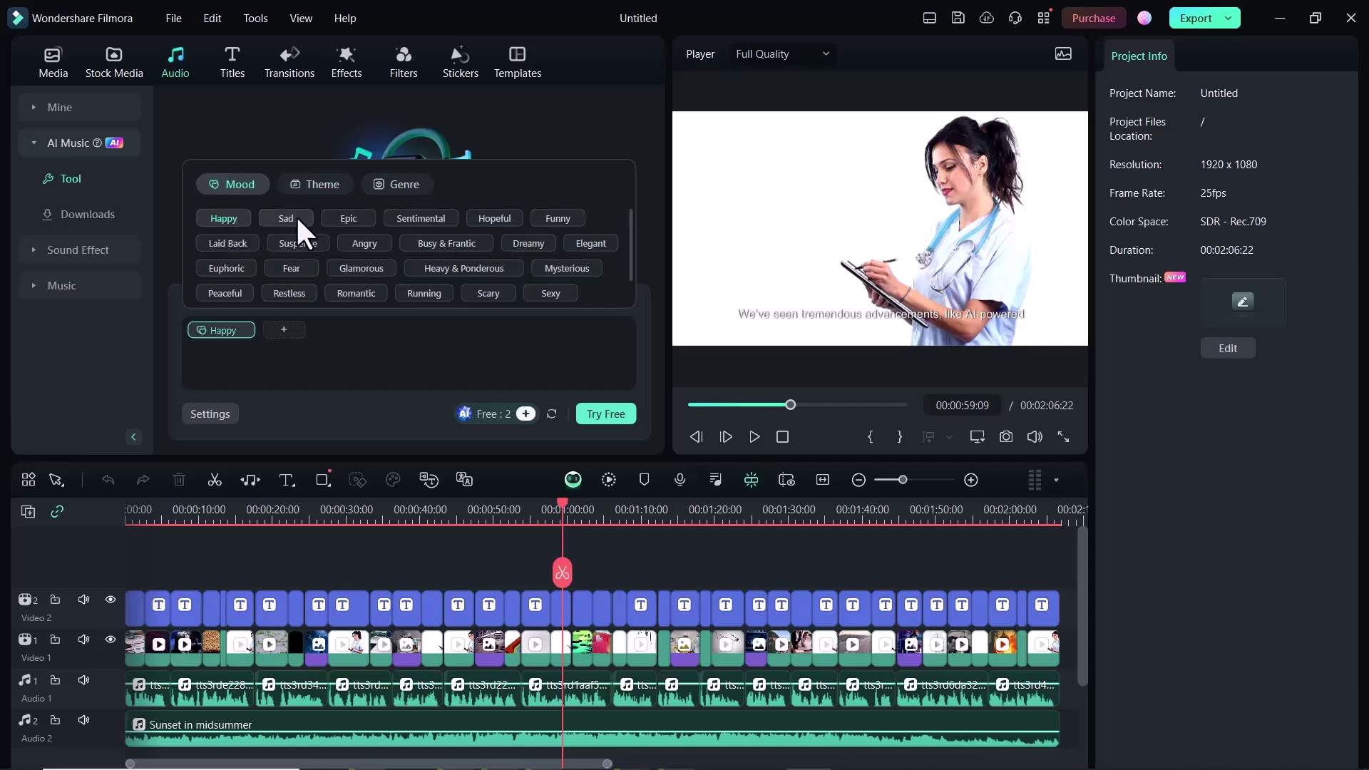
- Pick Happy mood, Cinematic theme and Beats genre, then generate the music
{"action": "left_click", "coordinate": [224, 218]}
{"action": "left_click", "coordinate": [224, 218]}
{"action": "left_click", "coordinate": [310, 185]}
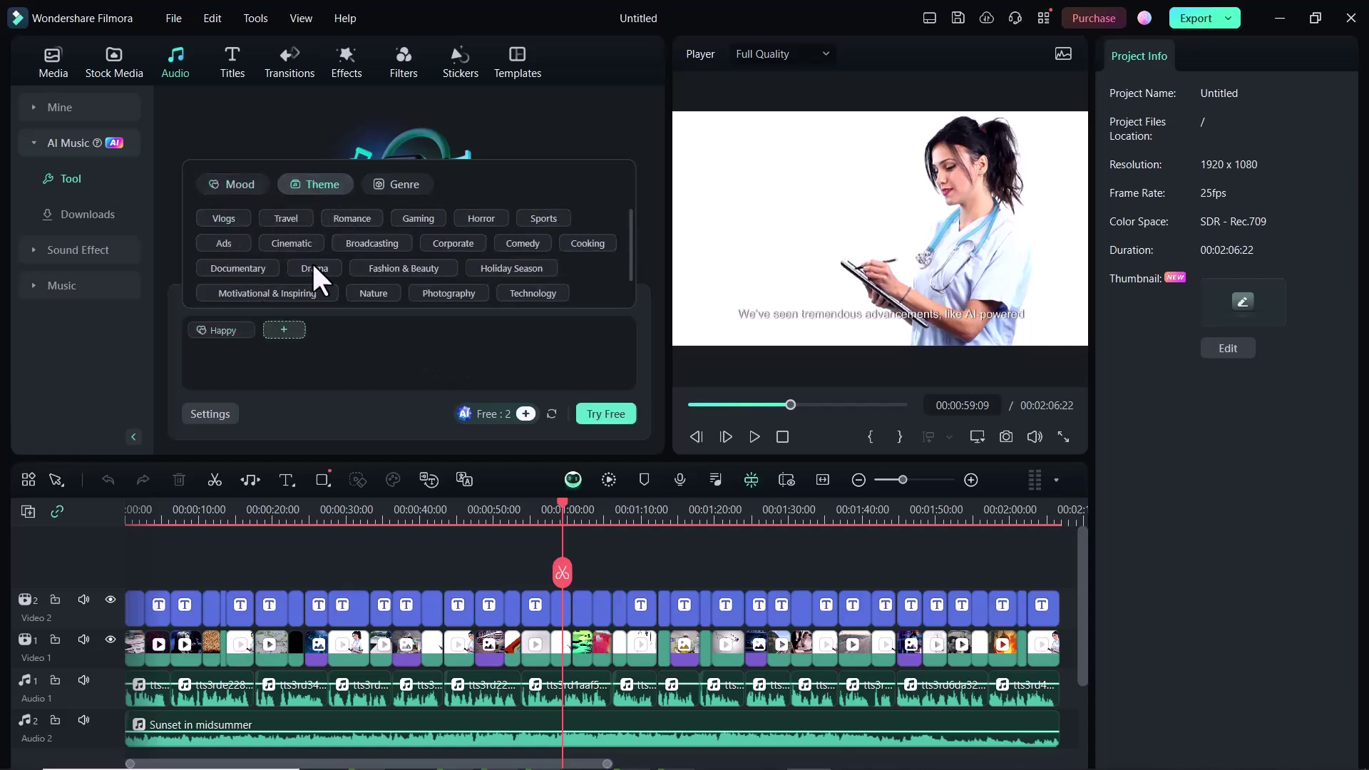
{"action": "left_click", "coordinate": [291, 242]}
{"action": "left_click", "coordinate": [403, 184]}
{"action": "left_click", "coordinate": [286, 218]}
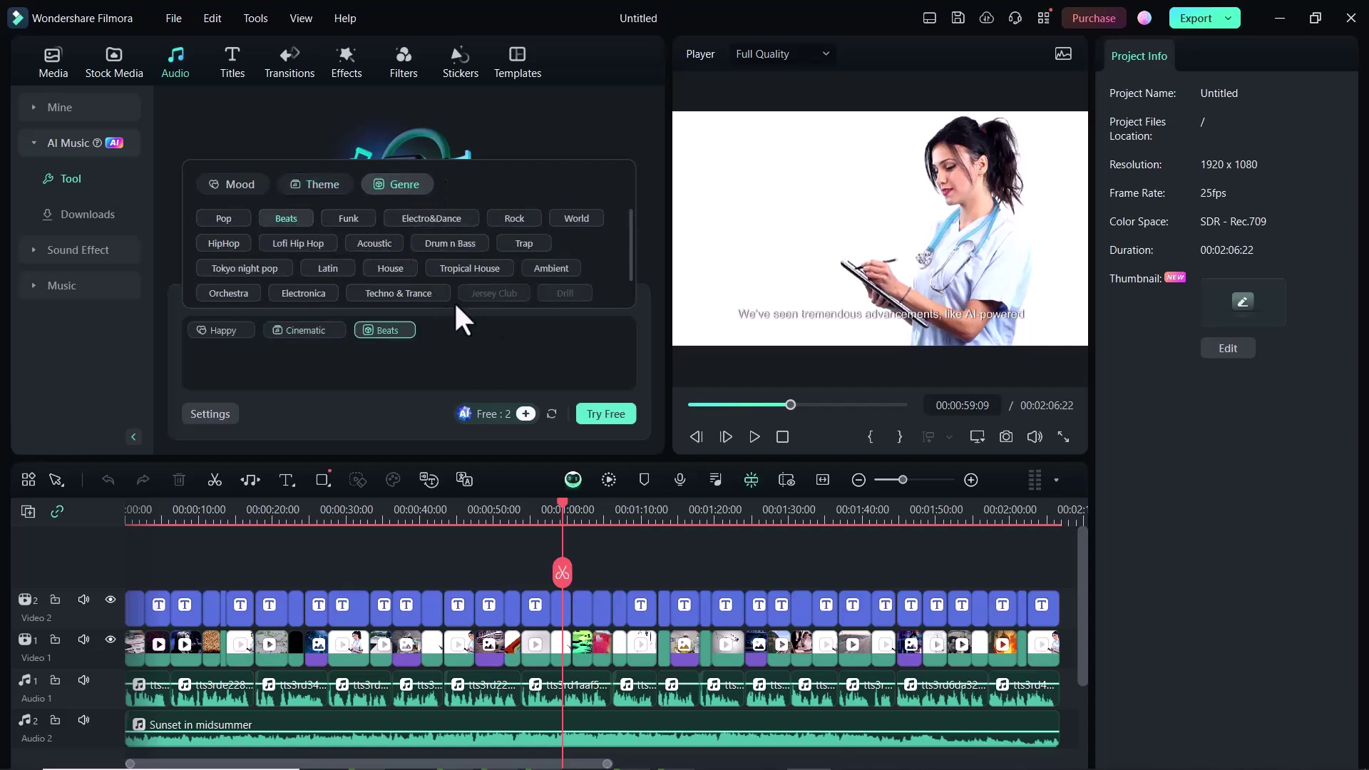
{"action": "left_click", "coordinate": [606, 414]}
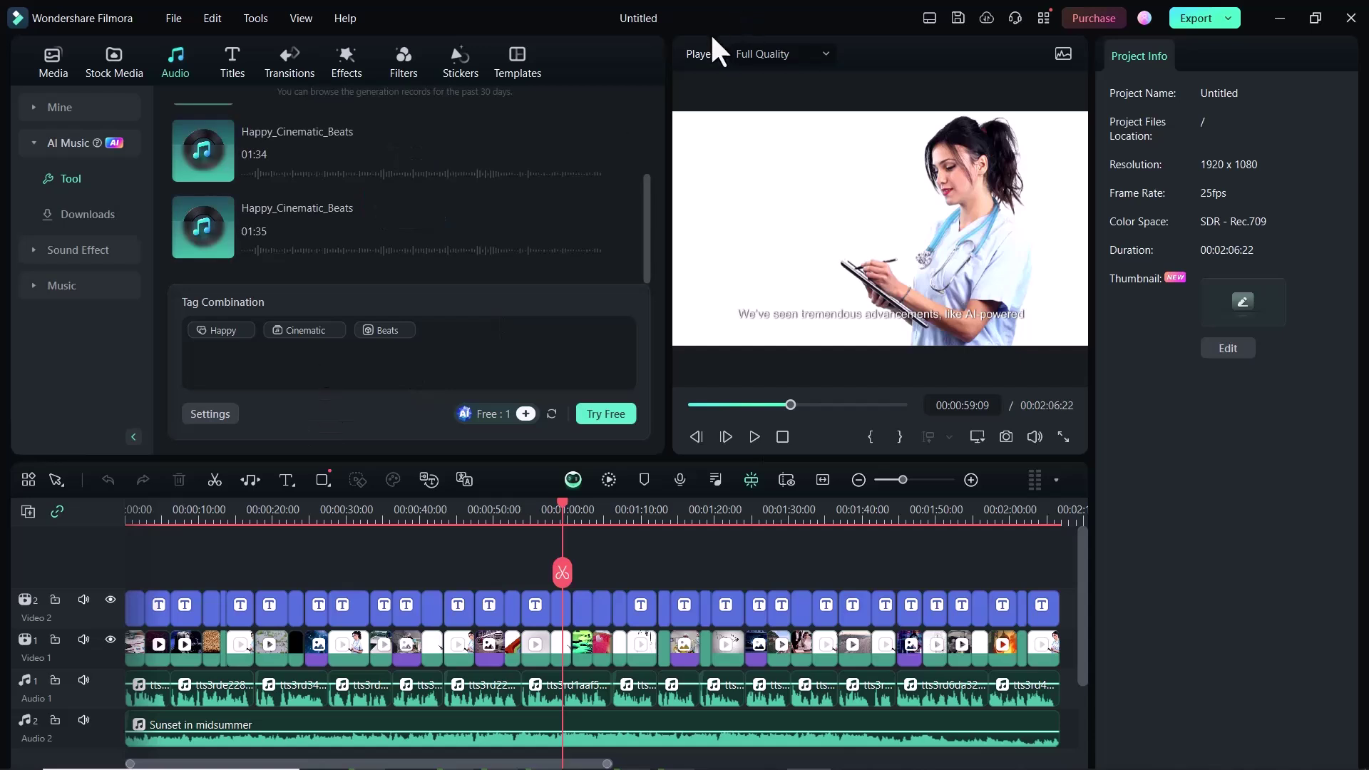
{"action": "scroll", "coordinate": [643, 225], "scroll_direction": "up", "scroll_amount": 1}
- Place the 1:34 Happy_Cinematic_Beats track on a new audio track and lower it to -25.50 dB
{"action": "left_click", "coordinate": [599, 209]}
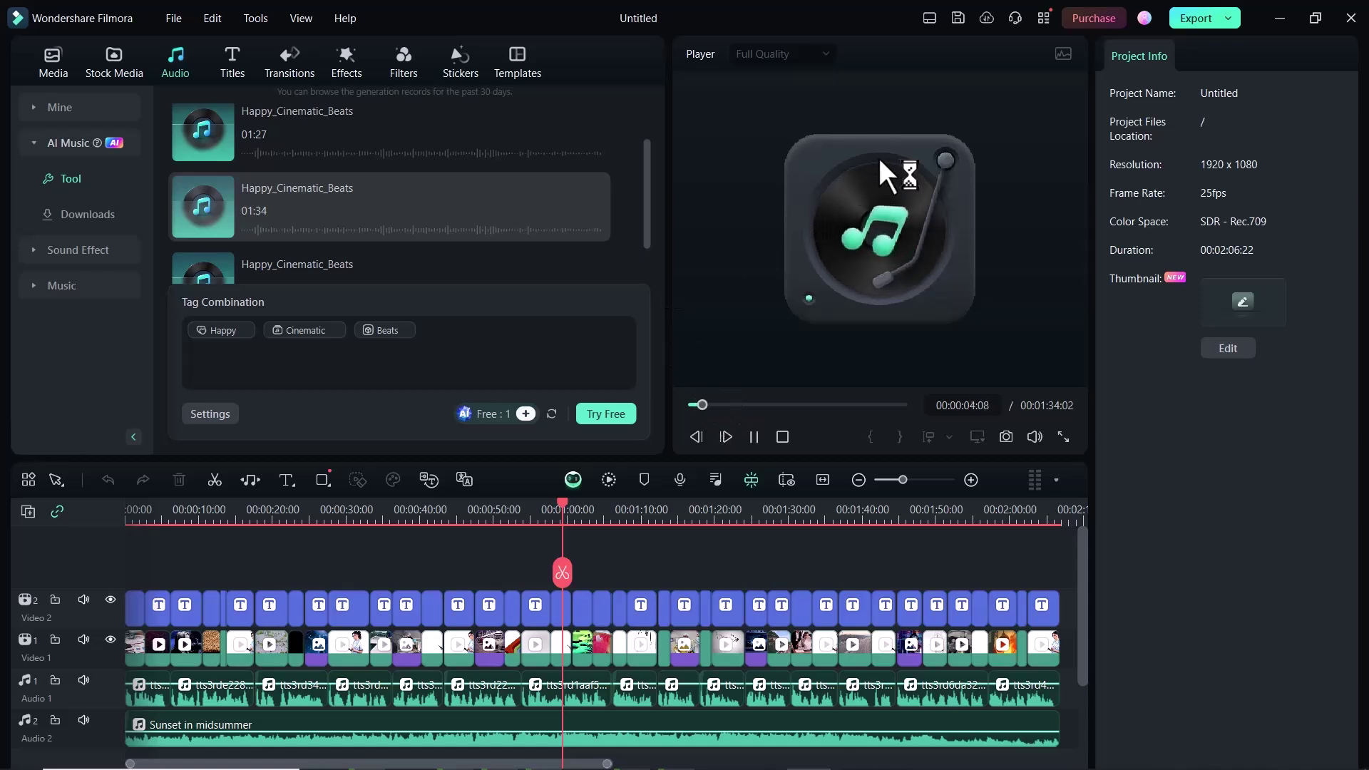
{"action": "left_click", "coordinate": [719, 405]}
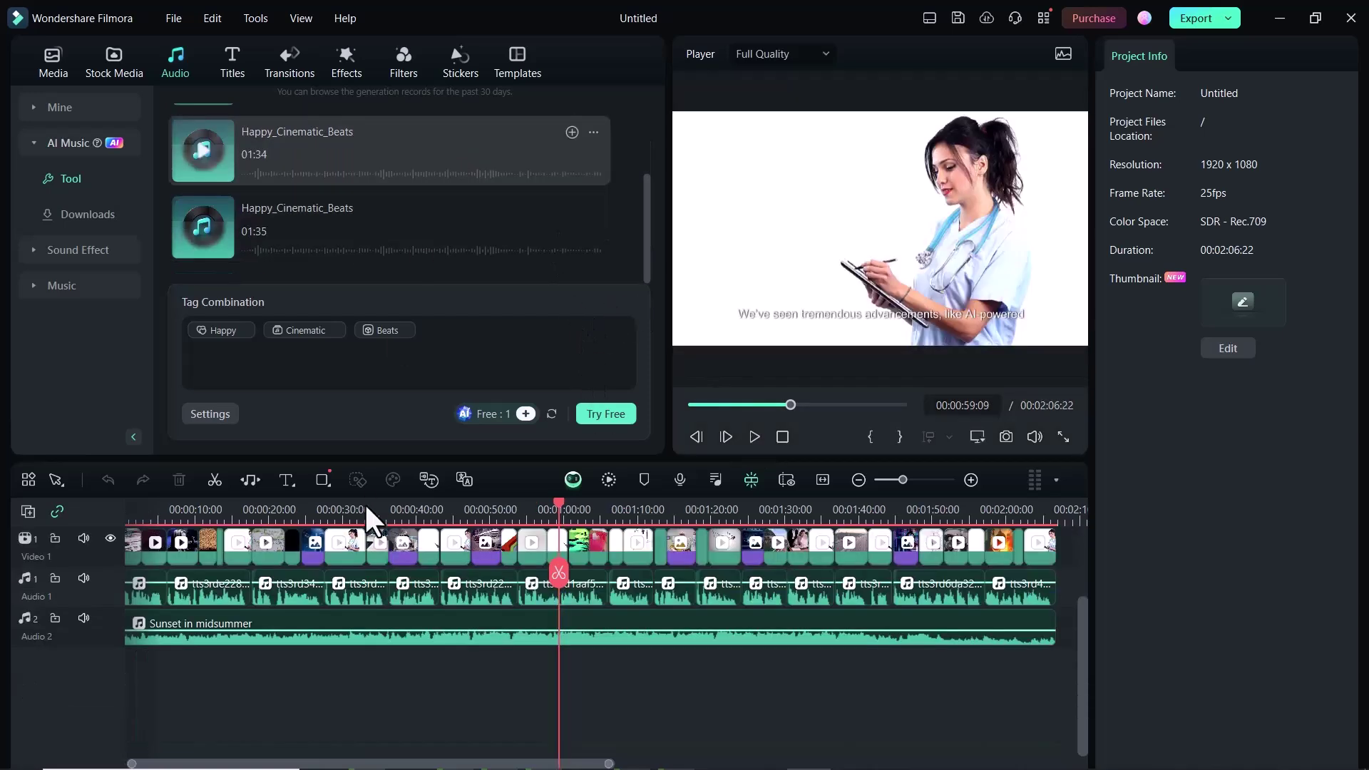
{"action": "left_click_drag", "start_coordinate": [365, 515], "coordinate": [123, 696]}
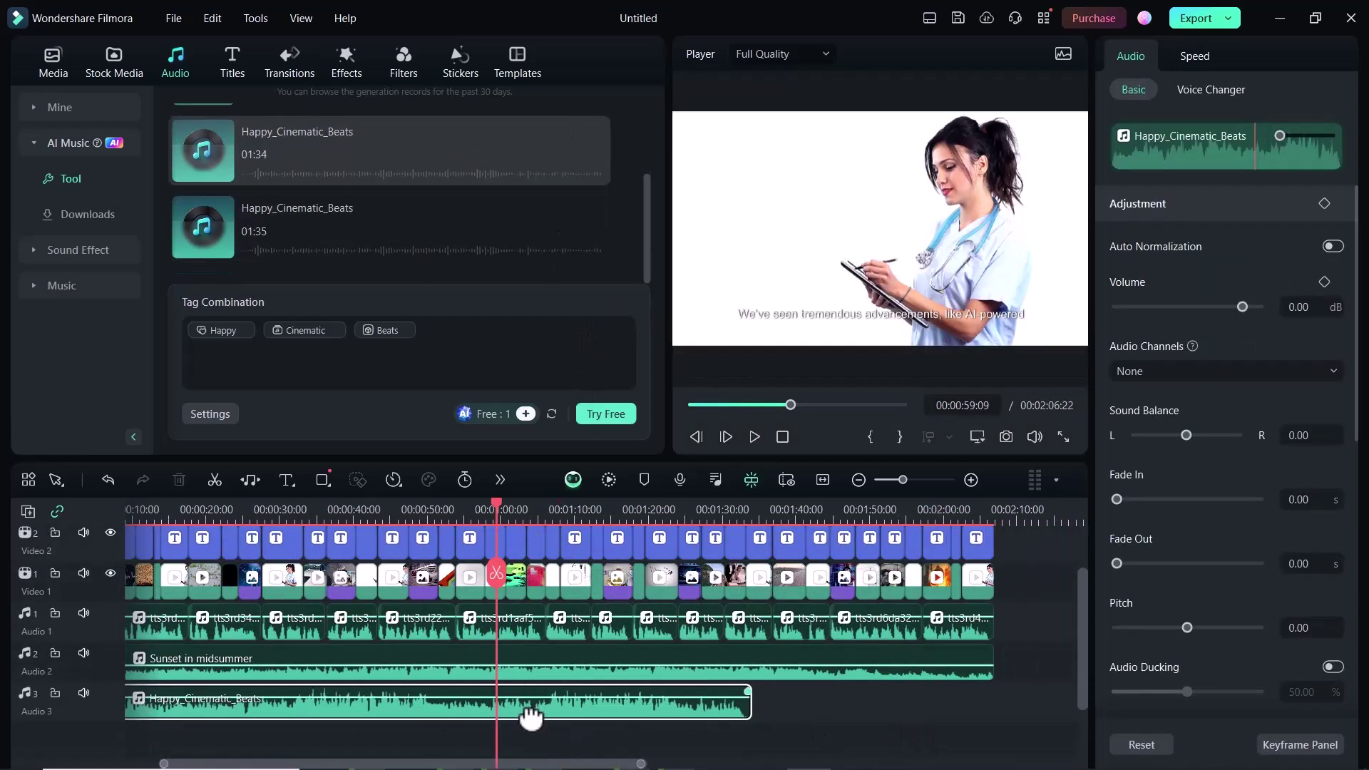
{"action": "left_click_drag", "start_coordinate": [532, 705], "coordinate": [532, 719]}
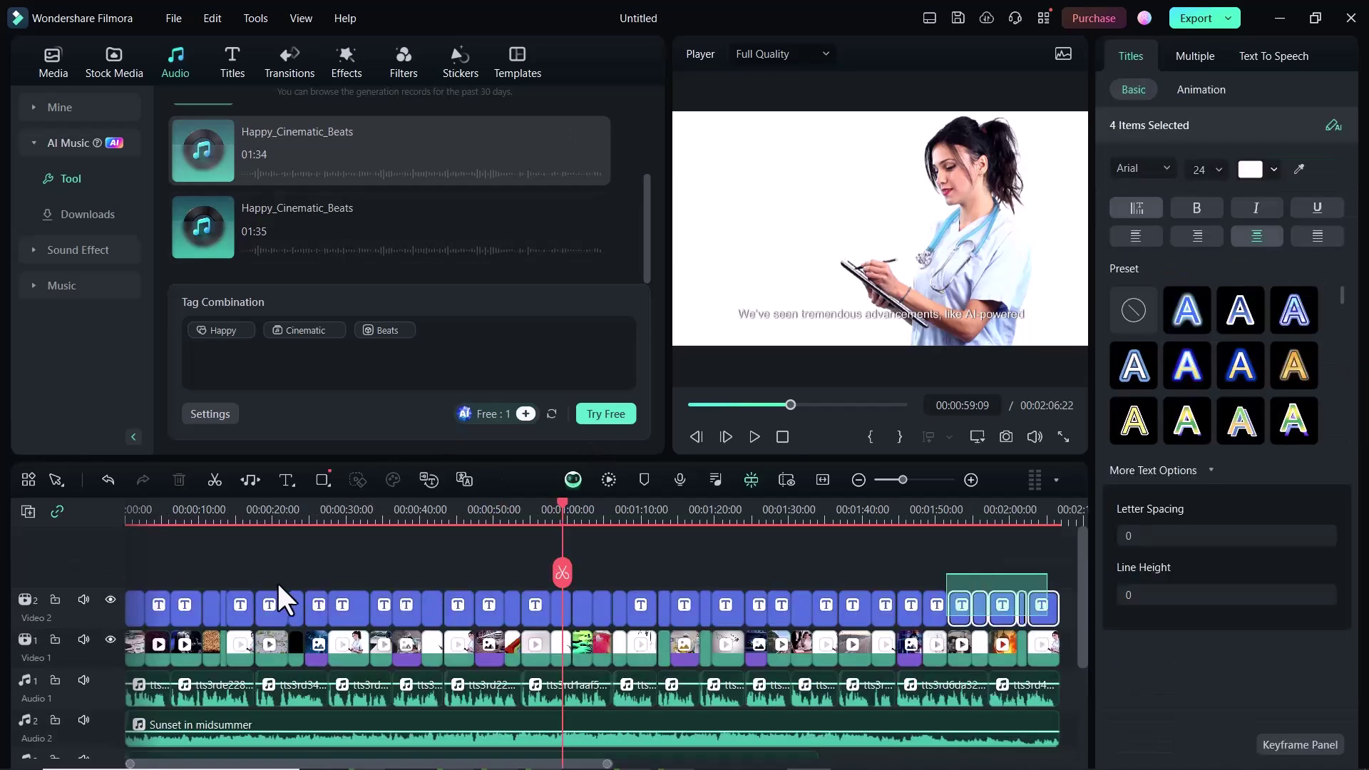
- Select all 39 subtitle clips and keep their font size at 24 under the yellow outlined style
{"action": "left_click", "coordinate": [136, 606], "text": "shift"}
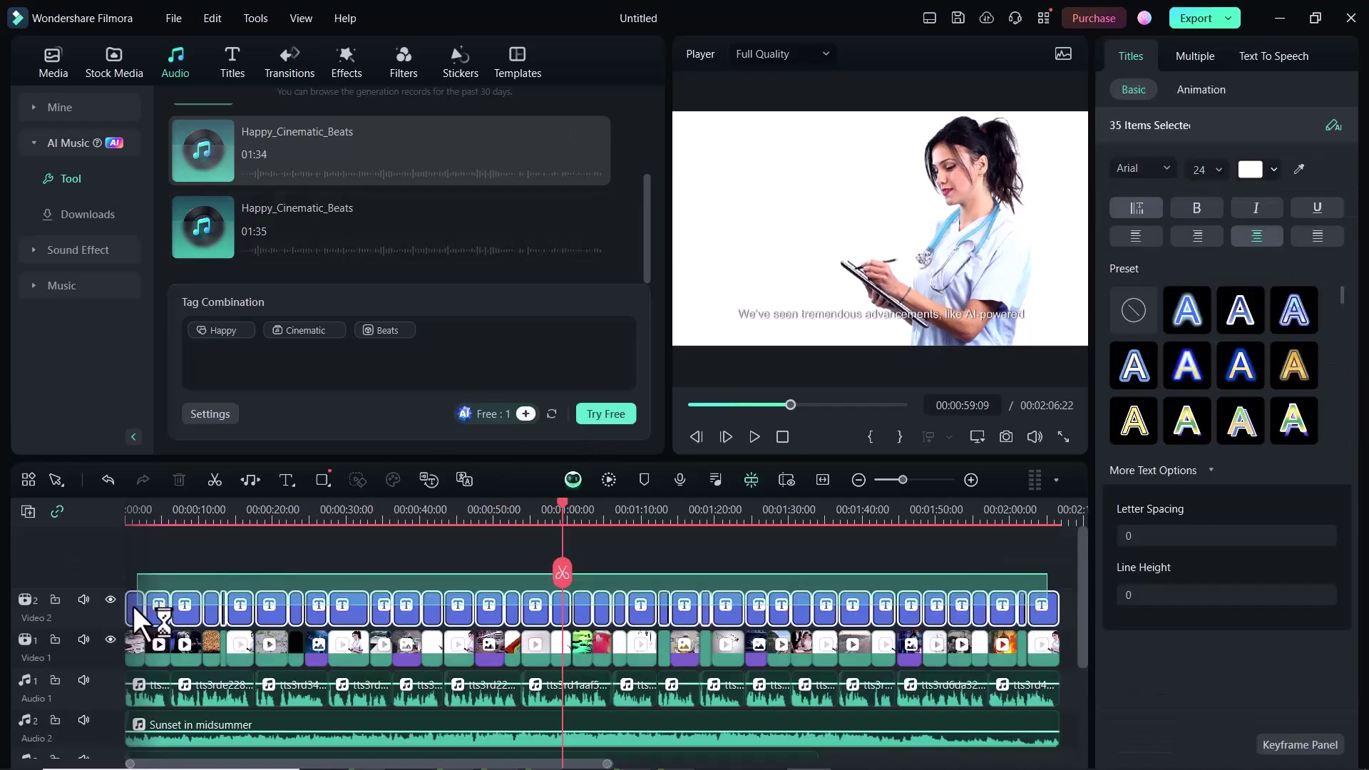
{"action": "left_click", "coordinate": [141, 605], "text": "shift"}
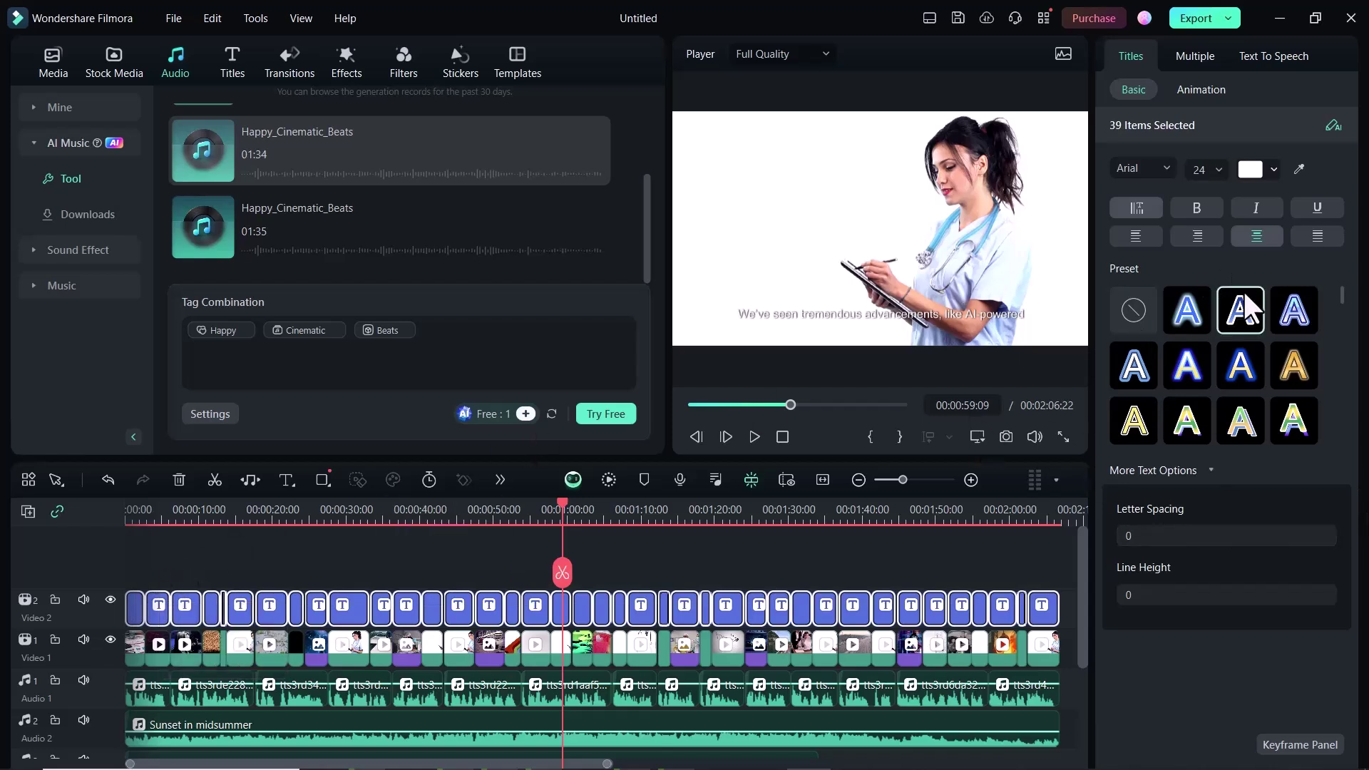
{"action": "scroll", "coordinate": [1208, 356], "scroll_direction": "down", "scroll_amount": 2}
{"action": "scroll", "coordinate": [1207, 357], "scroll_direction": "down", "scroll_amount": 2}
{"action": "scroll", "coordinate": [1203, 390], "scroll_direction": "down", "scroll_amount": 2}
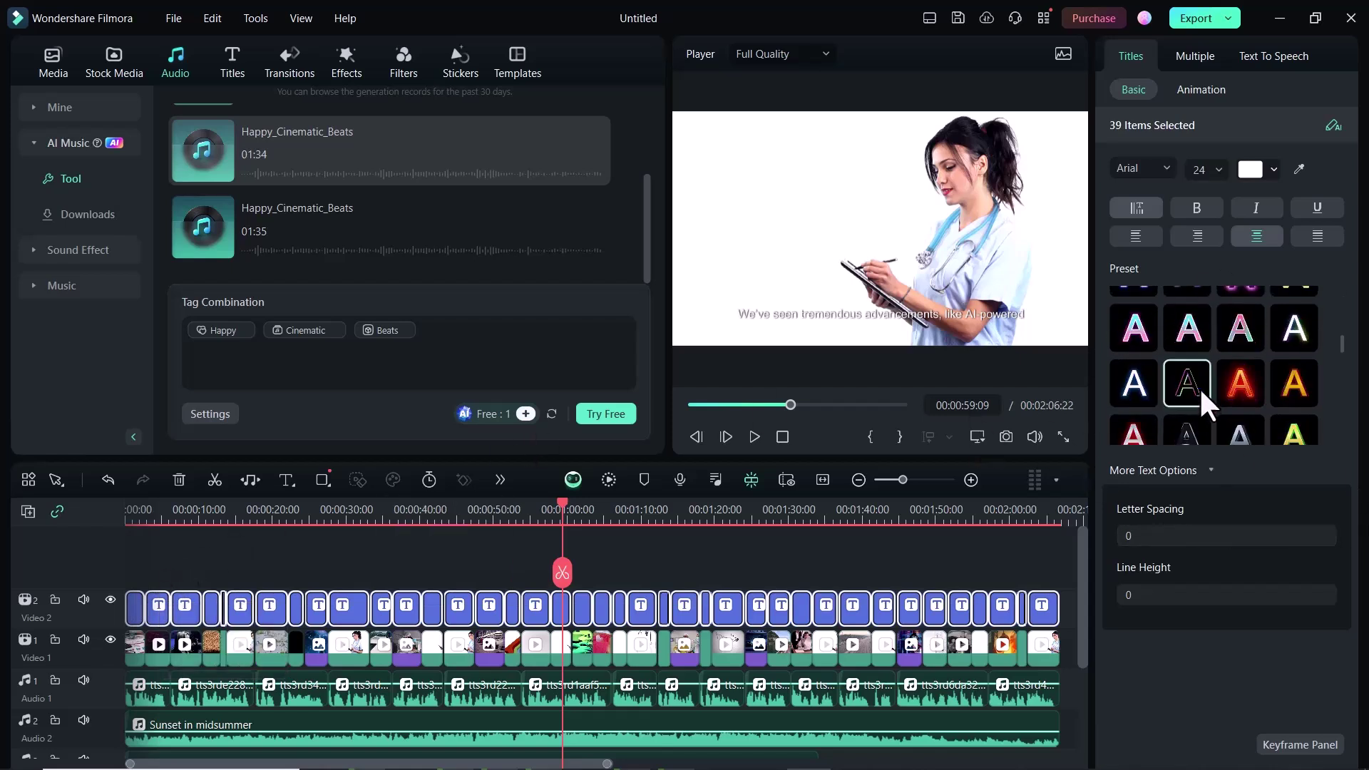
{"action": "scroll", "coordinate": [1200, 385], "scroll_direction": "down", "scroll_amount": 2}
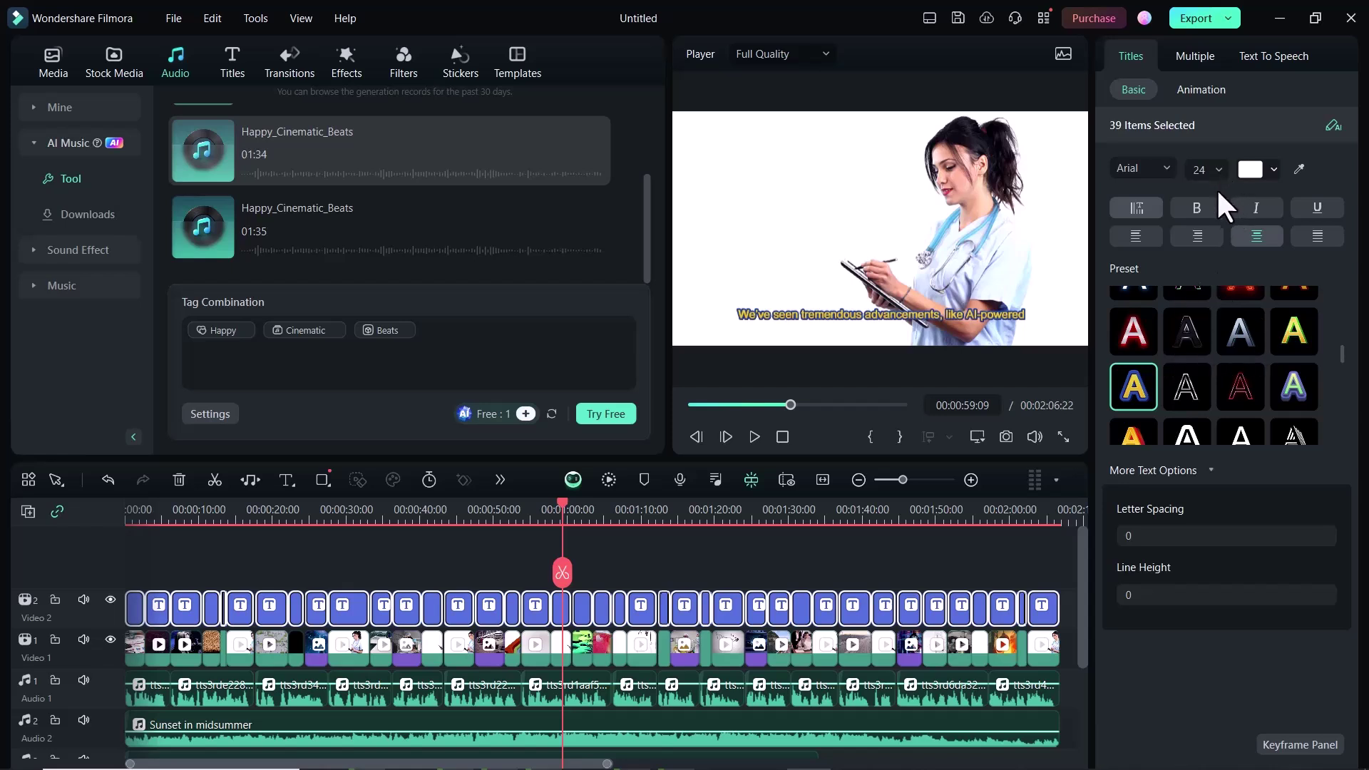
{"action": "left_click", "coordinate": [1220, 168]}
{"action": "left_click", "coordinate": [1199, 310]}
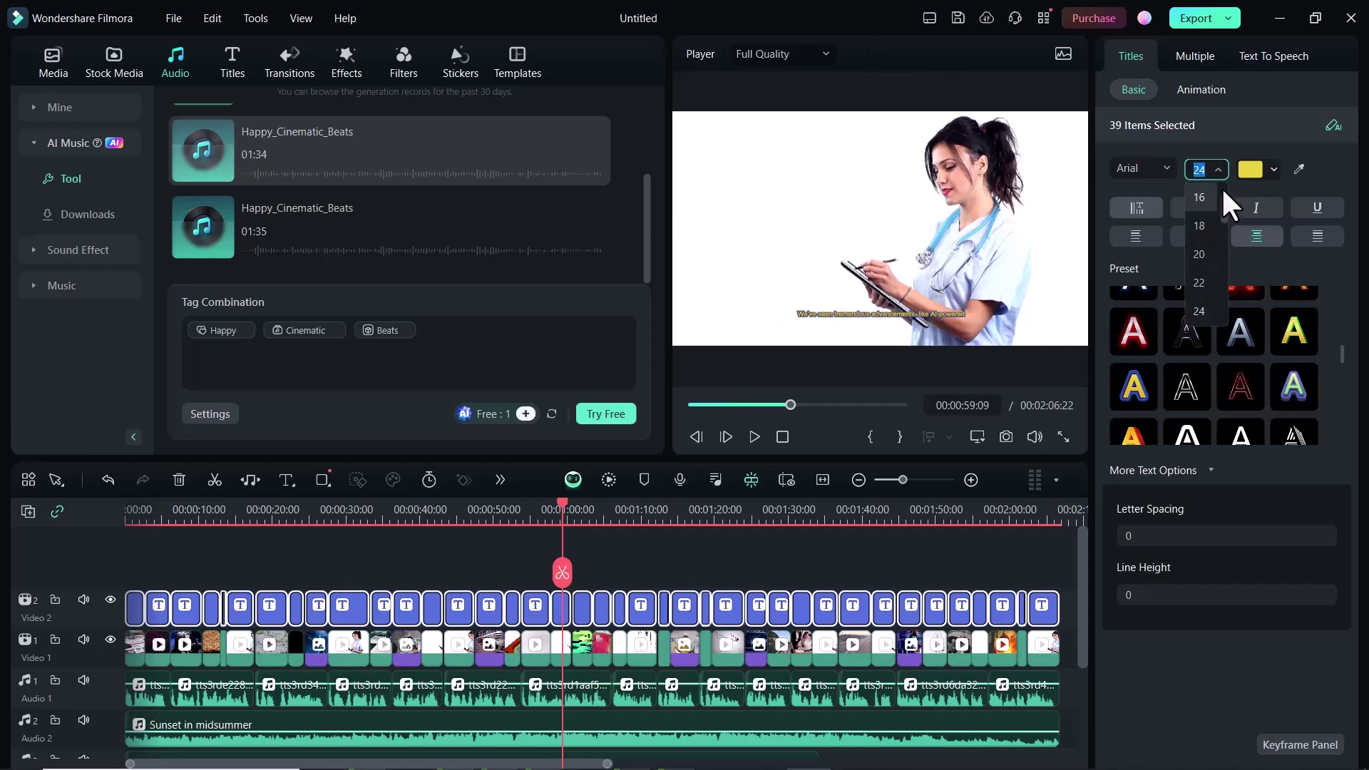
- Browse the captions' In animations without applying one, then show their transform settings
{"action": "left_click", "coordinate": [1200, 90]}
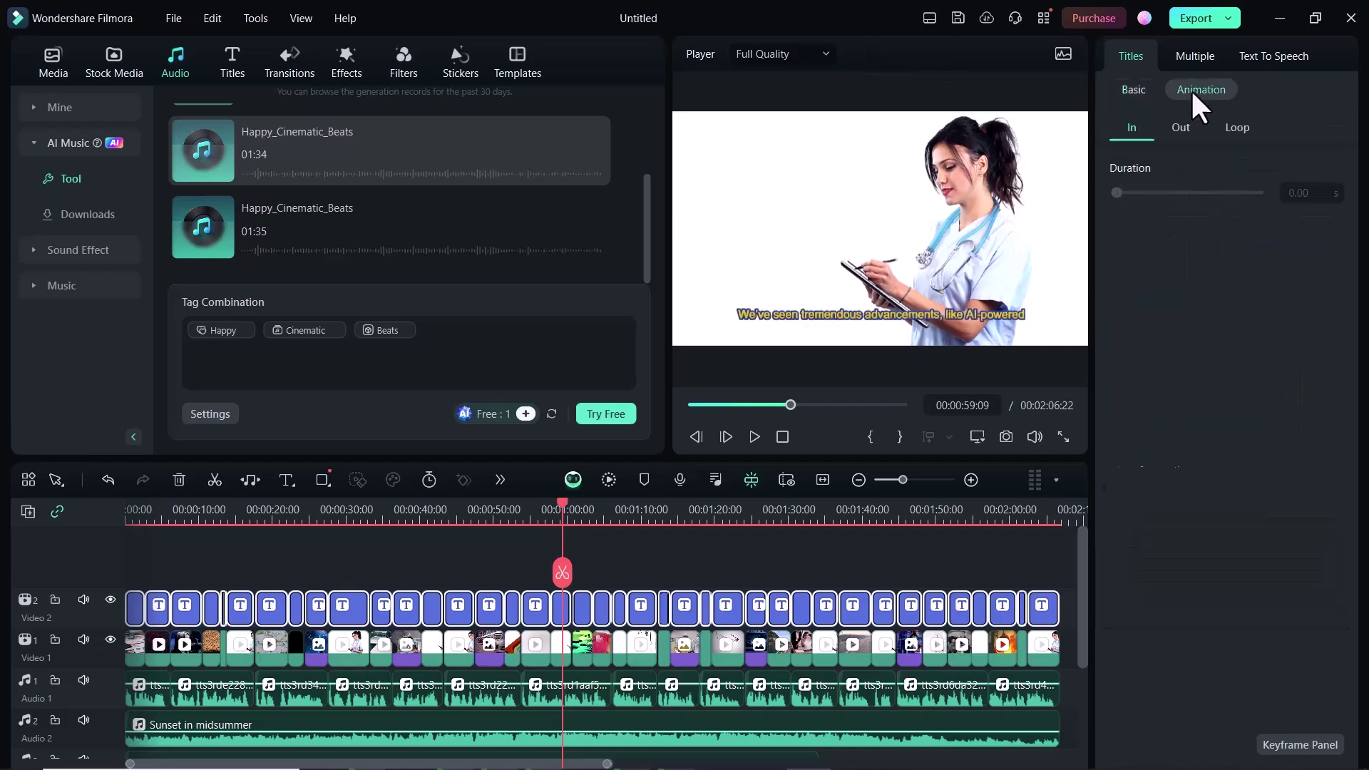
{"action": "scroll", "coordinate": [1338, 276], "scroll_direction": "up", "scroll_amount": 5}
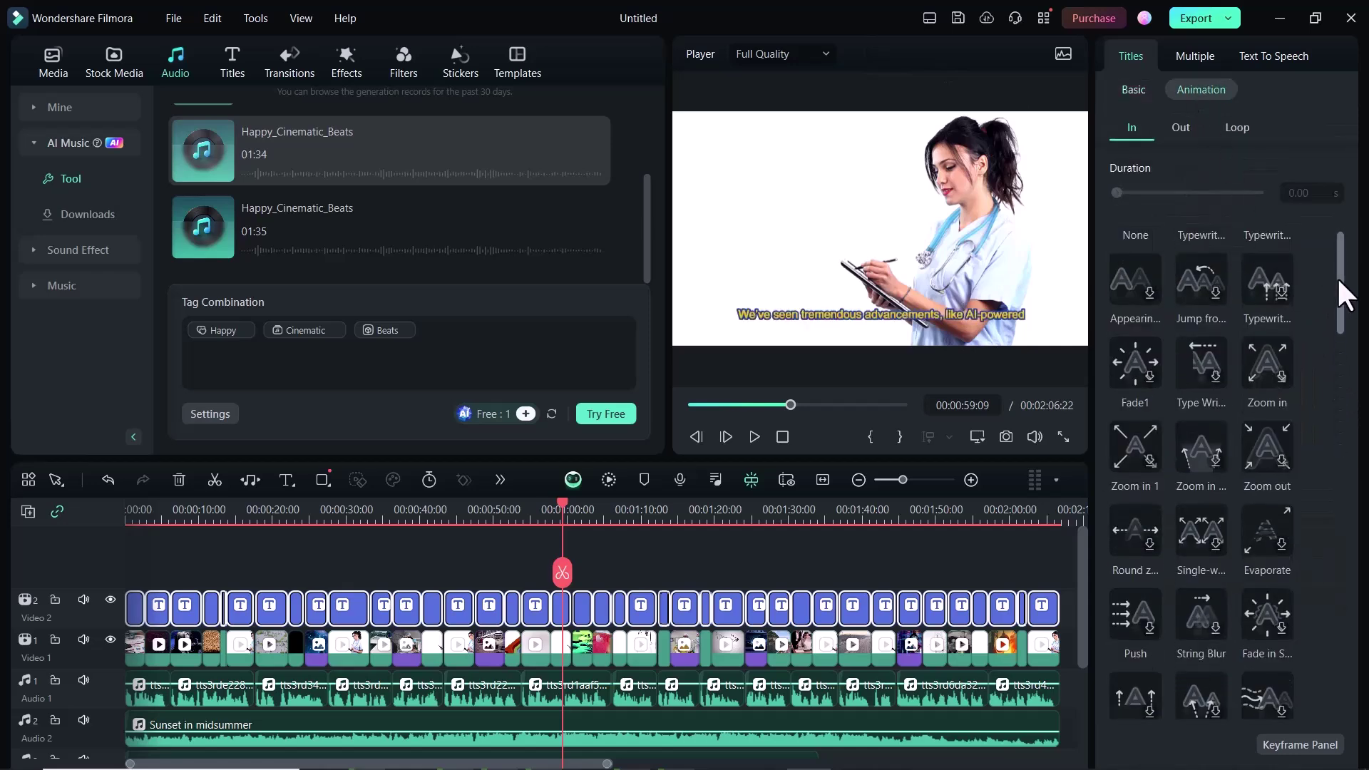
{"action": "scroll", "coordinate": [1337, 321], "scroll_direction": "down", "scroll_amount": 1}
{"action": "left_click_drag", "start_coordinate": [1342, 321], "coordinate": [1332, 439]}
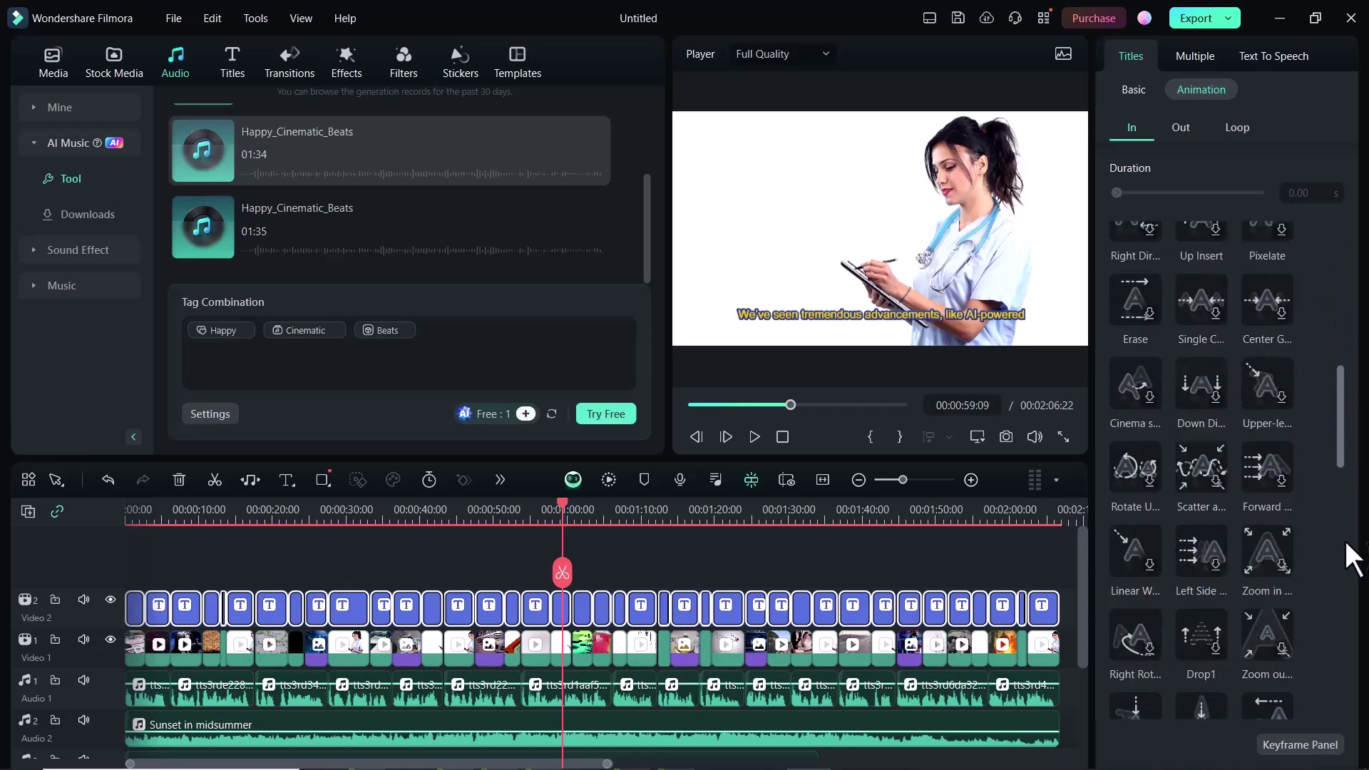
{"action": "scroll", "coordinate": [1323, 375], "scroll_direction": "up", "scroll_amount": 8}
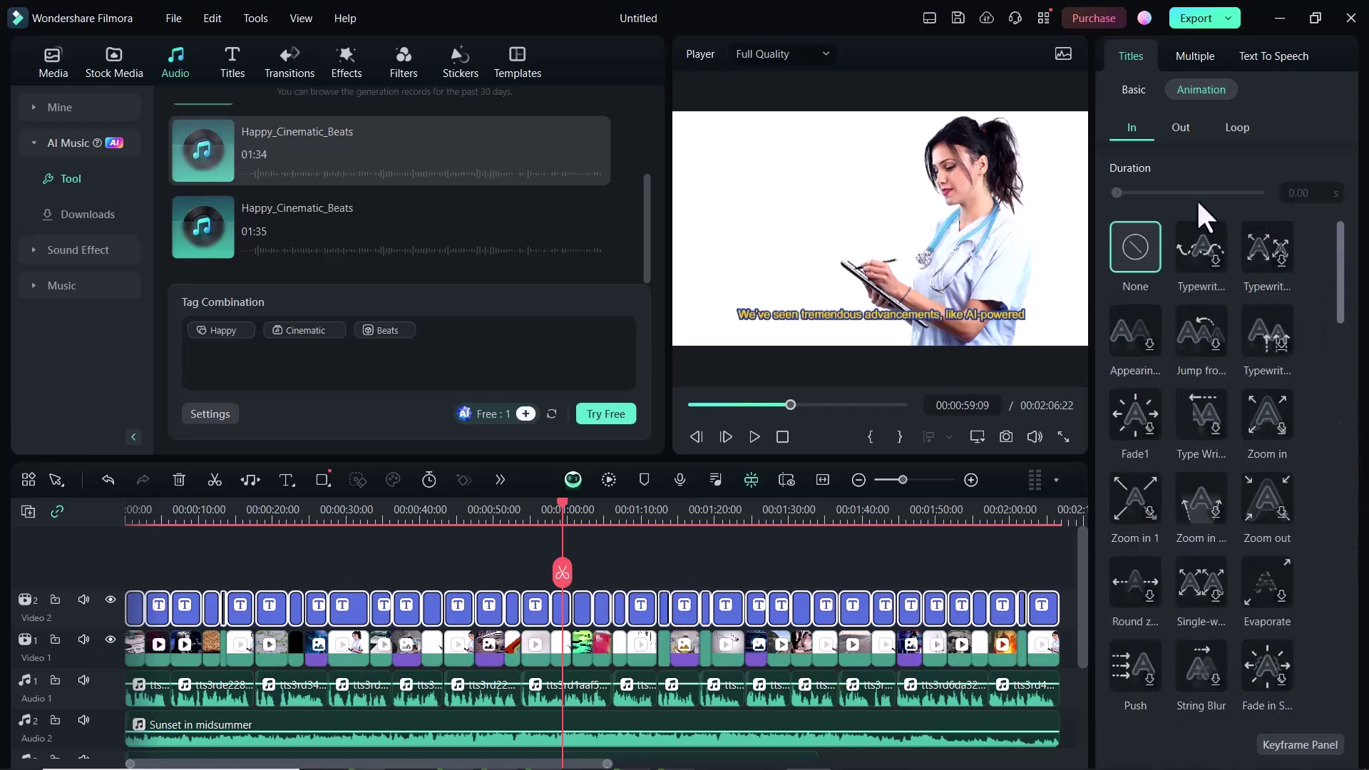
{"action": "left_click", "coordinate": [1195, 56]}
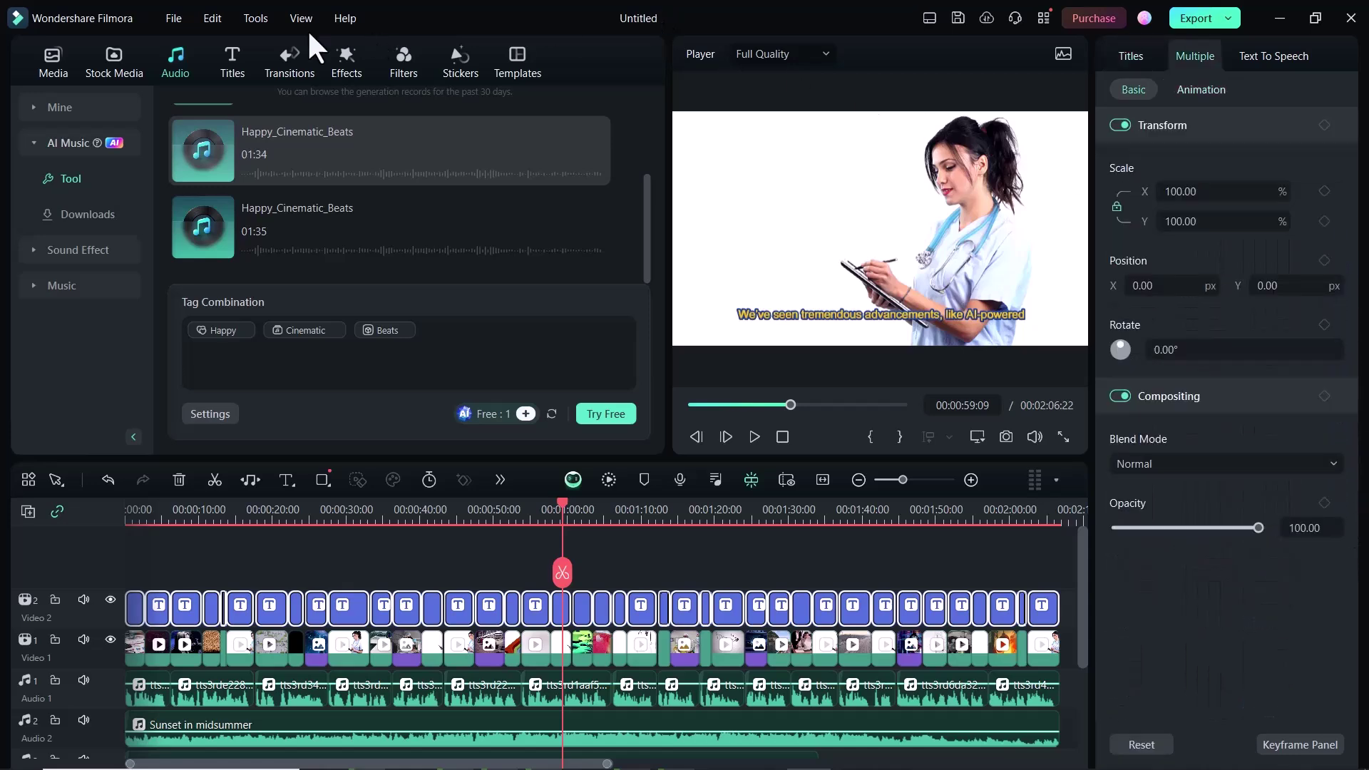
- Show the Trending transitions grid and clear the subtitle clip selection
{"action": "left_click", "coordinate": [289, 62]}
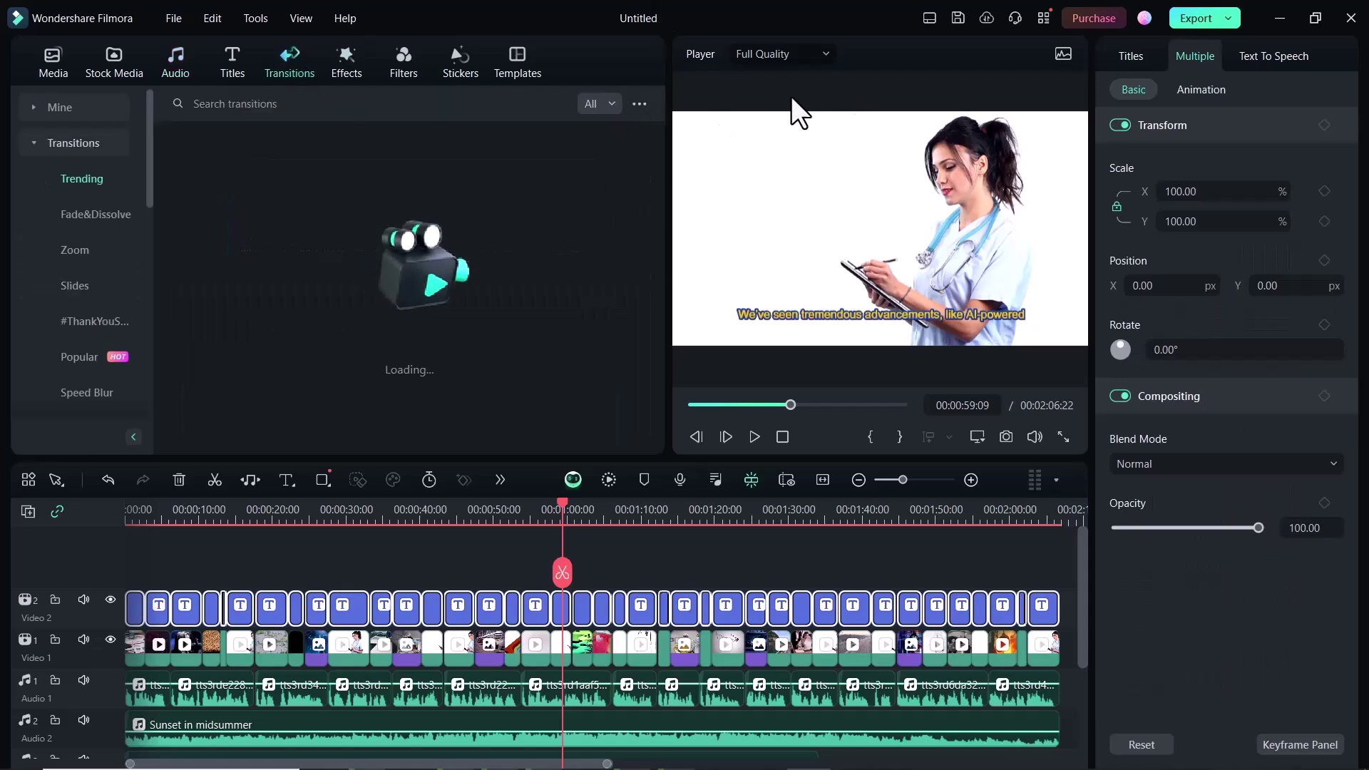
{"action": "left_click", "coordinate": [749, 102]}
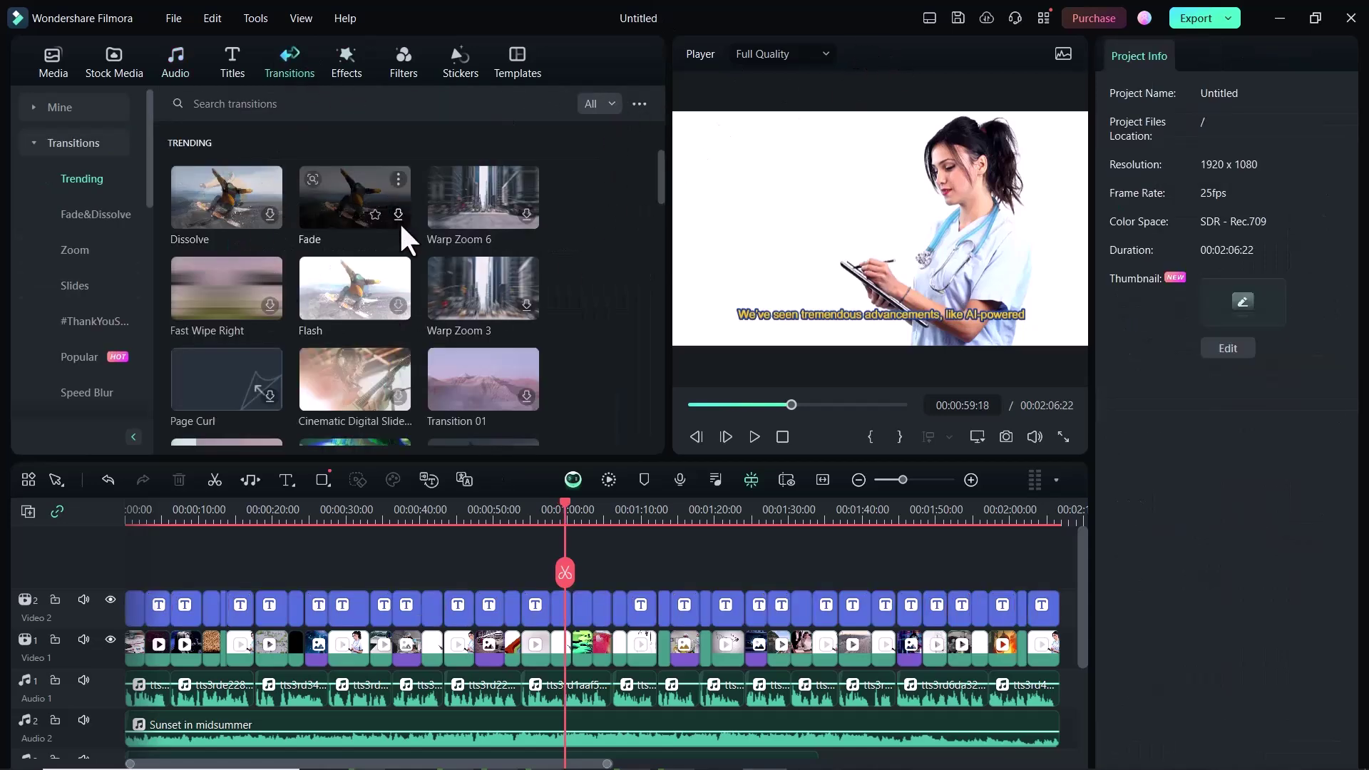
{"action": "scroll", "coordinate": [419, 215], "scroll_direction": "down", "scroll_amount": 3}
{"action": "scroll", "coordinate": [505, 345], "scroll_direction": "up", "scroll_amount": 1}
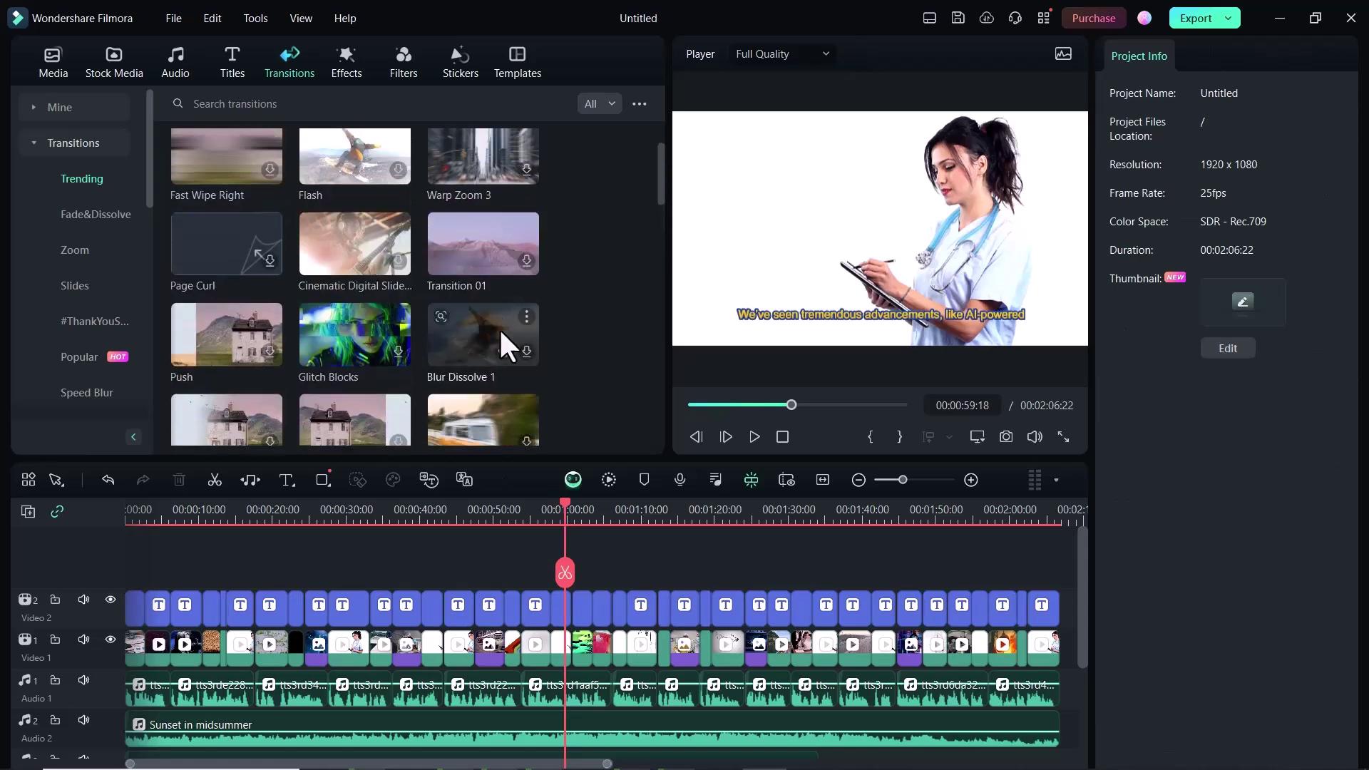
{"action": "mouse_move", "coordinate": [660, 174]}
{"action": "left_mouse_down"}
{"action": "mouse_move", "coordinate": [649, 420]}
{"action": "mouse_move", "coordinate": [637, 237]}
{"action": "left_mouse_up"}
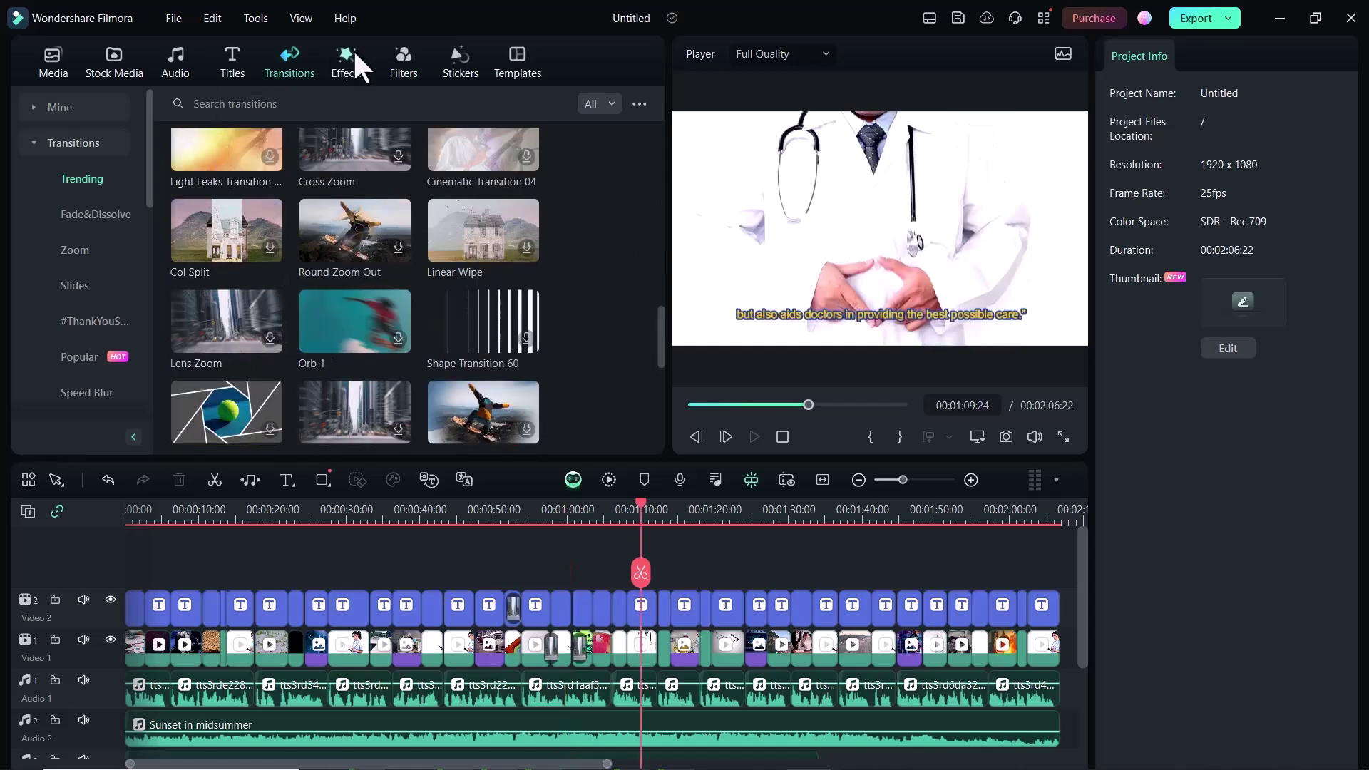
- Browse the Trending title templates in the Titles library
{"action": "left_click", "coordinate": [233, 62]}
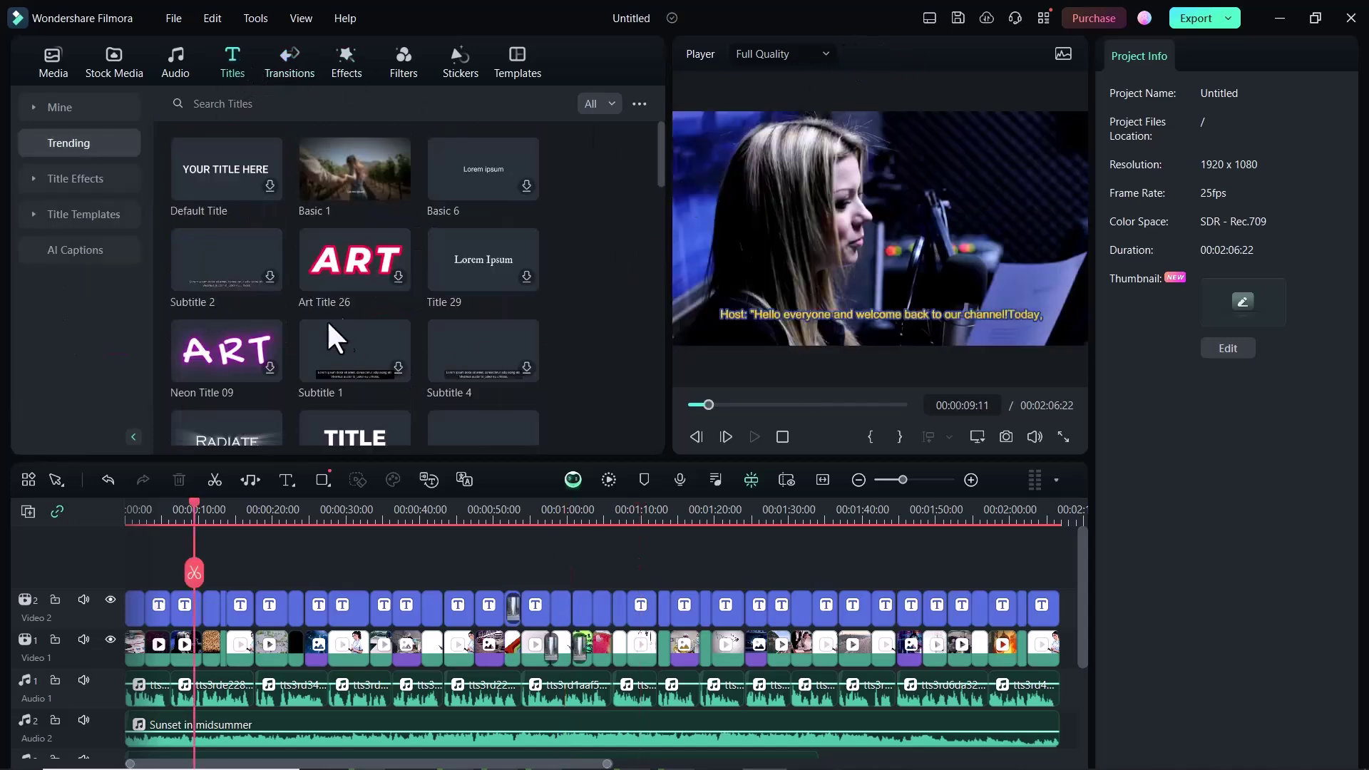
{"action": "scroll", "coordinate": [343, 278], "scroll_direction": "down", "scroll_amount": 2}
{"action": "scroll", "coordinate": [344, 246], "scroll_direction": "down", "scroll_amount": 2}
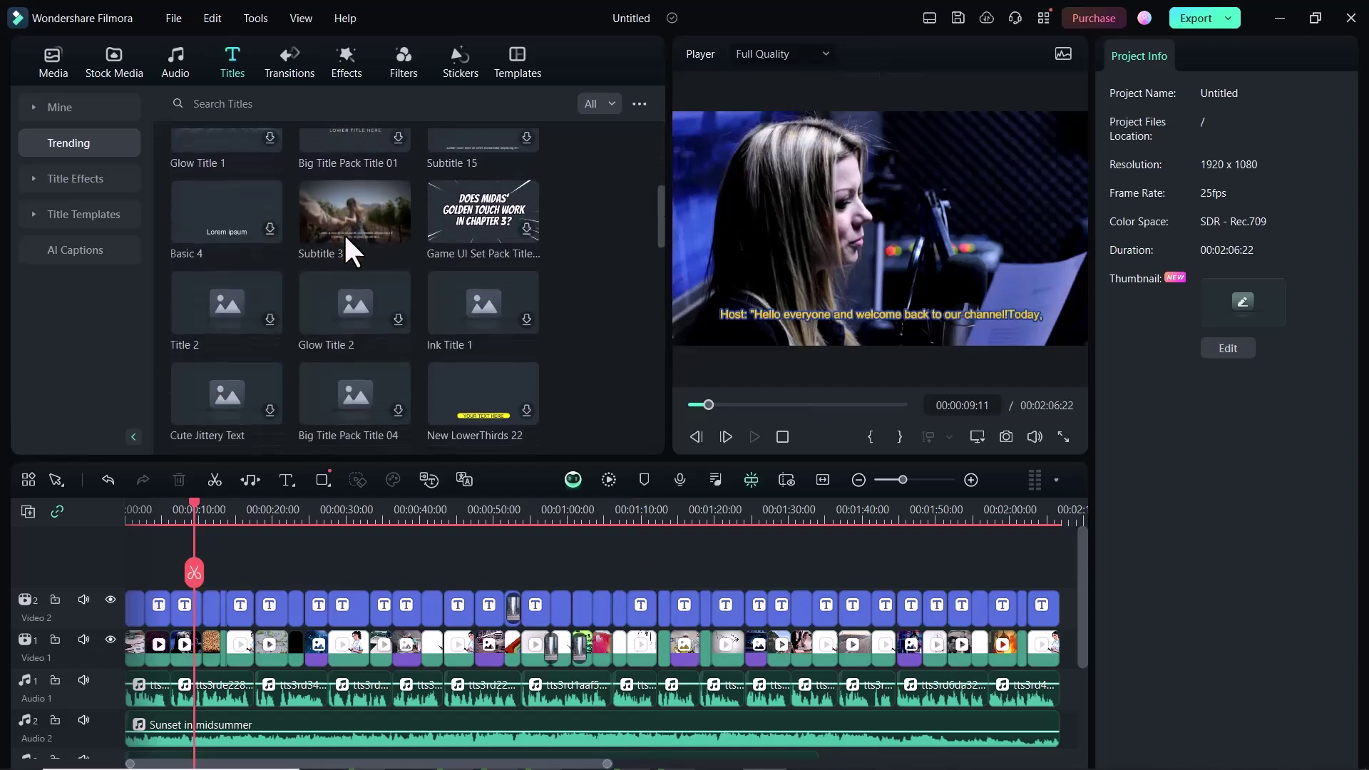
{"action": "scroll", "coordinate": [343, 246], "scroll_direction": "up", "scroll_amount": 1}
{"action": "scroll", "coordinate": [344, 246], "scroll_direction": "up", "scroll_amount": 3}
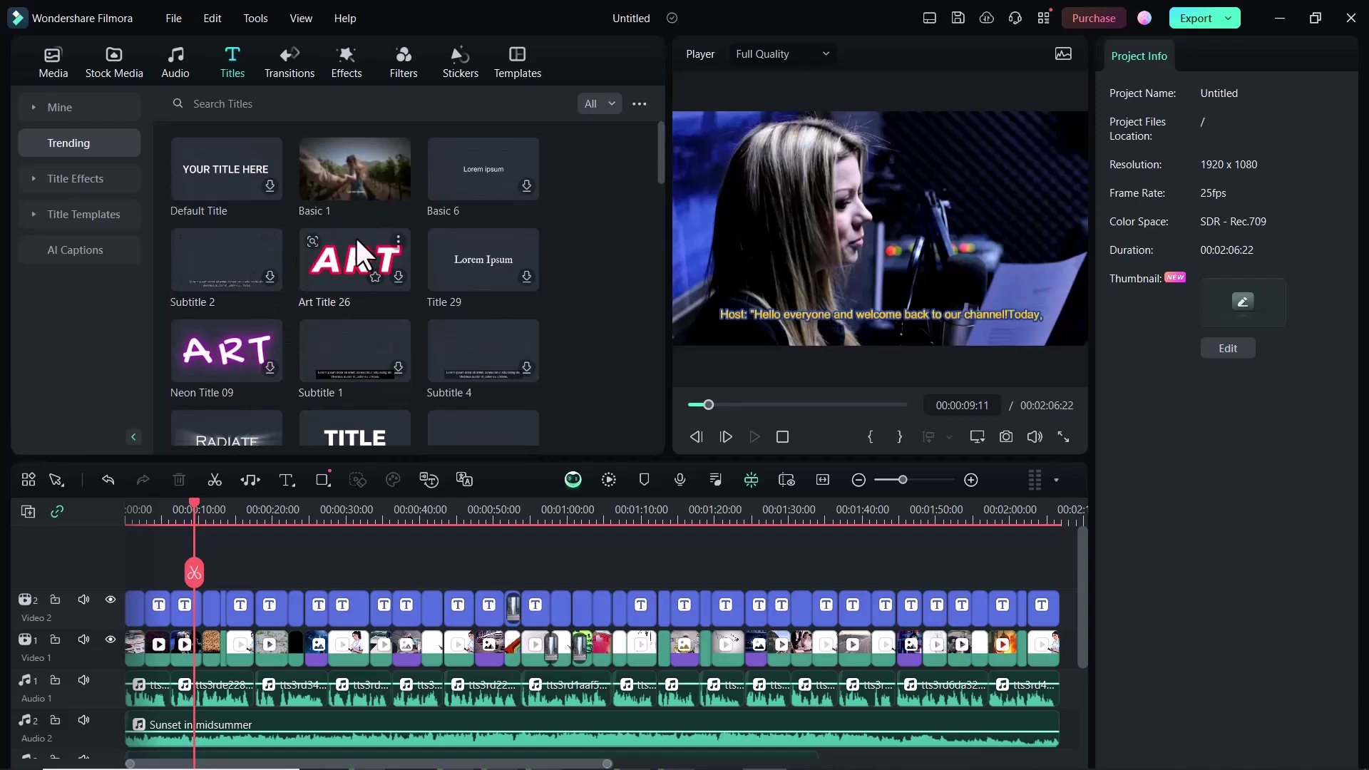
- Browse the Trending video effects in the Effects library
{"action": "left_click", "coordinate": [348, 62]}
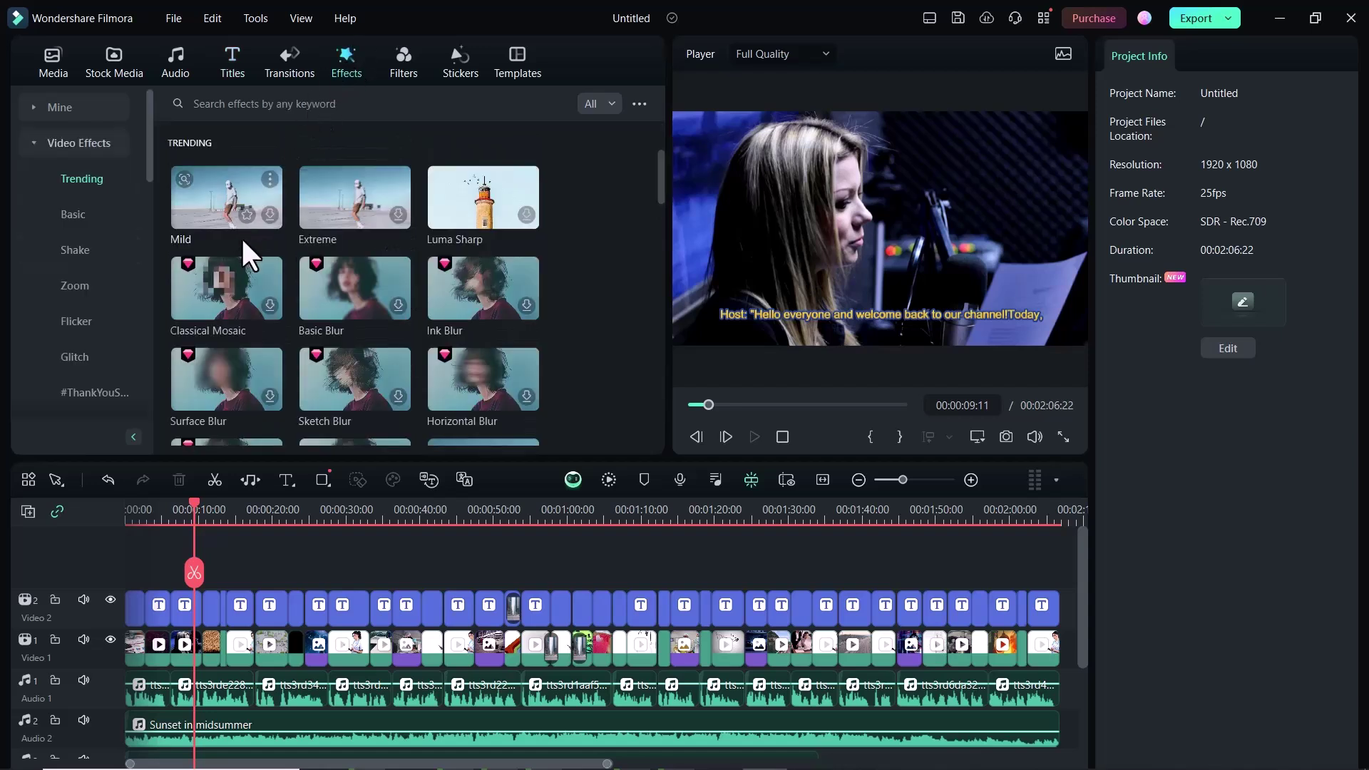
{"action": "scroll", "coordinate": [263, 291], "scroll_direction": "down", "scroll_amount": 1}
{"action": "scroll", "coordinate": [262, 295], "scroll_direction": "down", "scroll_amount": 2}
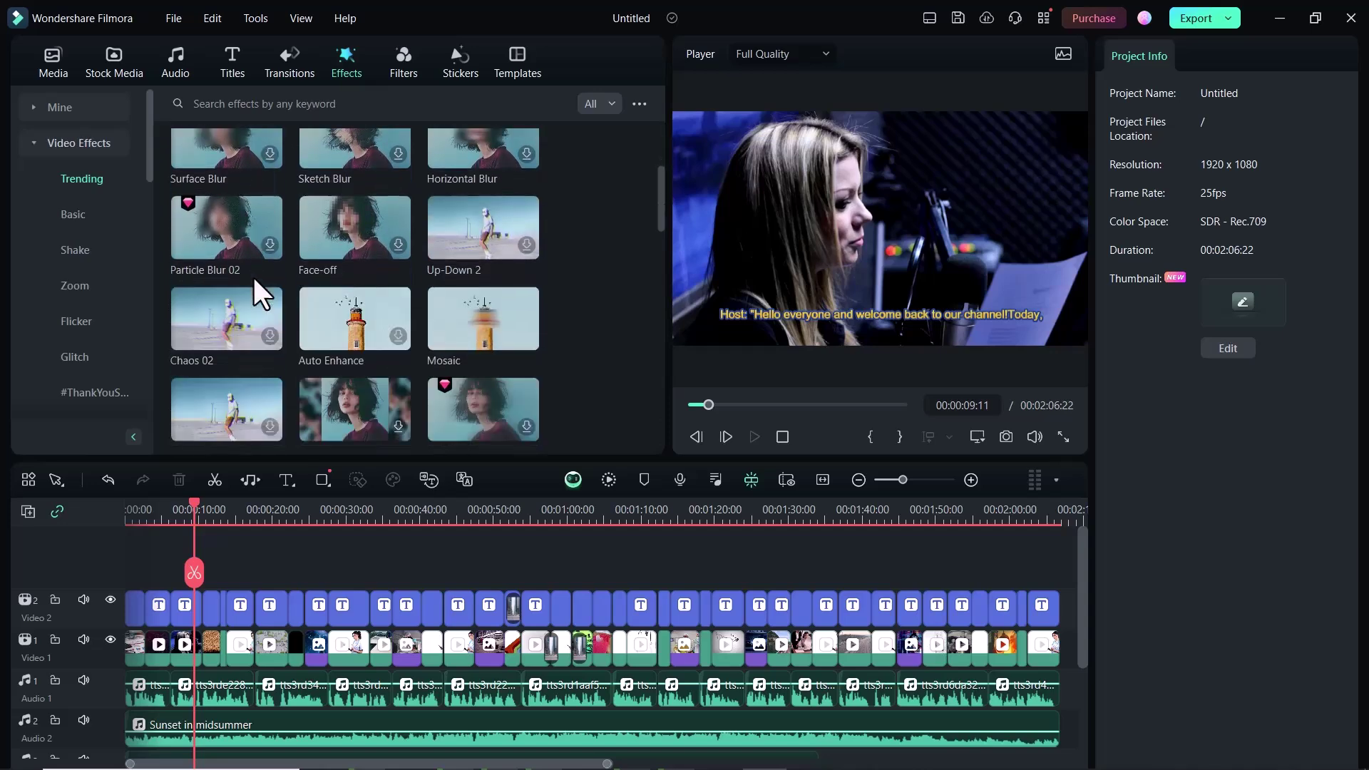
{"action": "scroll", "coordinate": [254, 277], "scroll_direction": "up", "scroll_amount": 4}
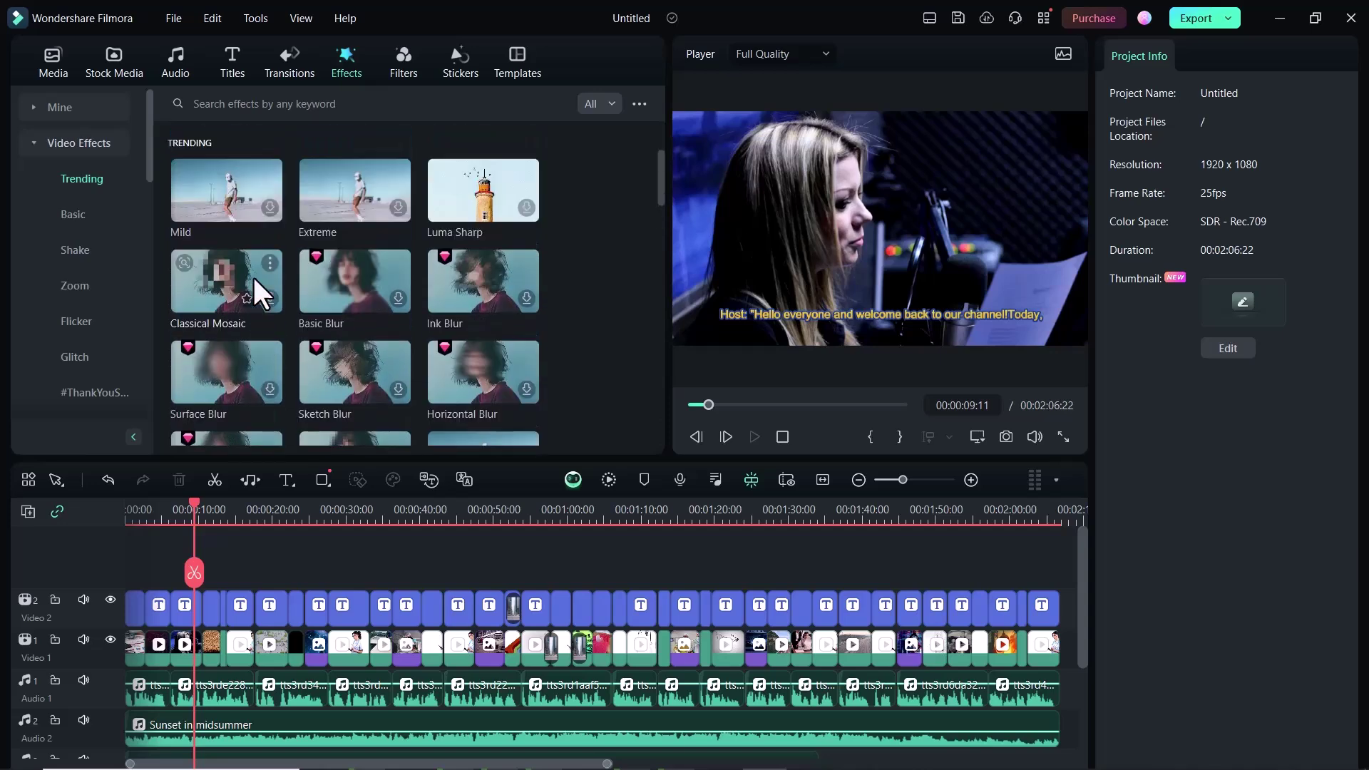
{"action": "scroll", "coordinate": [252, 275], "scroll_direction": "down", "scroll_amount": 3}
{"action": "scroll", "coordinate": [252, 275], "scroll_direction": "down", "scroll_amount": 3}
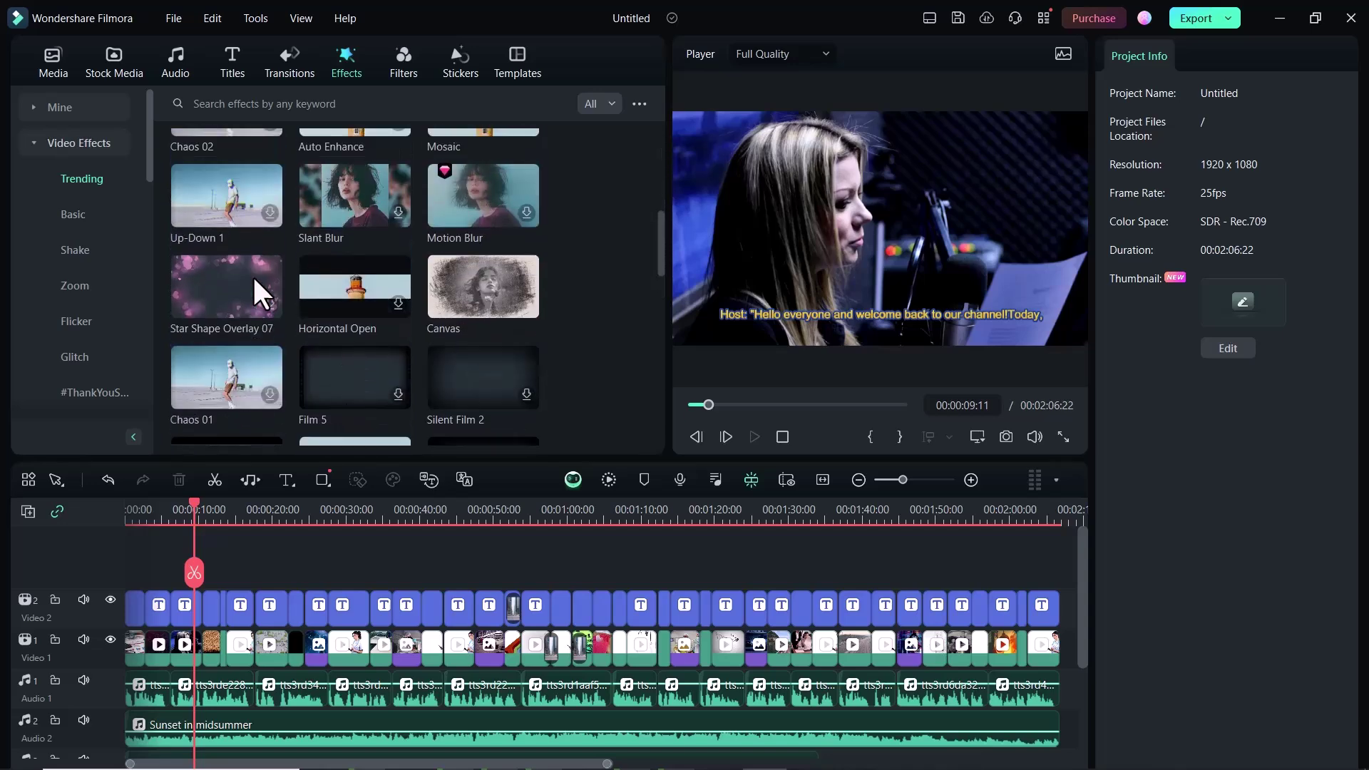
{"action": "scroll", "coordinate": [253, 275], "scroll_direction": "up", "scroll_amount": 4}
- Scroll through the Basic filter presets in the Filters library
{"action": "left_click", "coordinate": [403, 62]}
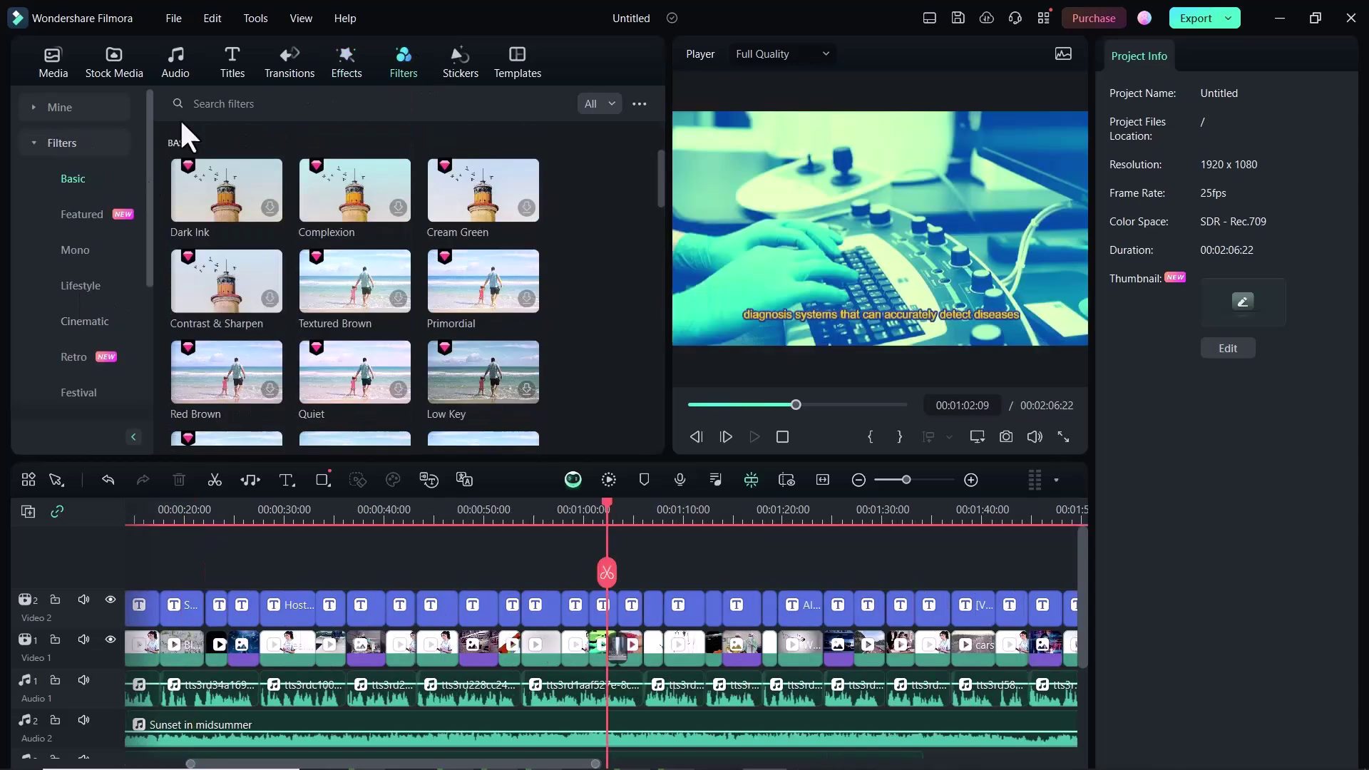
{"action": "scroll", "coordinate": [394, 291], "scroll_direction": "down", "scroll_amount": 4}
{"action": "scroll", "coordinate": [393, 291], "scroll_direction": "up", "scroll_amount": 2}
{"action": "scroll", "coordinate": [394, 291], "scroll_direction": "up", "scroll_amount": 2}
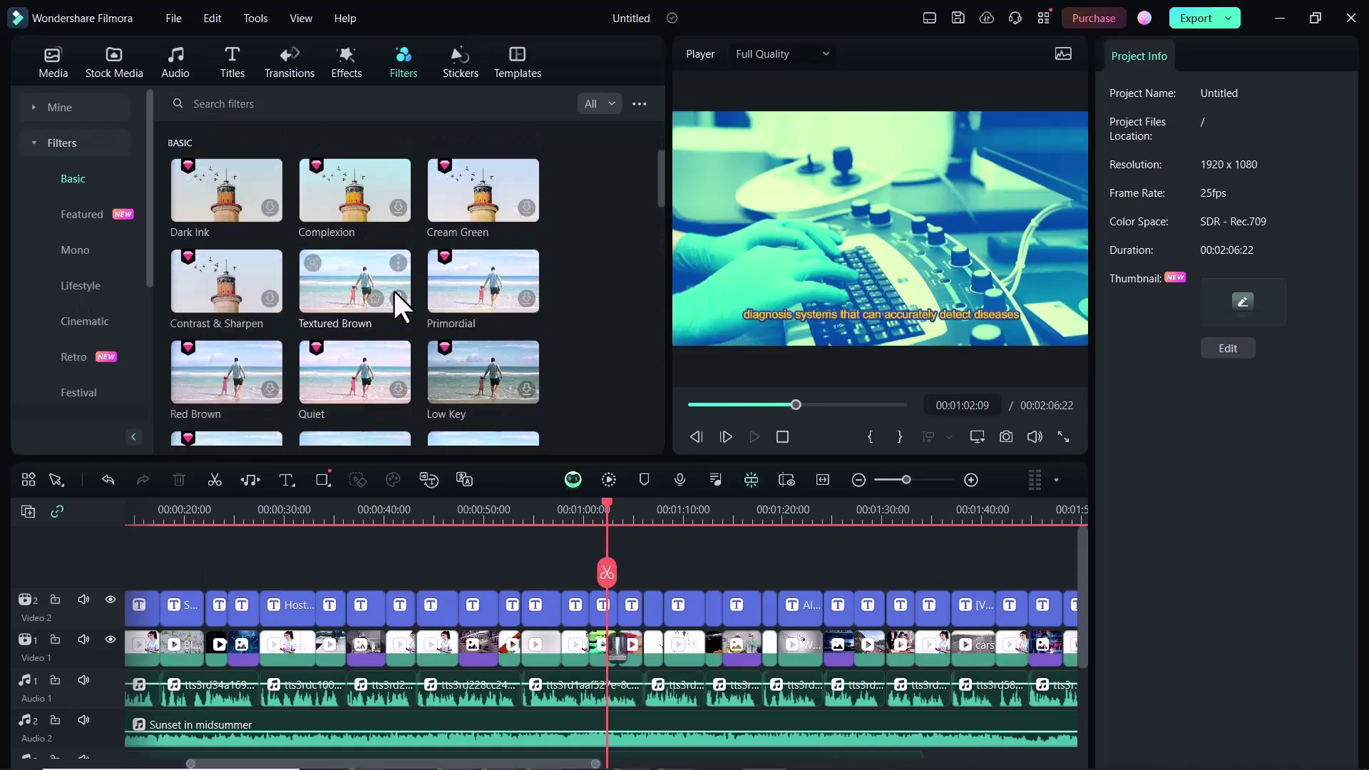
{"action": "scroll", "coordinate": [564, 197], "scroll_direction": "down", "scroll_amount": 3}
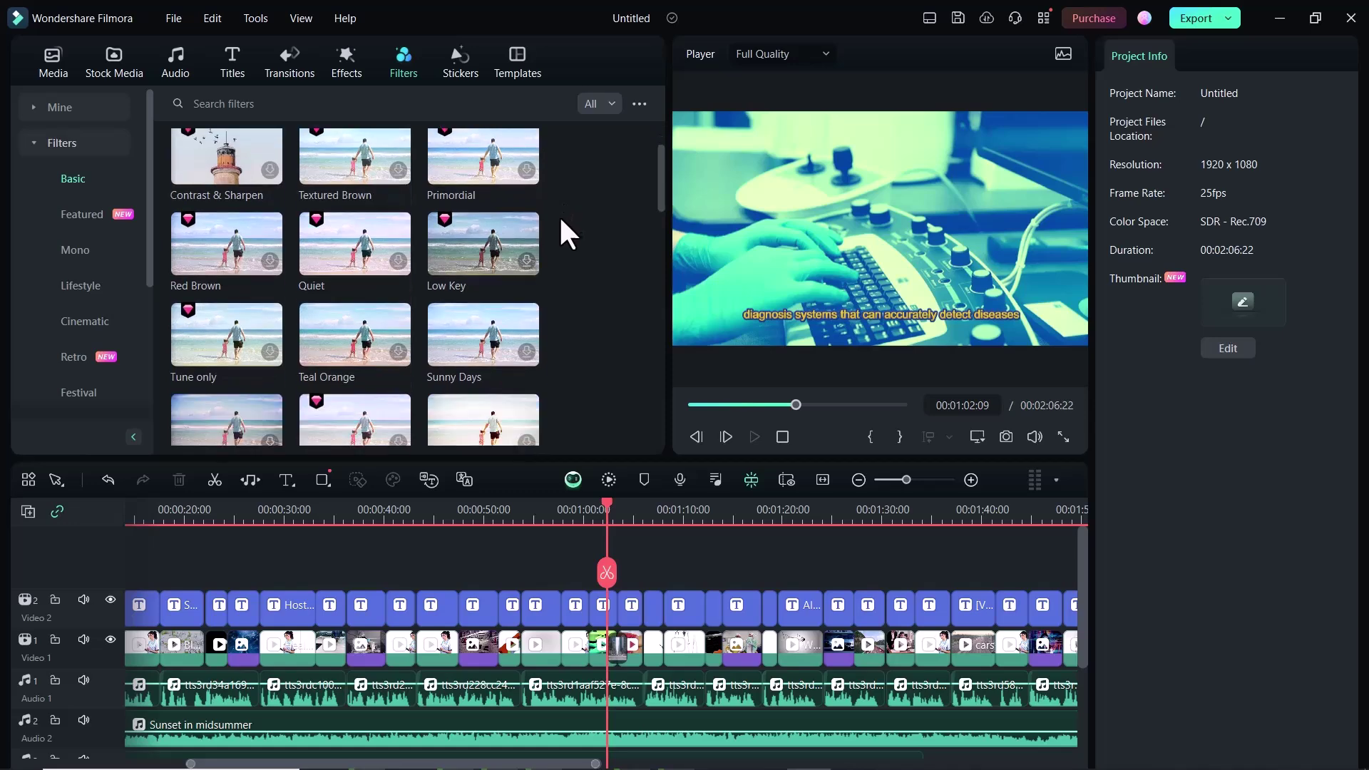
{"action": "left_click_drag", "start_coordinate": [661, 178], "coordinate": [655, 294]}
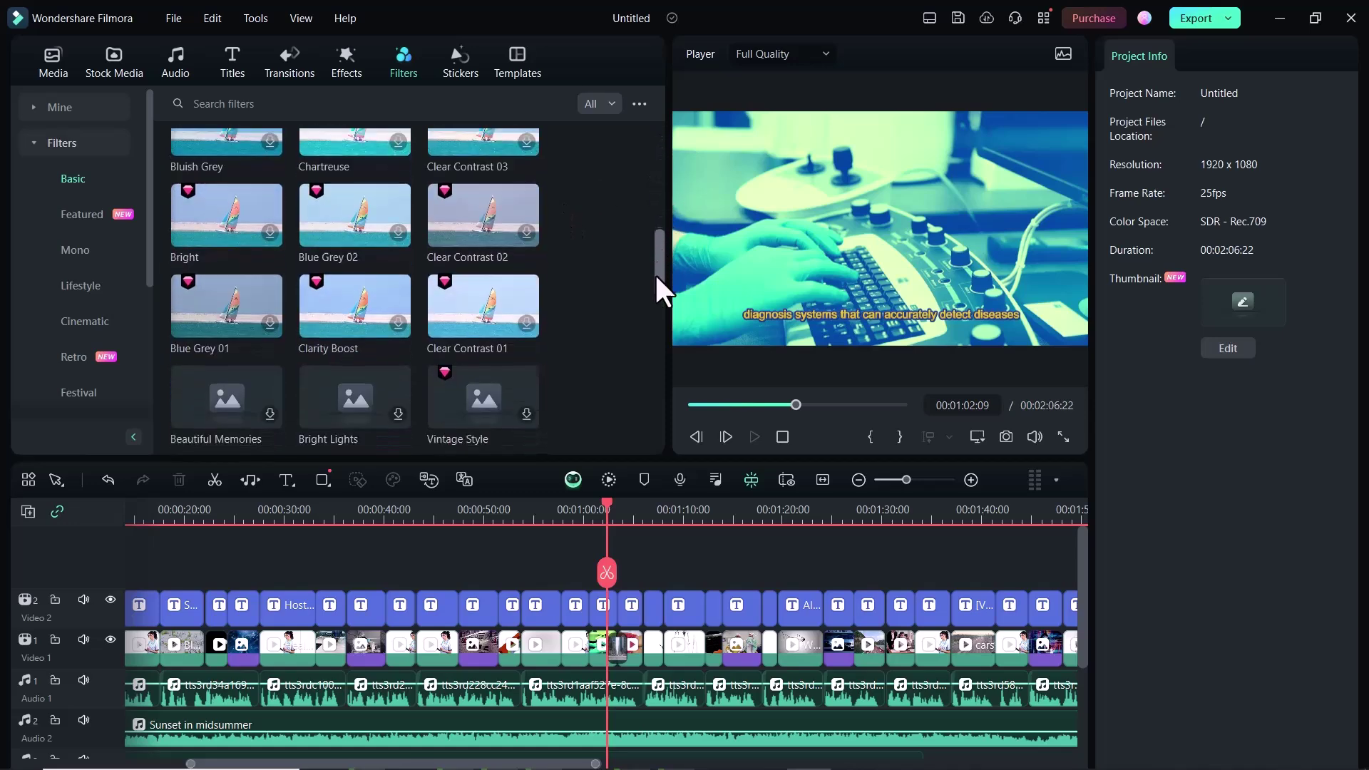
{"action": "scroll", "coordinate": [649, 193], "scroll_direction": "up", "scroll_amount": 8}
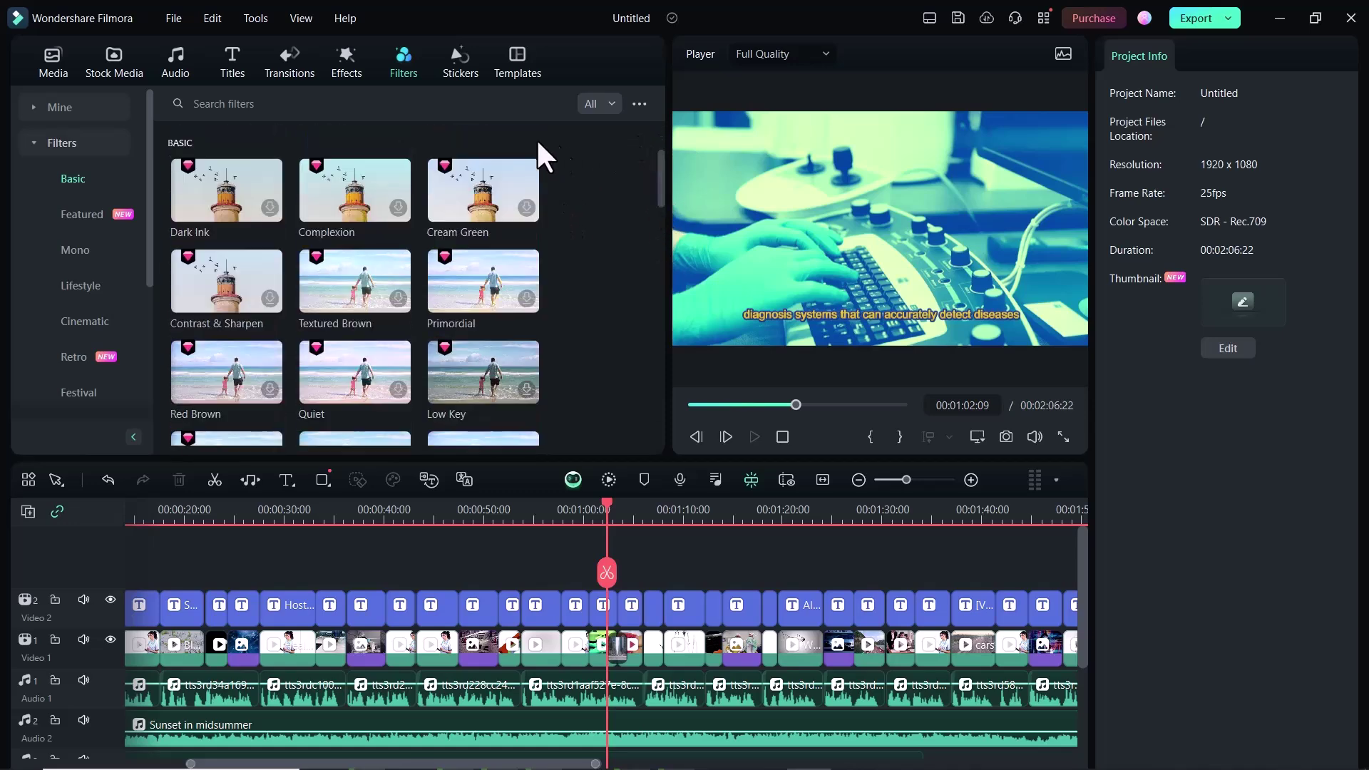
- Preview the LIKE & COMMENT sticker and place it on a new video track at the 1:03 playhead
{"action": "left_click", "coordinate": [462, 55]}
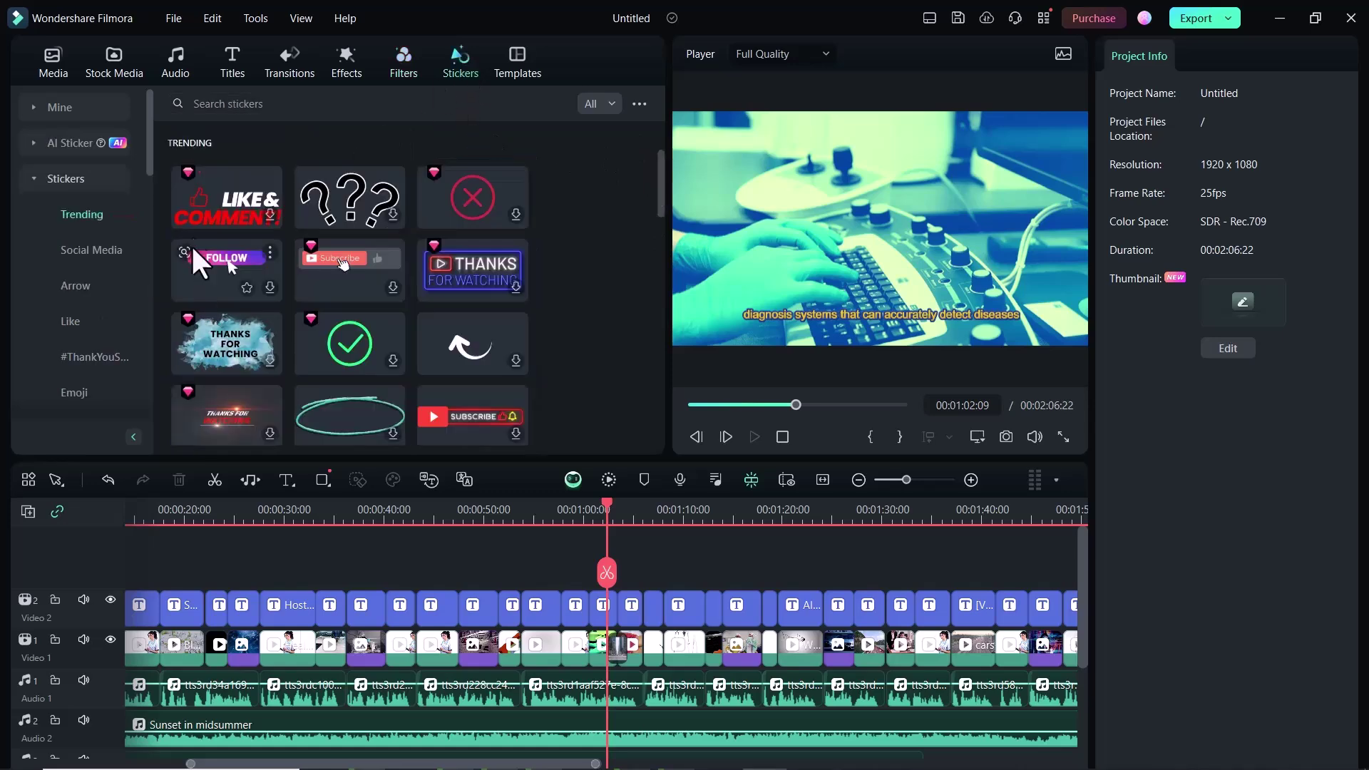
{"action": "scroll", "coordinate": [271, 339], "scroll_direction": "down", "scroll_amount": 6}
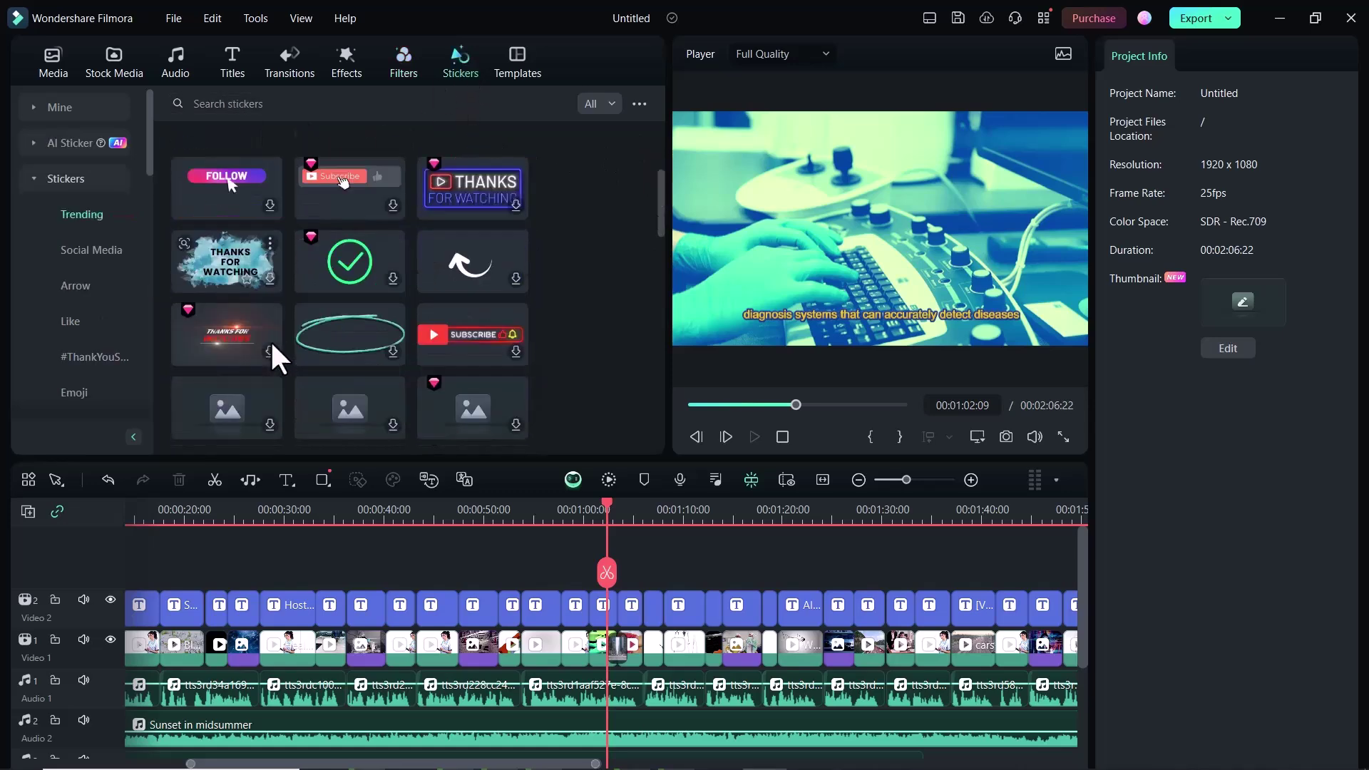
{"action": "scroll", "coordinate": [271, 339], "scroll_direction": "down", "scroll_amount": 6}
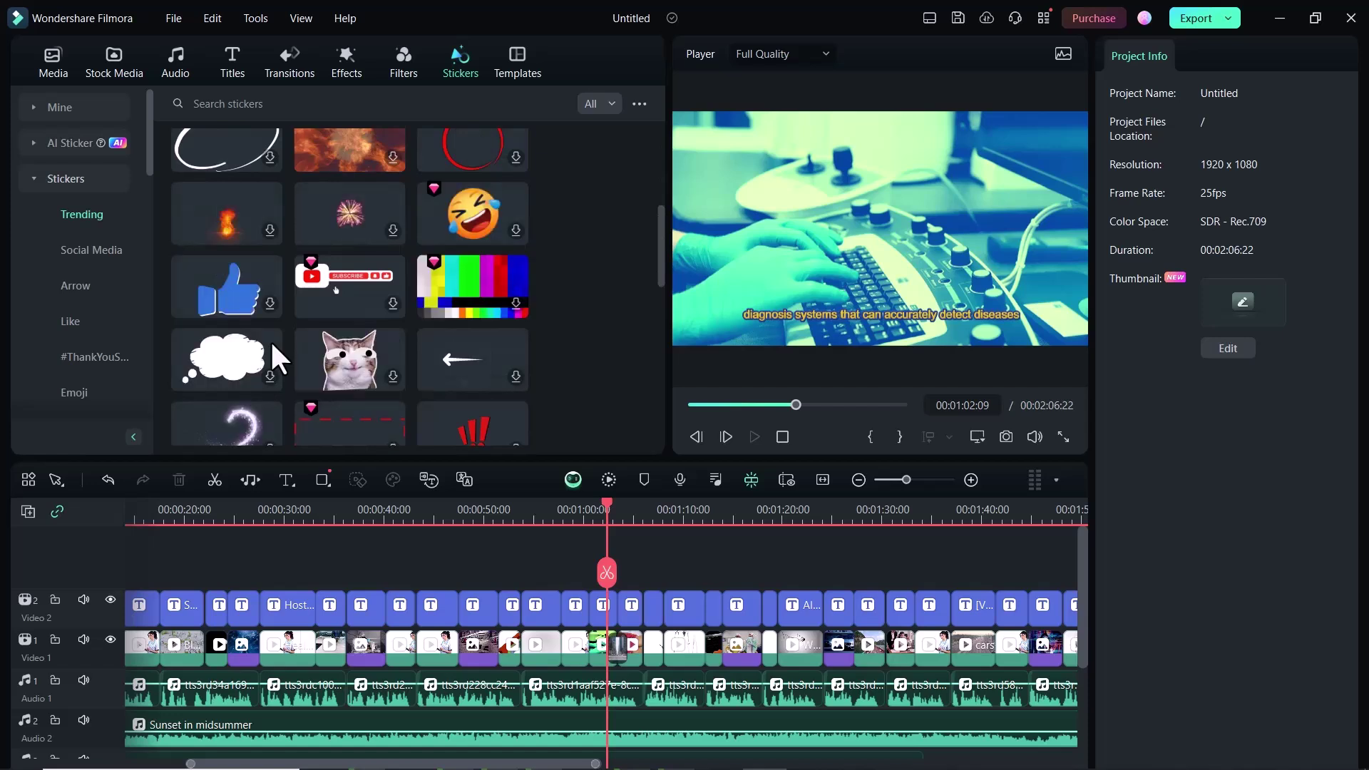
{"action": "left_click_drag", "start_coordinate": [660, 234], "coordinate": [653, 139]}
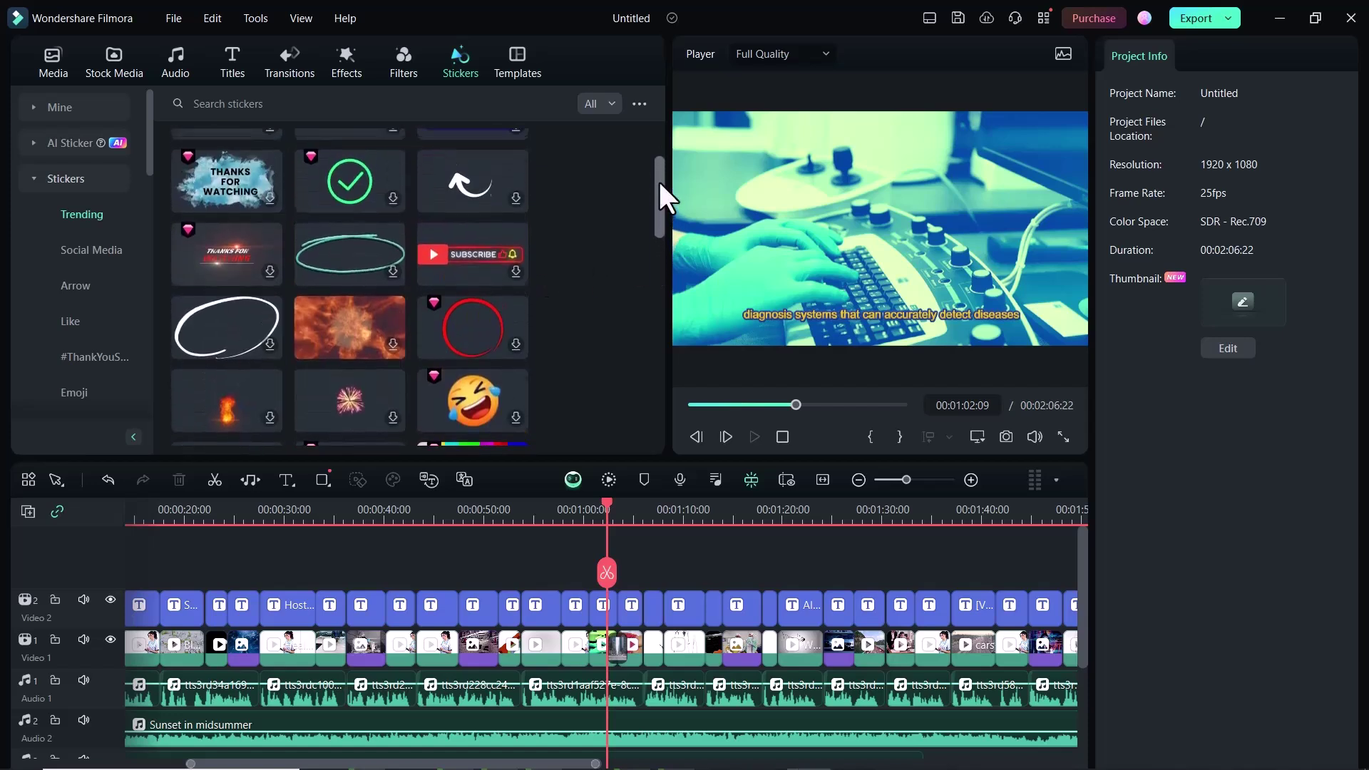
{"action": "mouse_move", "coordinate": [226, 190]}
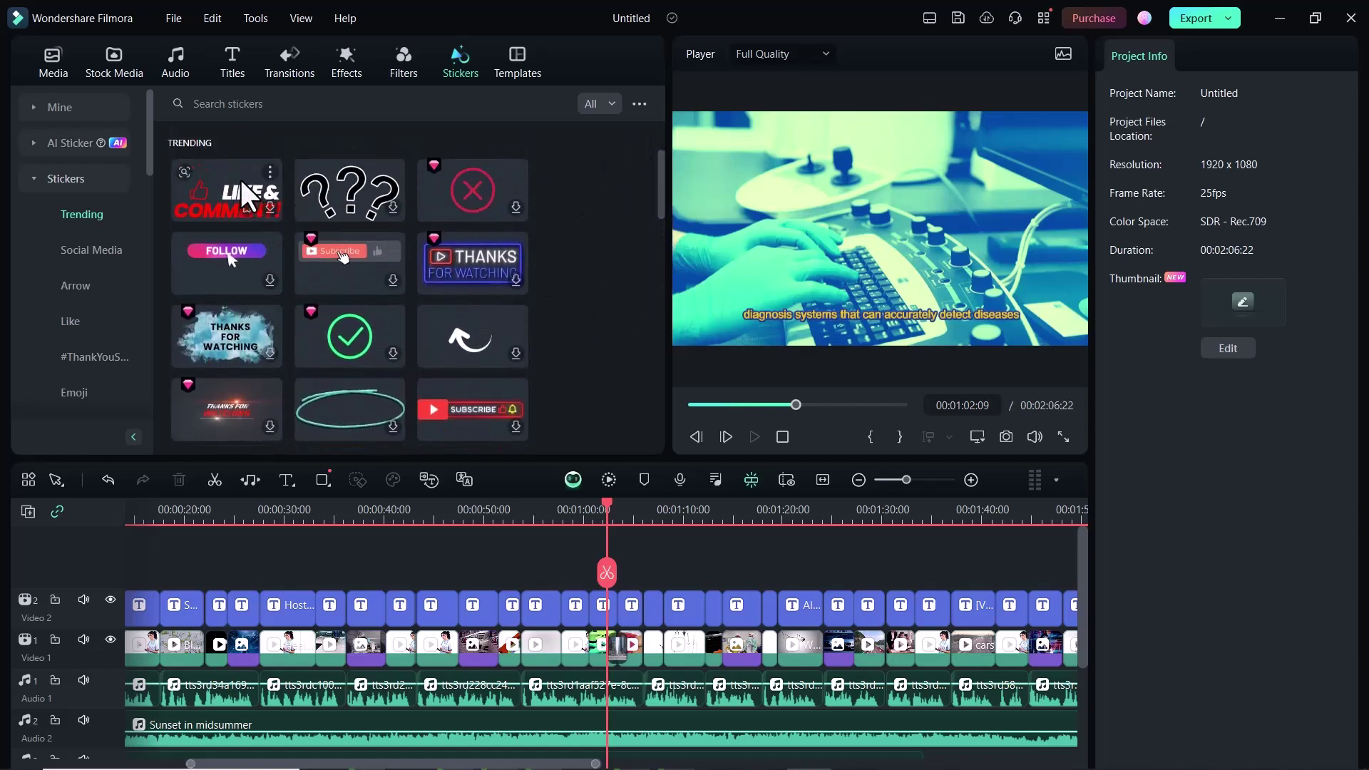
{"action": "double_click", "coordinate": [262, 219]}
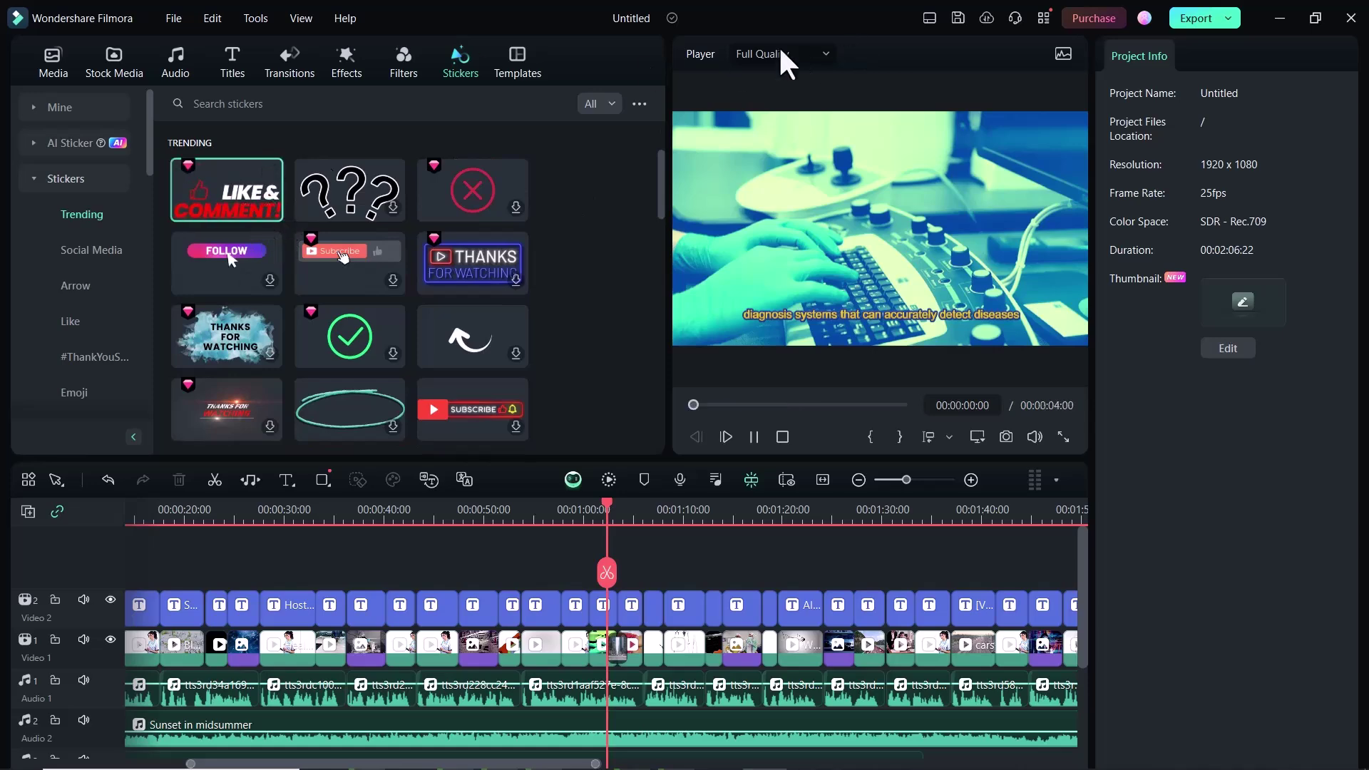
{"action": "left_click_drag", "start_coordinate": [478, 610], "coordinate": [477, 610]}
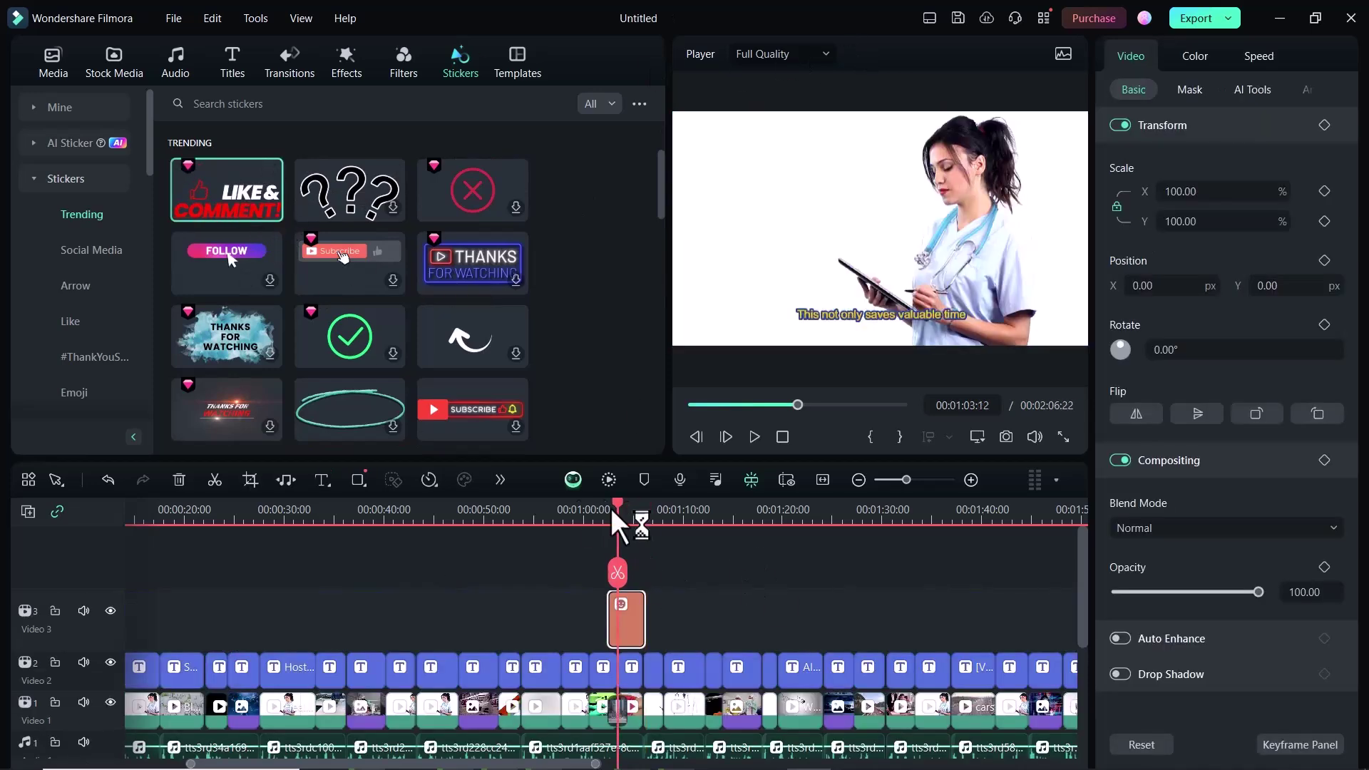
- Generate four 3D AI stickers from a typed description, then show the video templates library
{"action": "left_click", "coordinate": [72, 143]}
{"action": "type", "text": "SUBSCRIBE"}
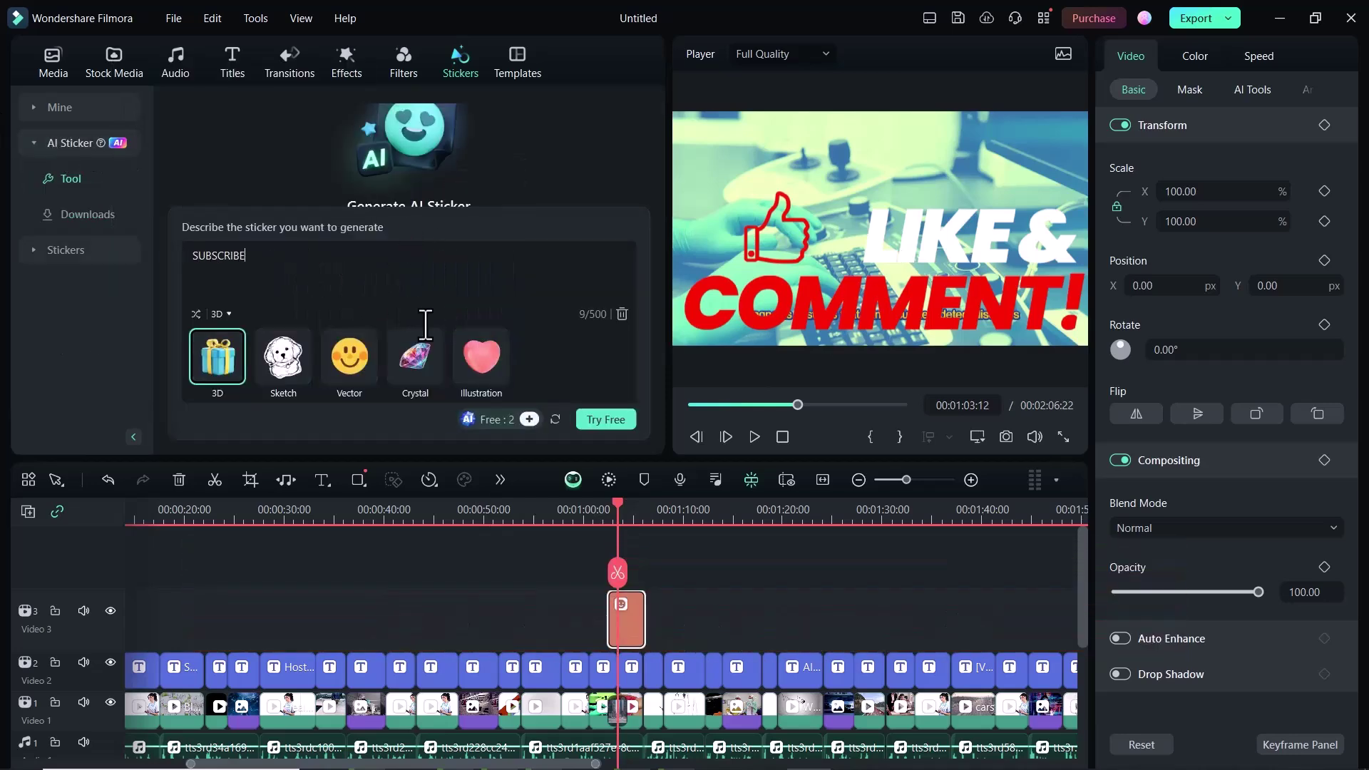
{"action": "key", "text": "Return"}
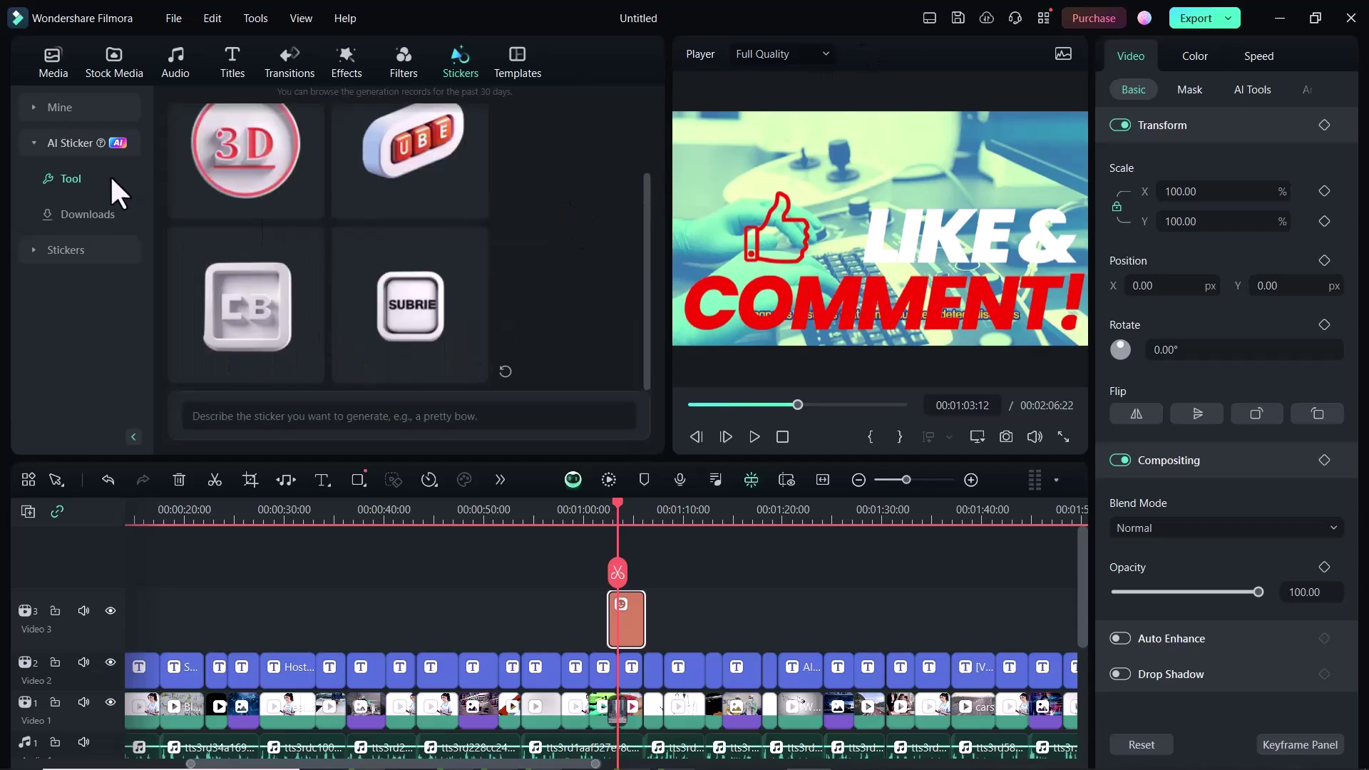
{"action": "left_click", "coordinate": [518, 62]}
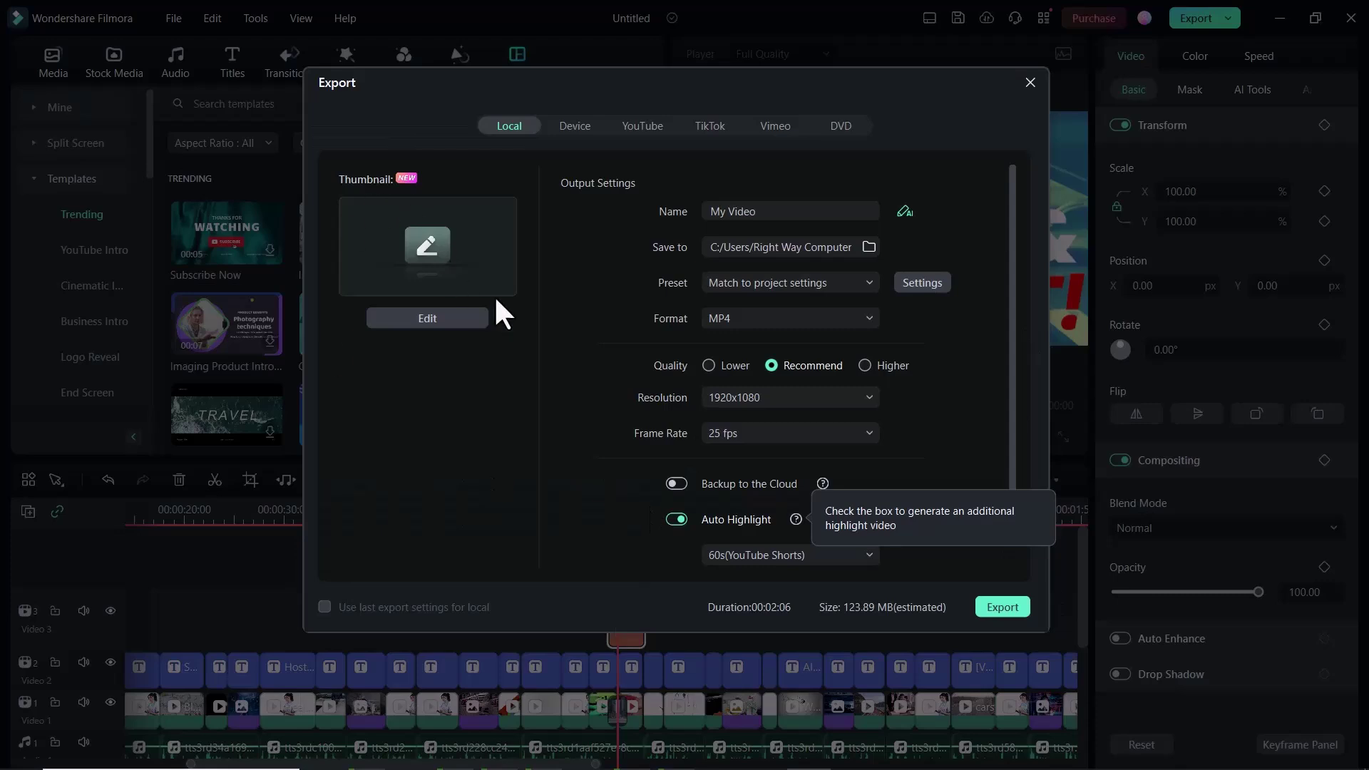
- Keep the local export as MP4 at 1920x1080
{"action": "left_click", "coordinate": [784, 317]}
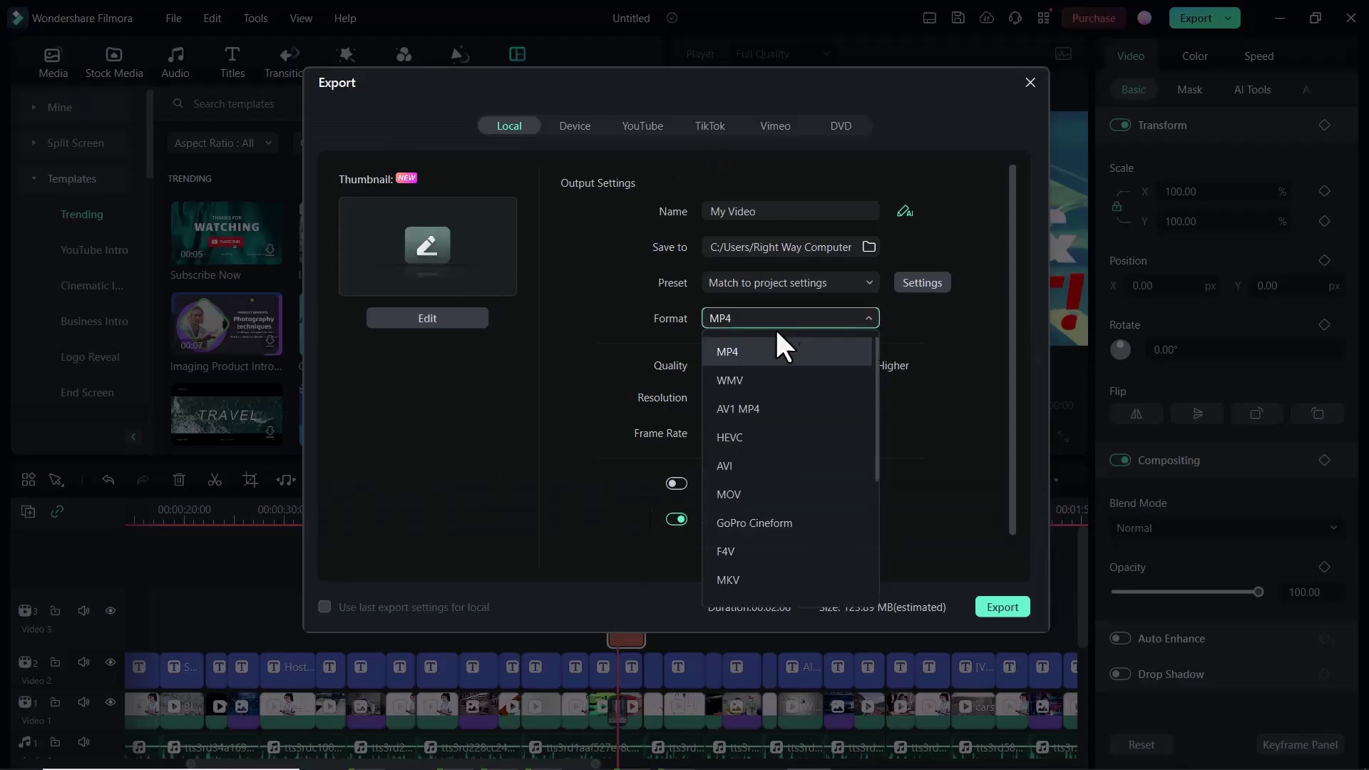
{"action": "left_click", "coordinate": [728, 358]}
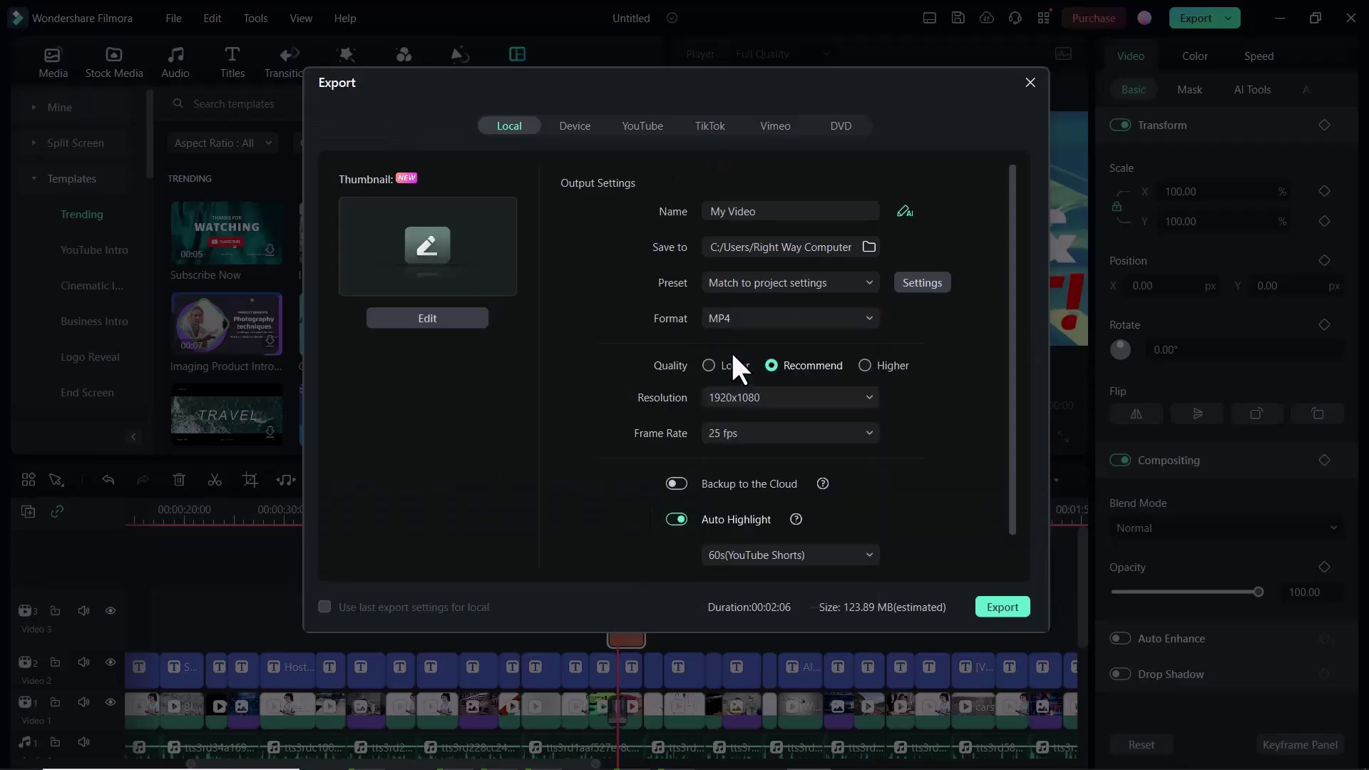
{"action": "left_click", "coordinate": [760, 398]}
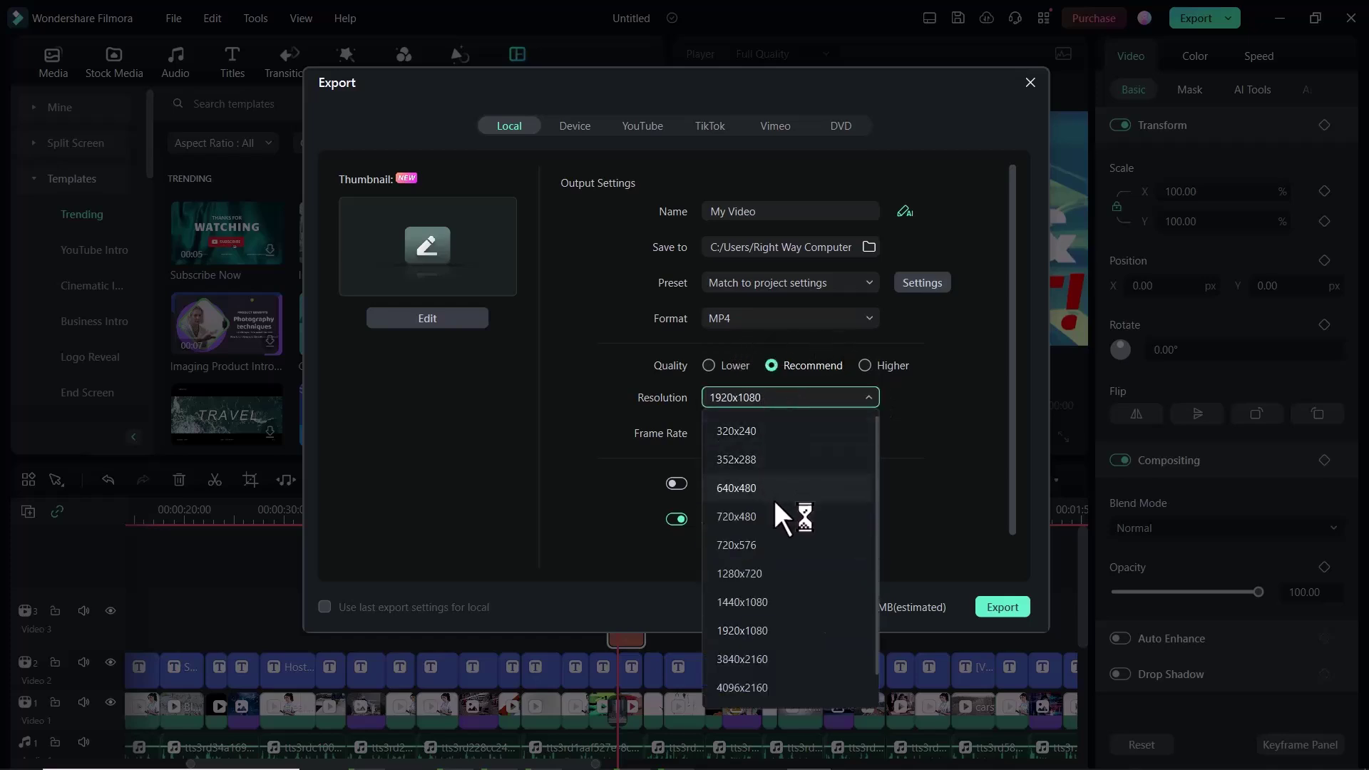
{"action": "left_click", "coordinate": [842, 629]}
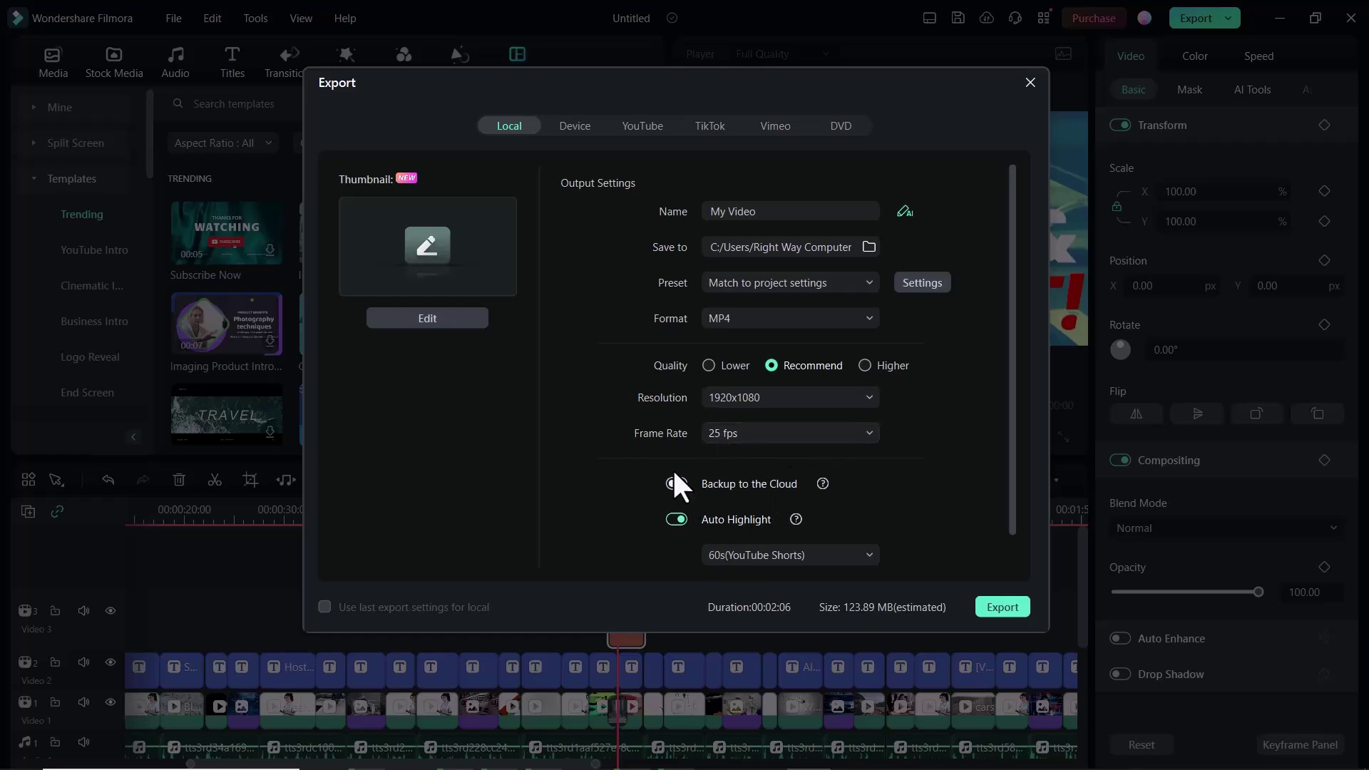
- Review the Device, YouTube, TikTok, Vimeo and DVD export options, then return to Local
{"action": "left_click", "coordinate": [578, 126]}
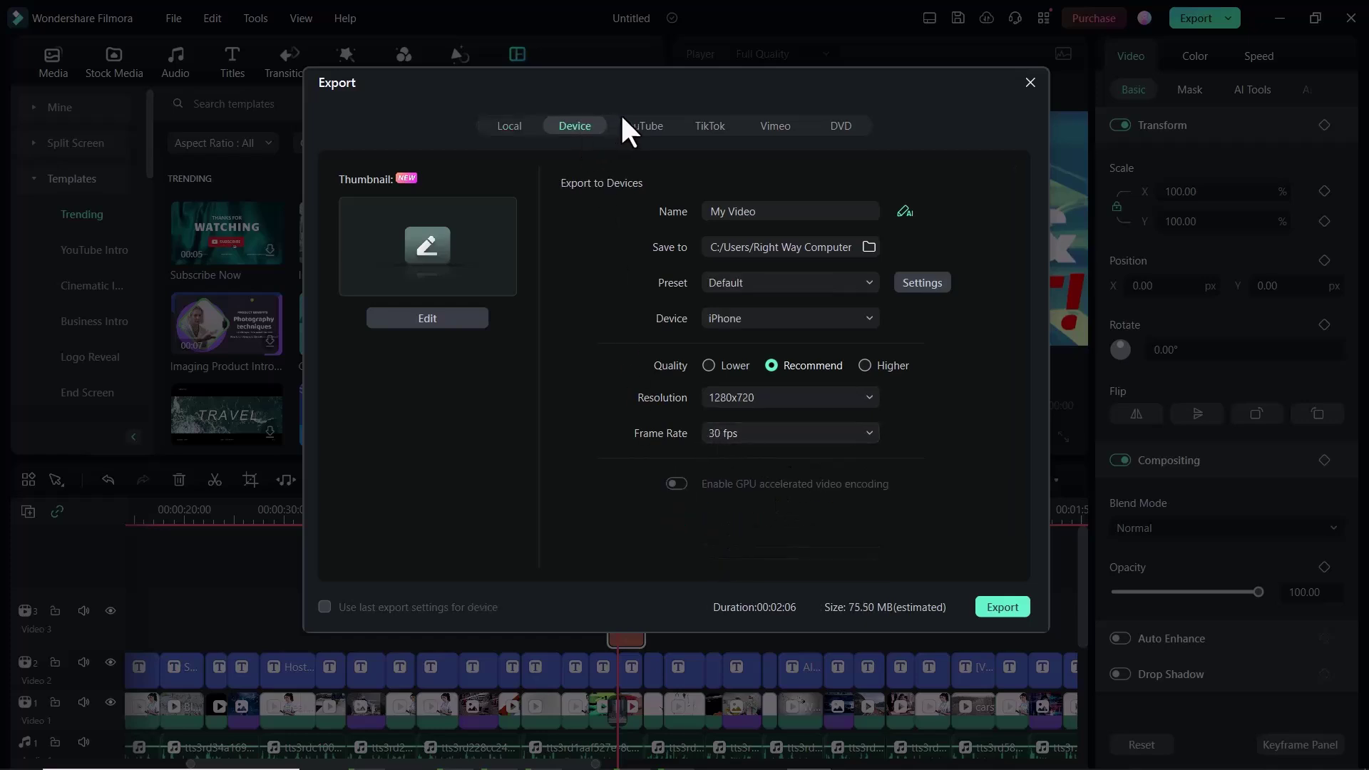
{"action": "left_click", "coordinate": [627, 124]}
{"action": "left_click", "coordinate": [710, 124]}
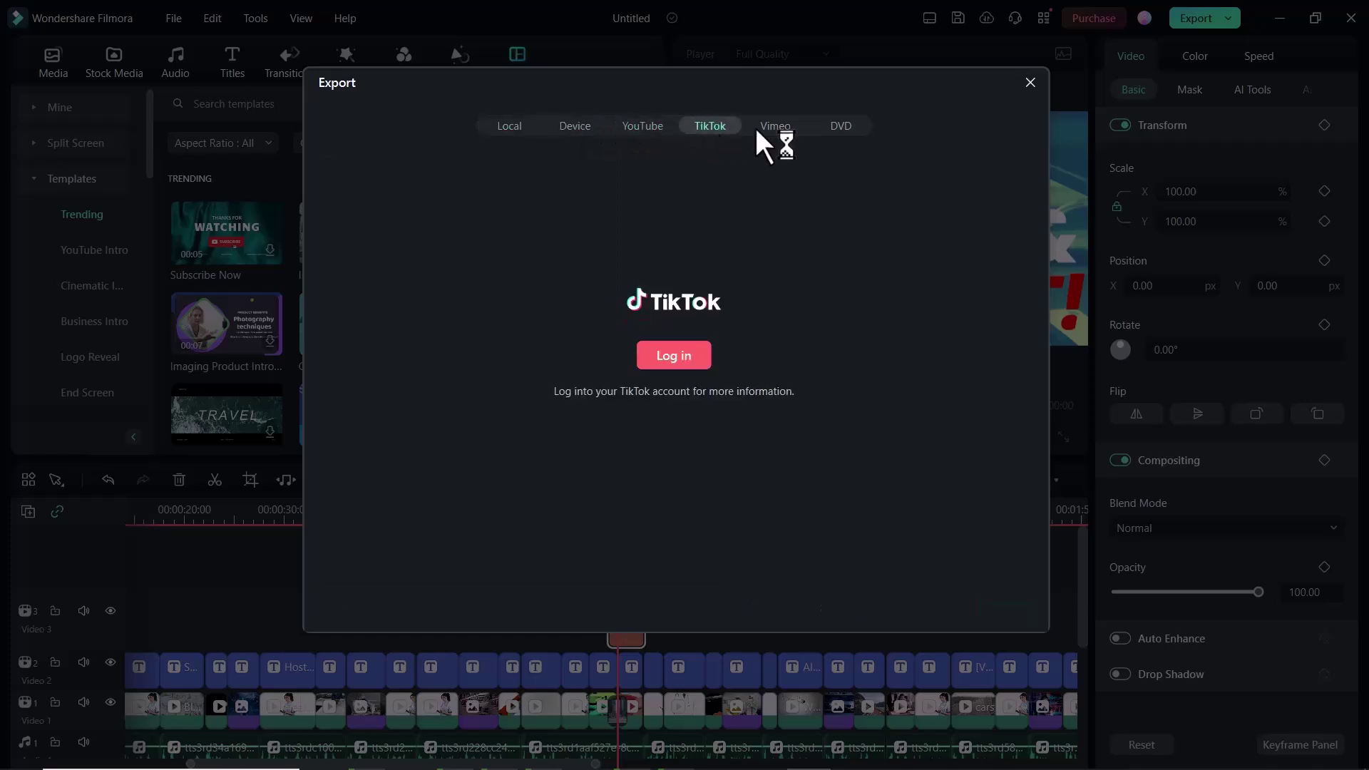
{"action": "left_click", "coordinate": [776, 126]}
{"action": "left_click", "coordinate": [840, 126]}
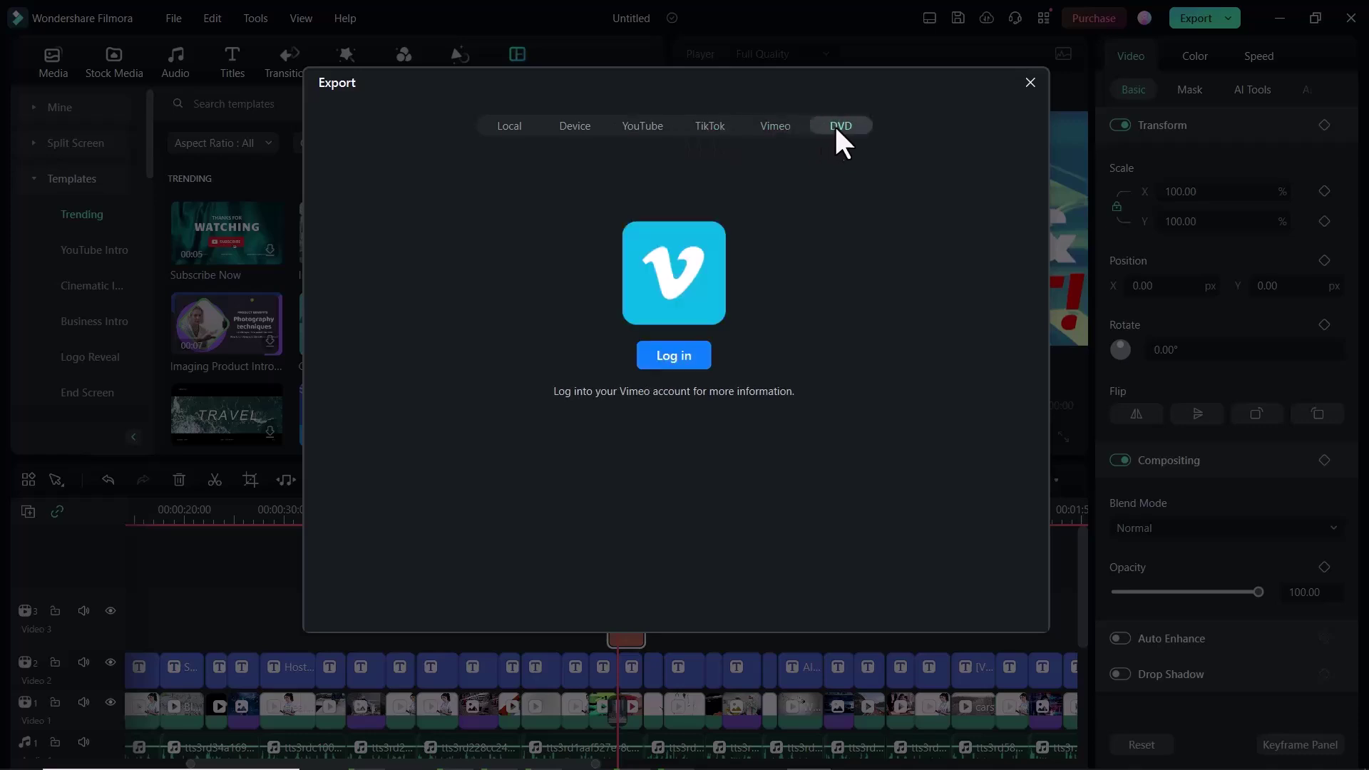
{"action": "left_click", "coordinate": [517, 125]}
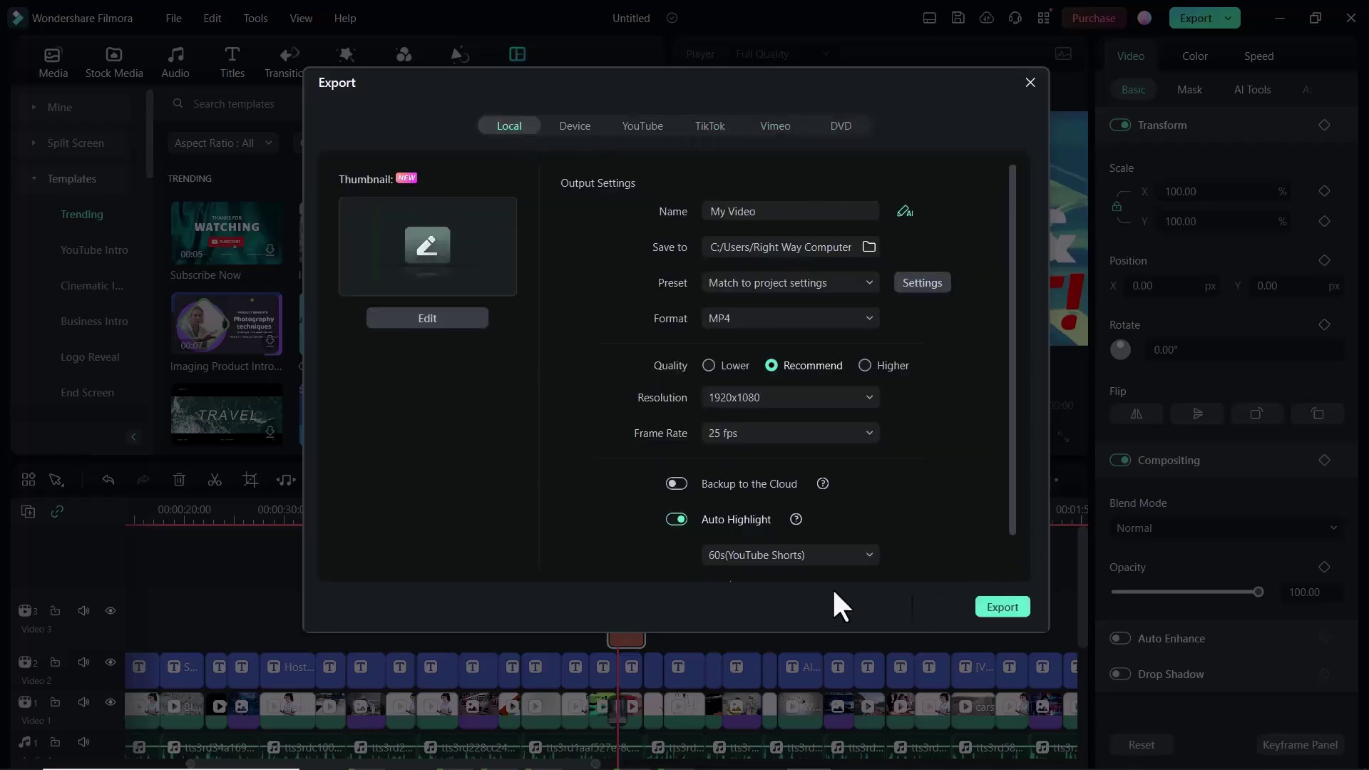
{"action": "scroll", "coordinate": [742, 370], "scroll_direction": "down", "scroll_amount": 1}
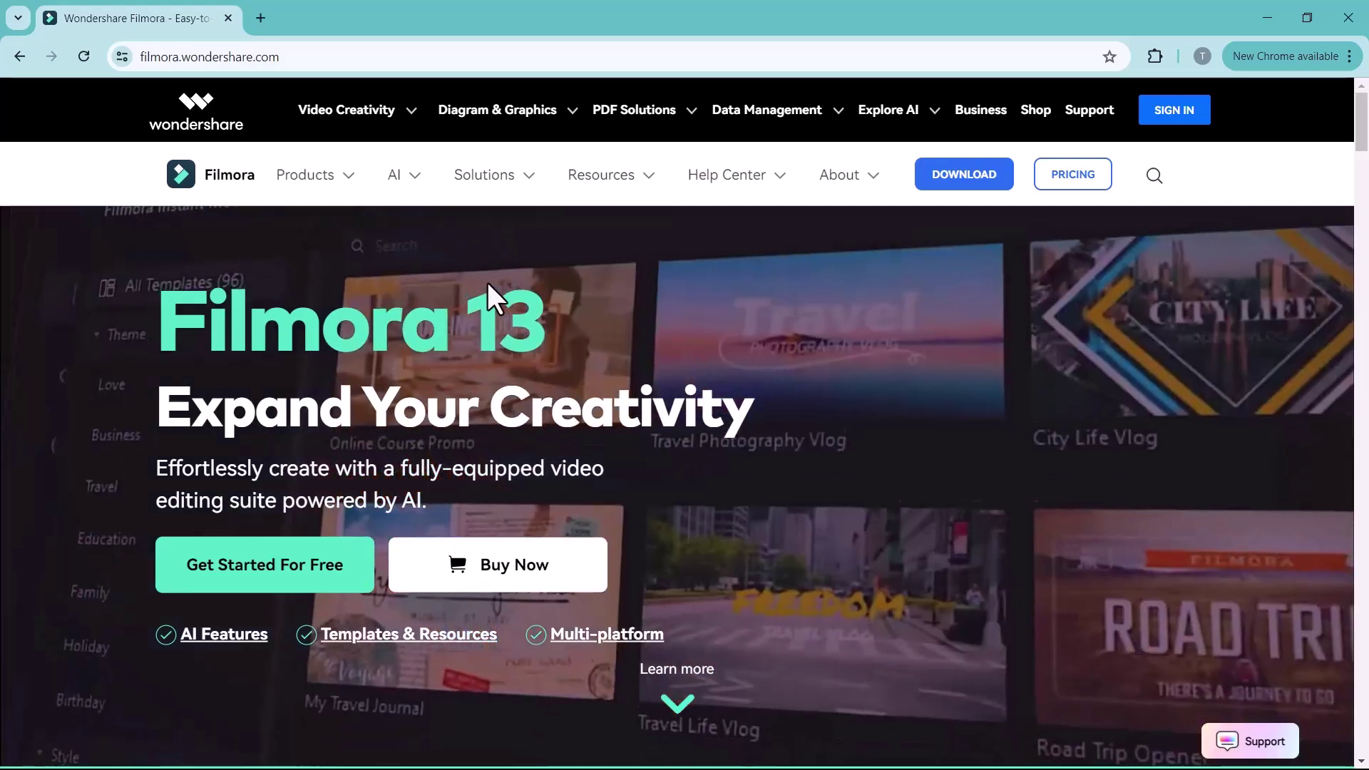
{"action": "scroll", "coordinate": [487, 282], "scroll_direction": "down", "scroll_amount": 3}
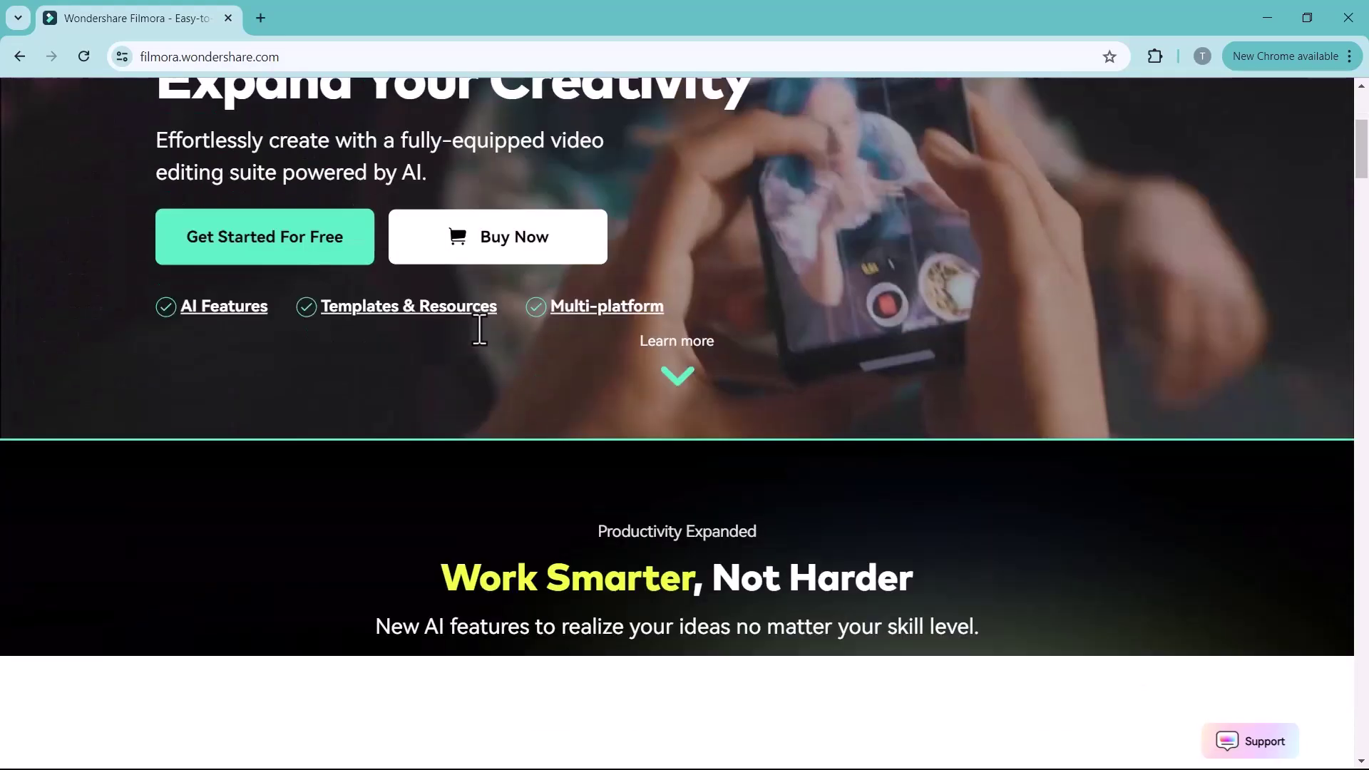
{"action": "scroll", "coordinate": [480, 333], "scroll_direction": "down", "scroll_amount": 4}
{"action": "scroll", "coordinate": [480, 331], "scroll_direction": "down", "scroll_amount": 2}
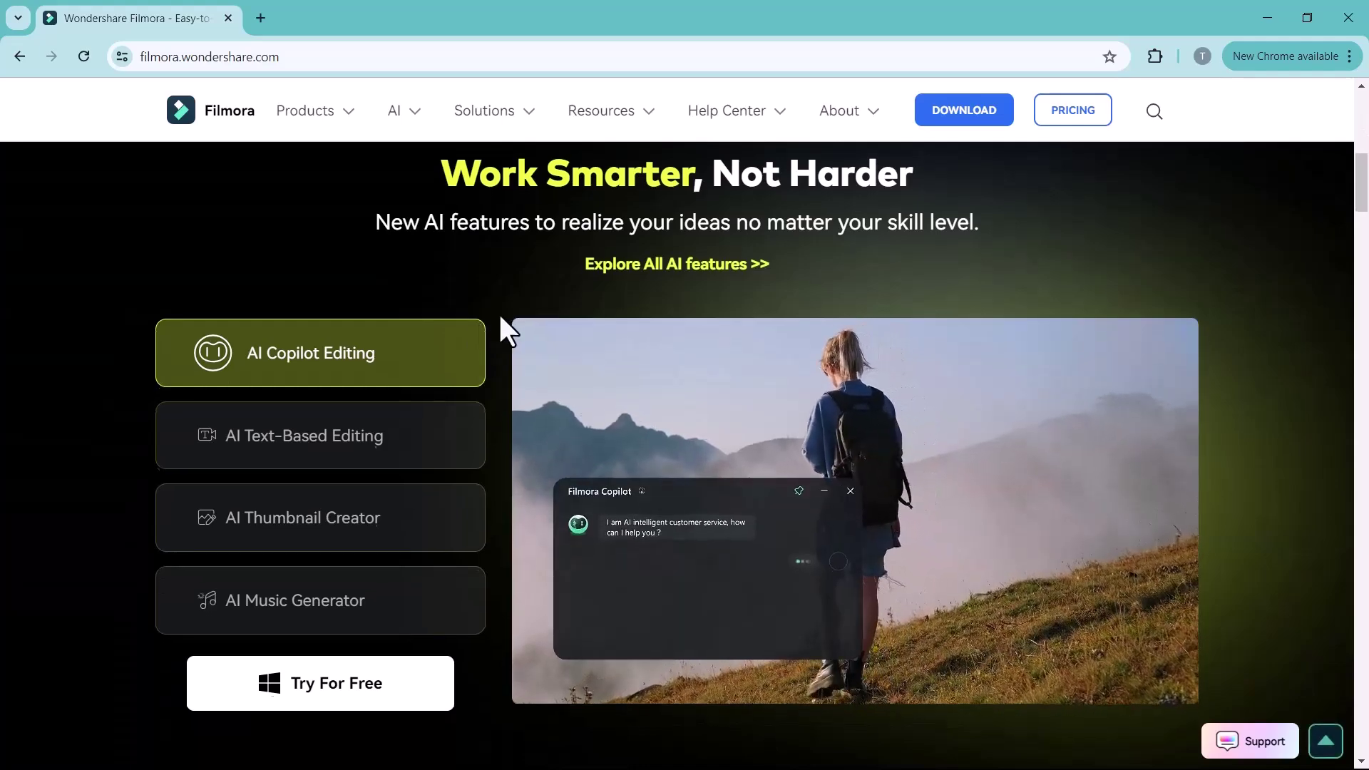
{"action": "scroll", "coordinate": [499, 313], "scroll_direction": "down", "scroll_amount": 5}
{"action": "scroll", "coordinate": [499, 314], "scroll_direction": "down", "scroll_amount": 2}
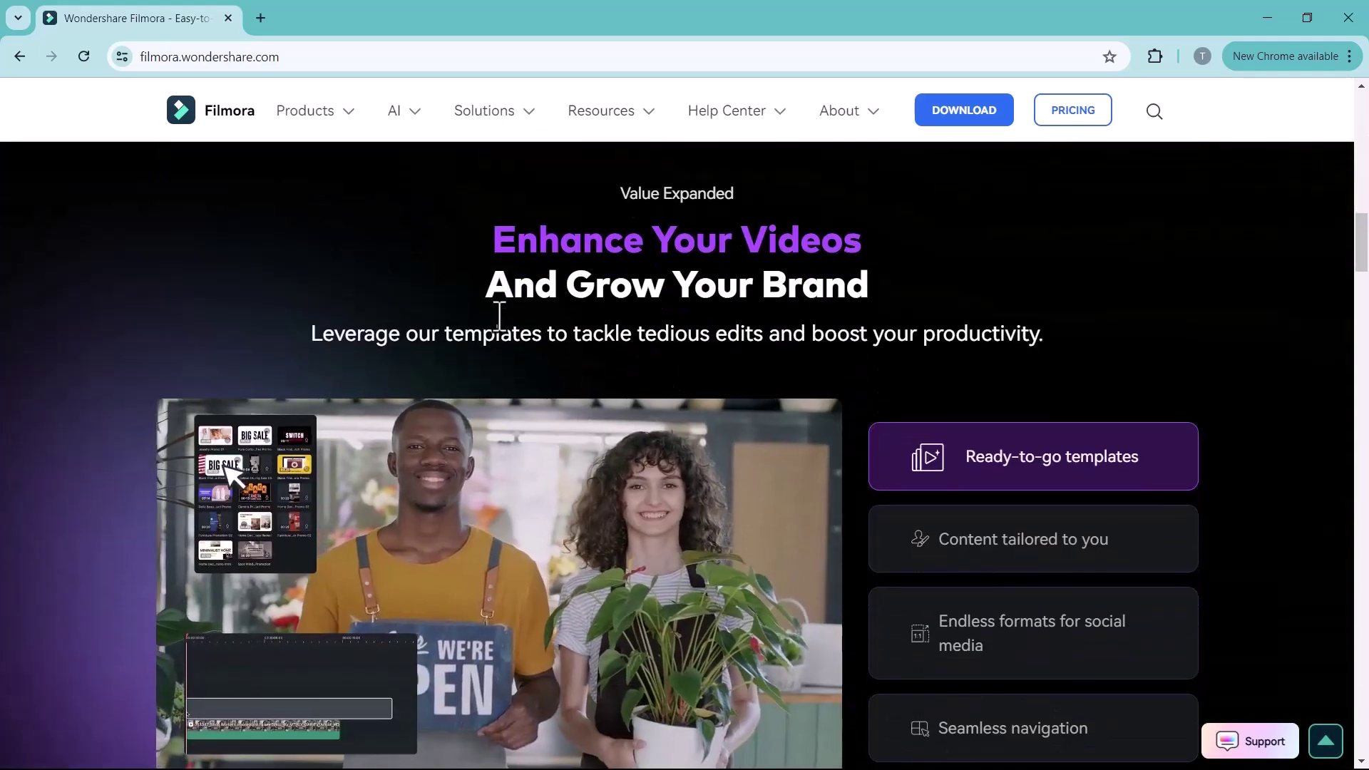
{"action": "scroll", "coordinate": [500, 313], "scroll_direction": "down", "scroll_amount": 3}
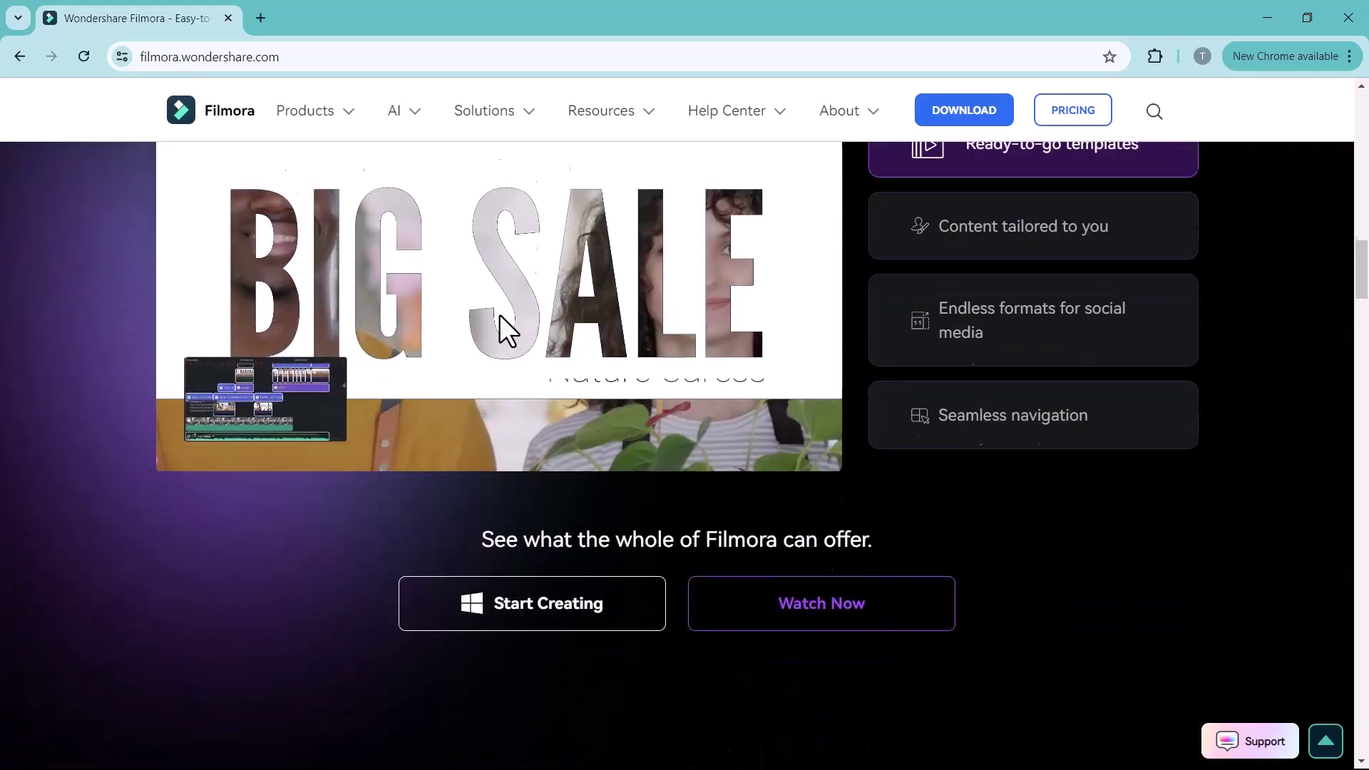
{"action": "scroll", "coordinate": [499, 315], "scroll_direction": "down", "scroll_amount": 3}
{"action": "scroll", "coordinate": [500, 315], "scroll_direction": "down", "scroll_amount": 3}
{"action": "scroll", "coordinate": [500, 316], "scroll_direction": "down", "scroll_amount": 2}
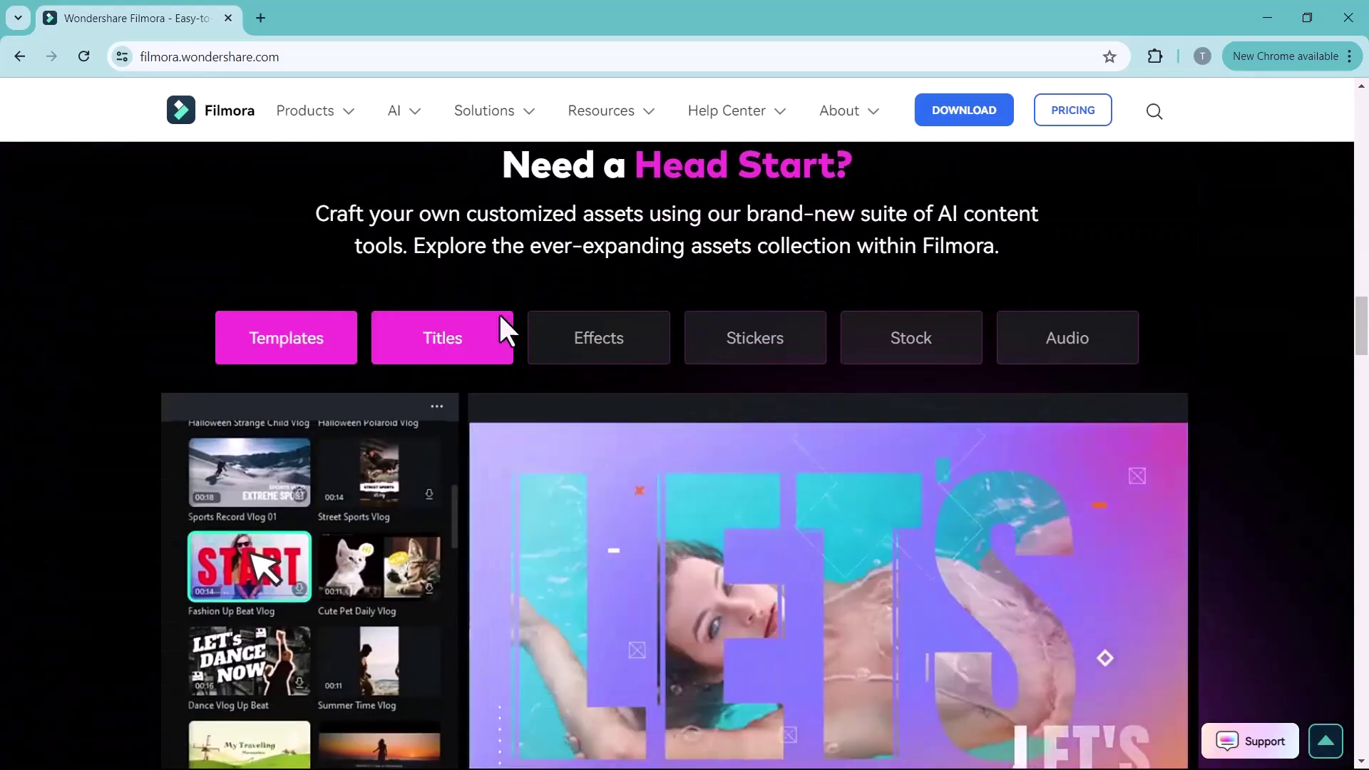
{"action": "scroll", "coordinate": [498, 312], "scroll_direction": "down", "scroll_amount": 2}
{"action": "scroll", "coordinate": [498, 312], "scroll_direction": "down", "scroll_amount": 3}
{"action": "scroll", "coordinate": [499, 312], "scroll_direction": "down", "scroll_amount": 3}
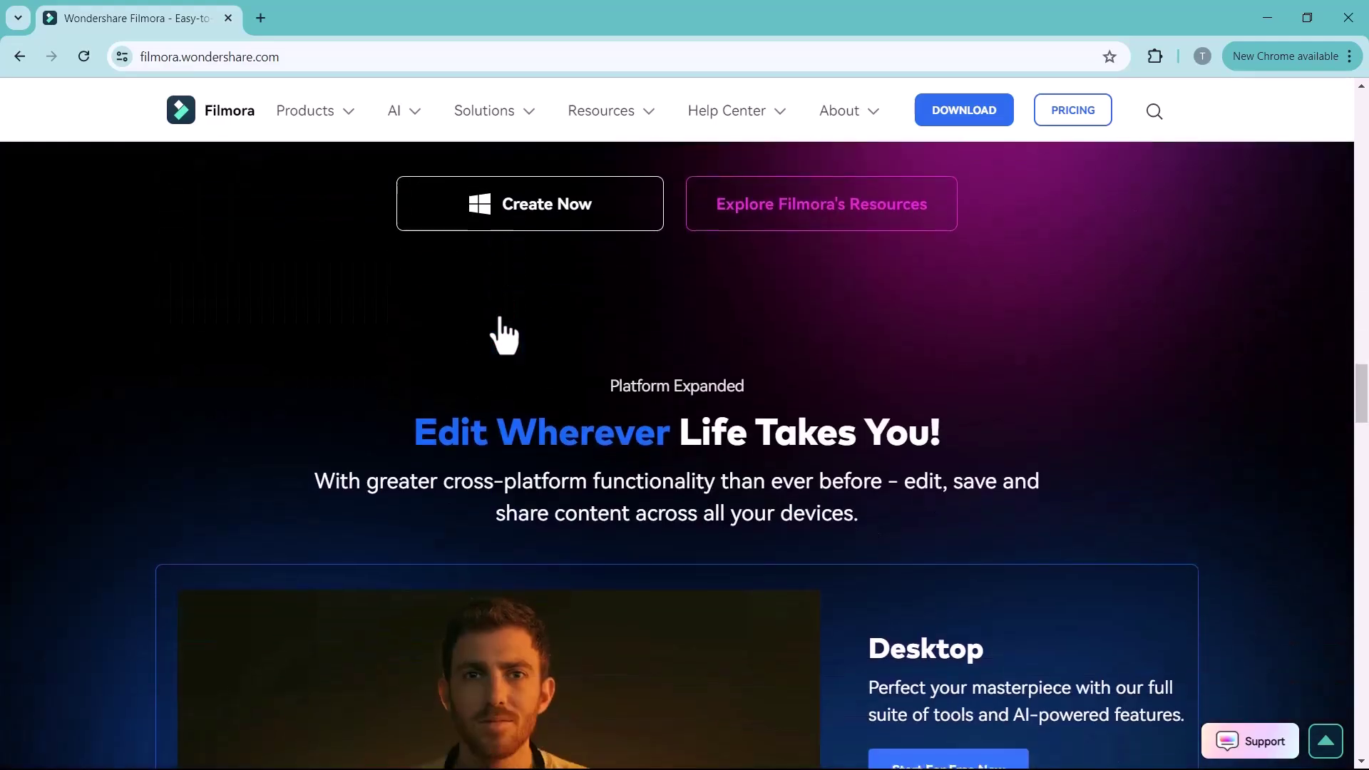
{"action": "scroll", "coordinate": [504, 335], "scroll_direction": "down", "scroll_amount": 2}
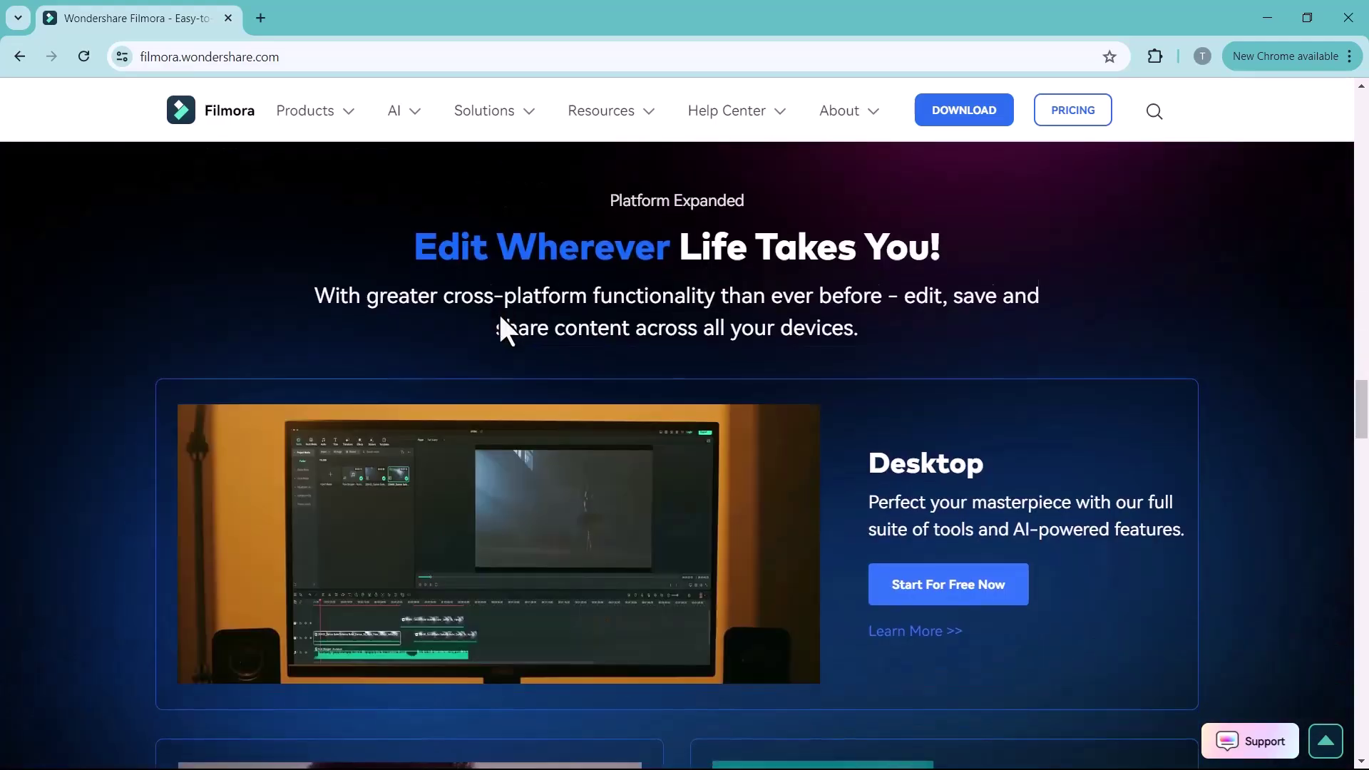